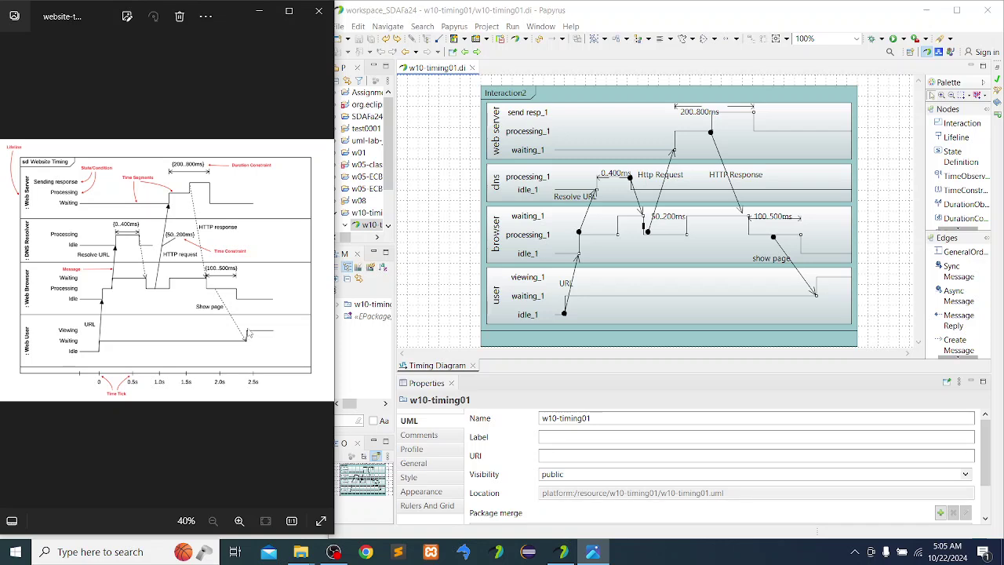
- Show the Papyrus-made timing diagram image for reference, then close the w10-timing01.di model editor
click(9, 270)
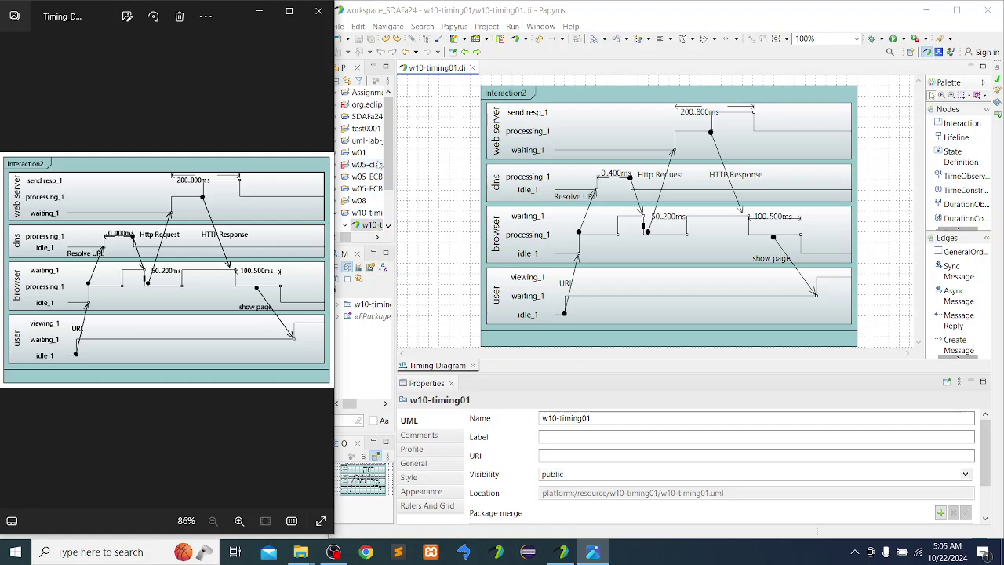
click(375, 170)
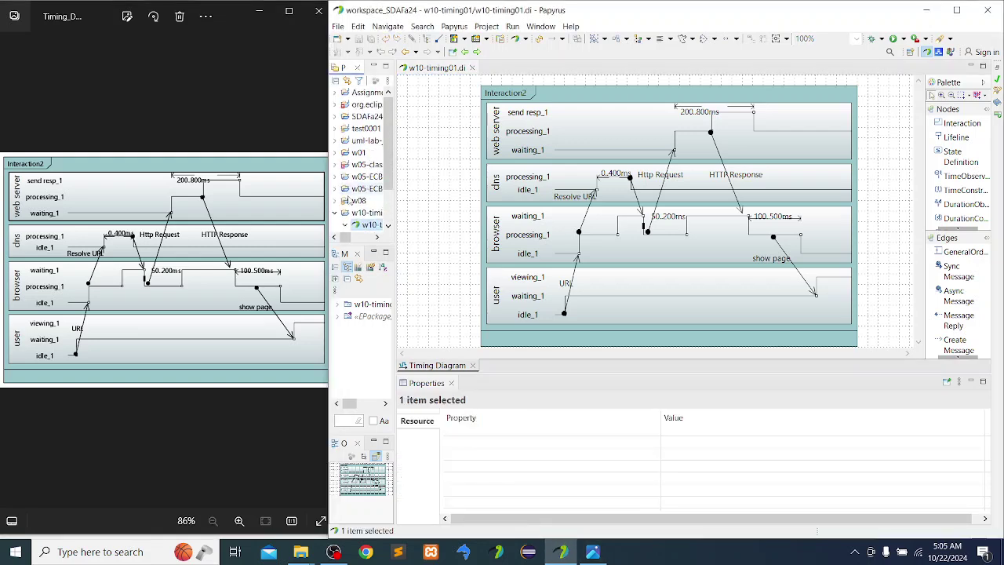
click(337, 215)
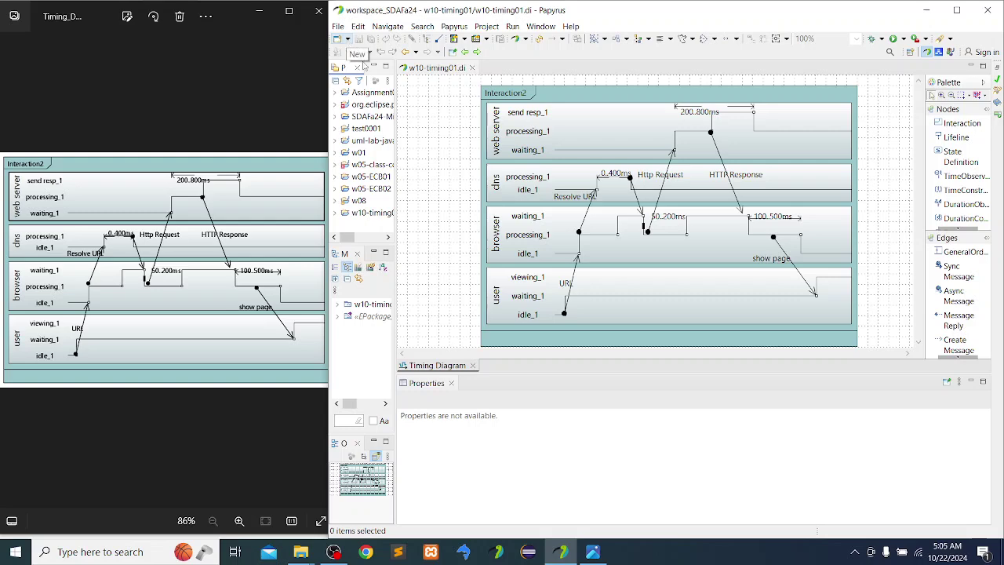
click(471, 67)
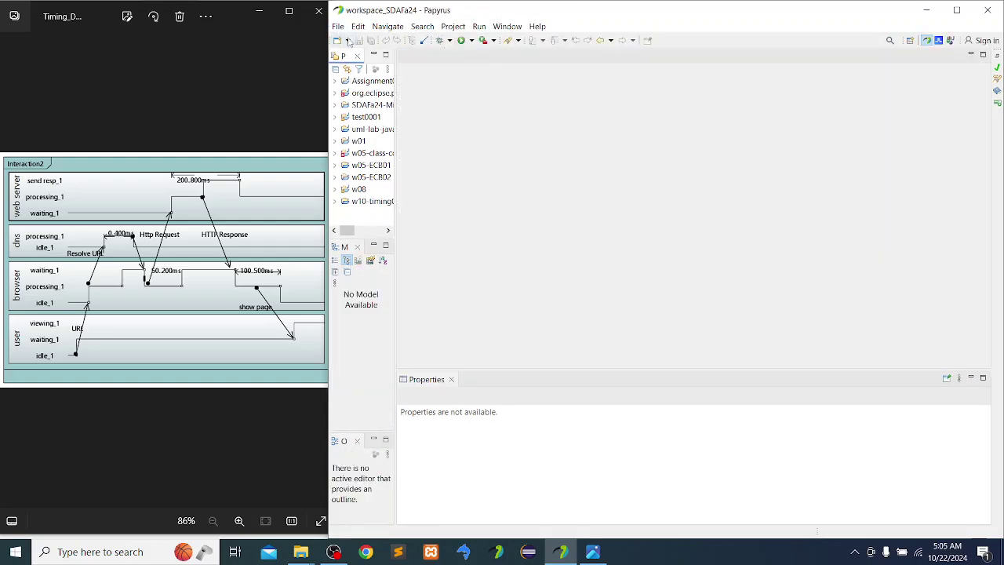
- Start a new project with the Papyrus Project wizard and proceed to its architecture context settings
click(347, 40)
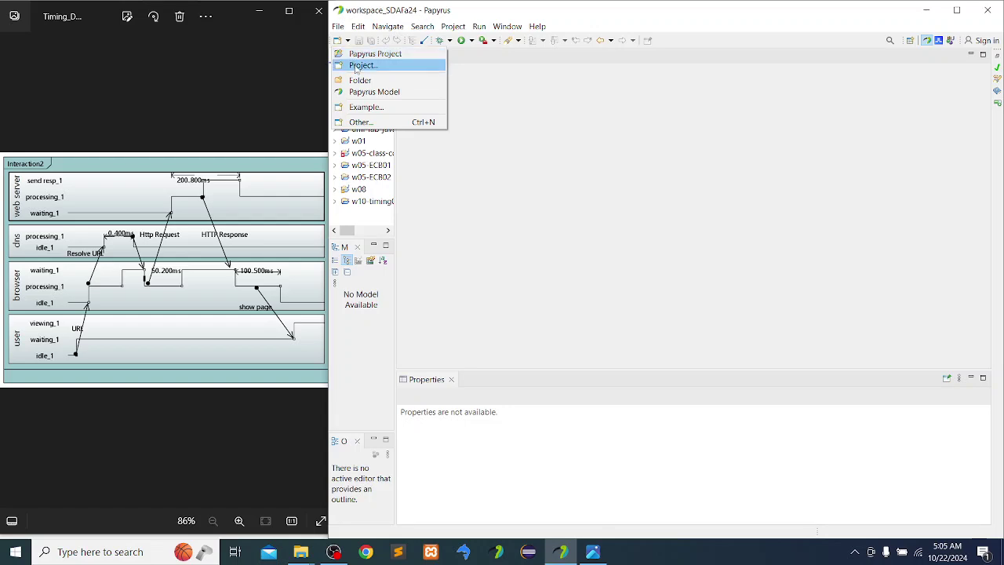
click(356, 68)
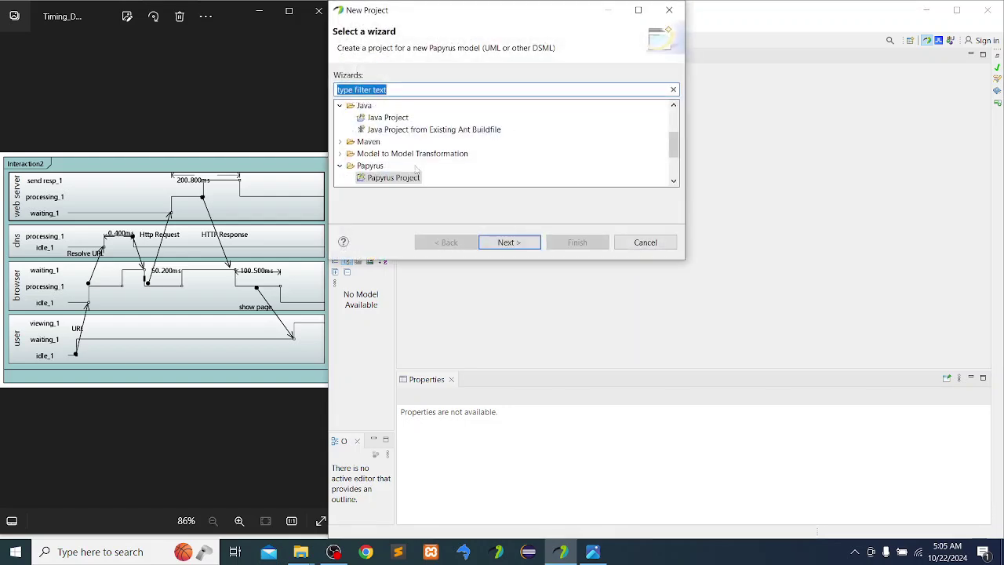
click(384, 179)
key(Up)
key(Up)
key(Up)
key(Up)
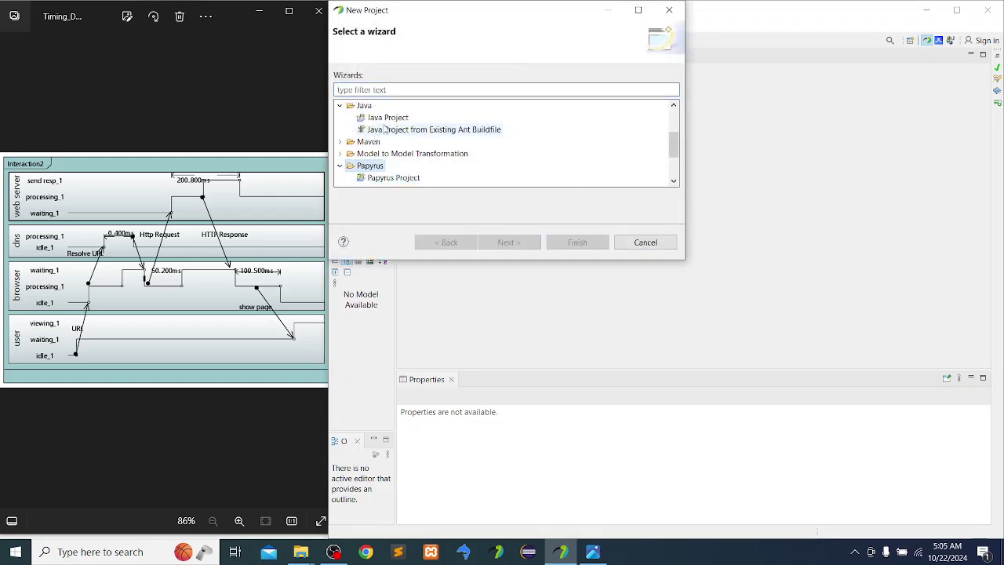
click(383, 178)
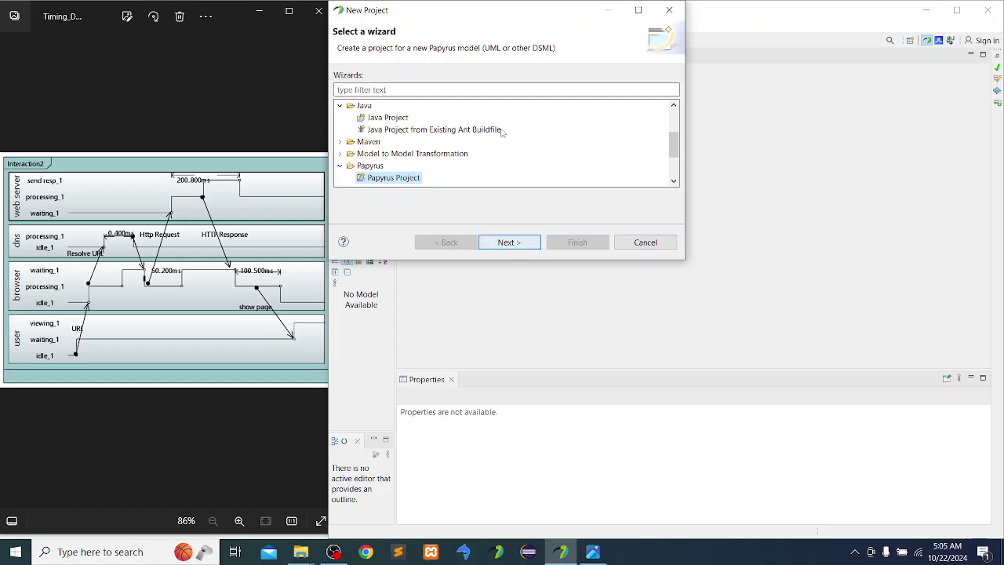
click(512, 244)
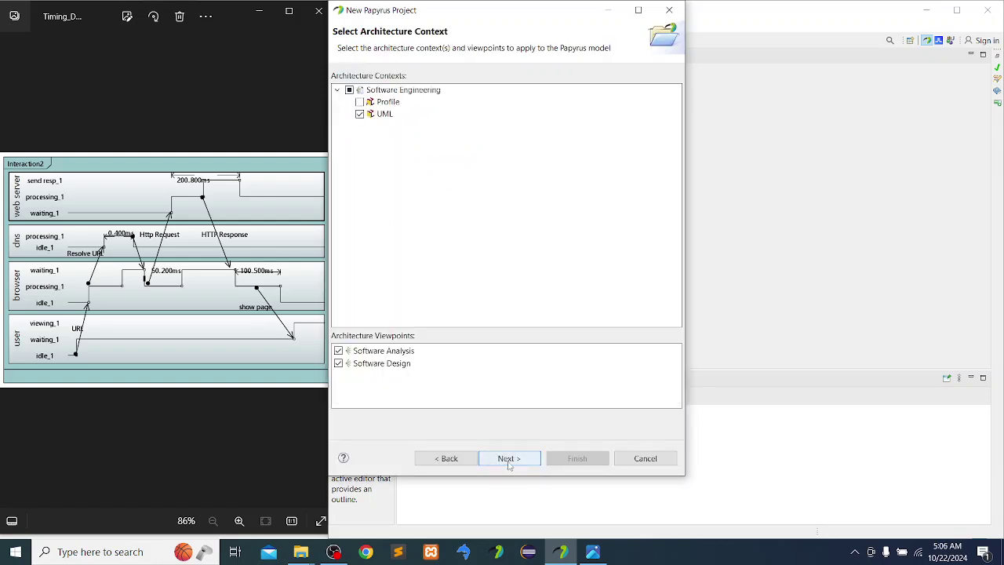
- Accept the UML architecture context and name the new project w10-timing02
drag(432, 12, 532, 29)
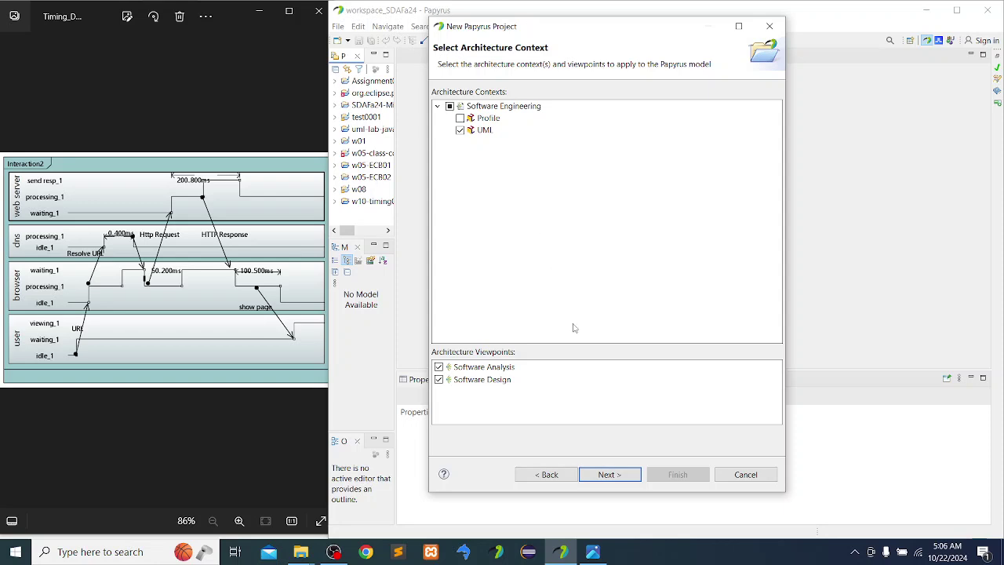
click(608, 475)
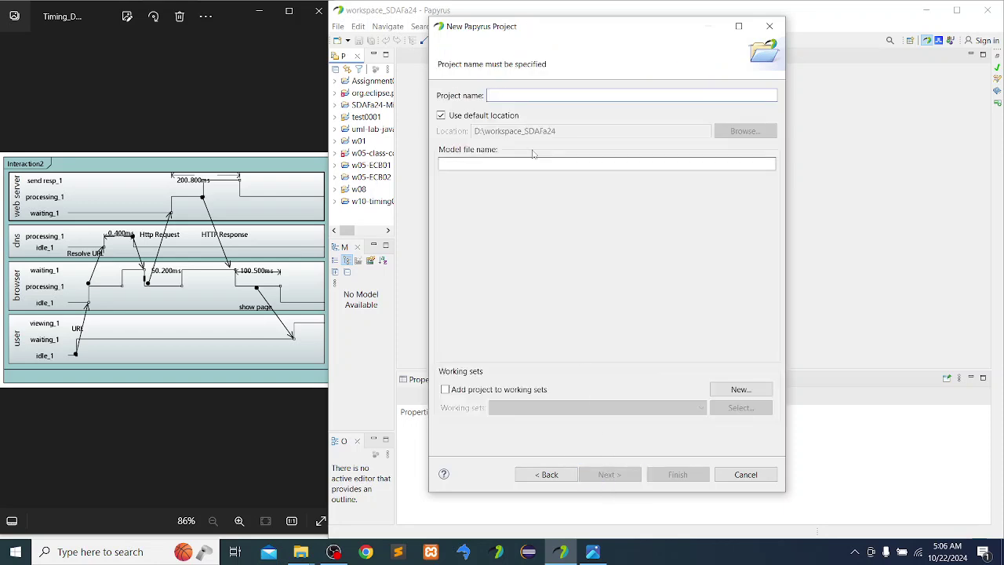
text(w10)
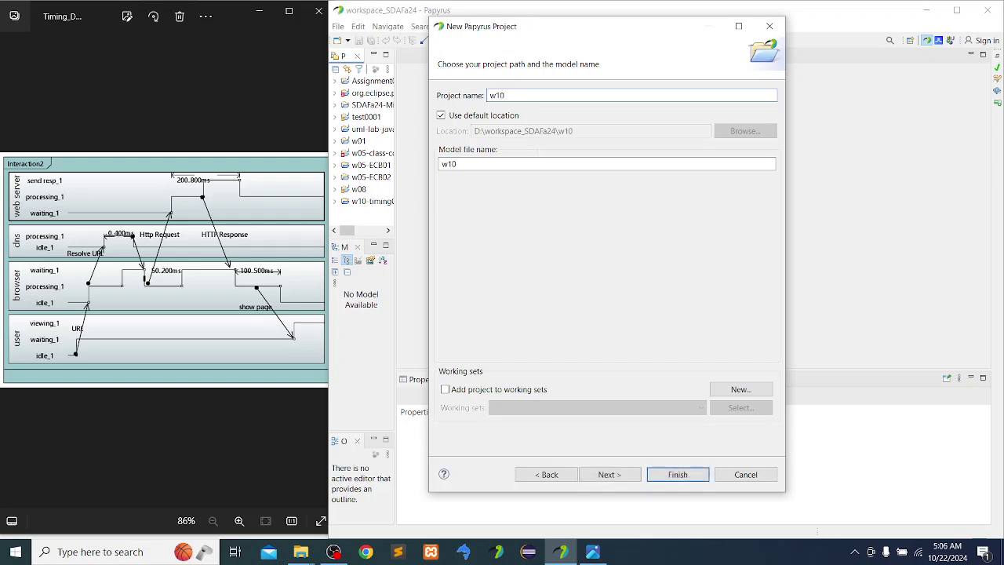
text(-timing02)
click(615, 478)
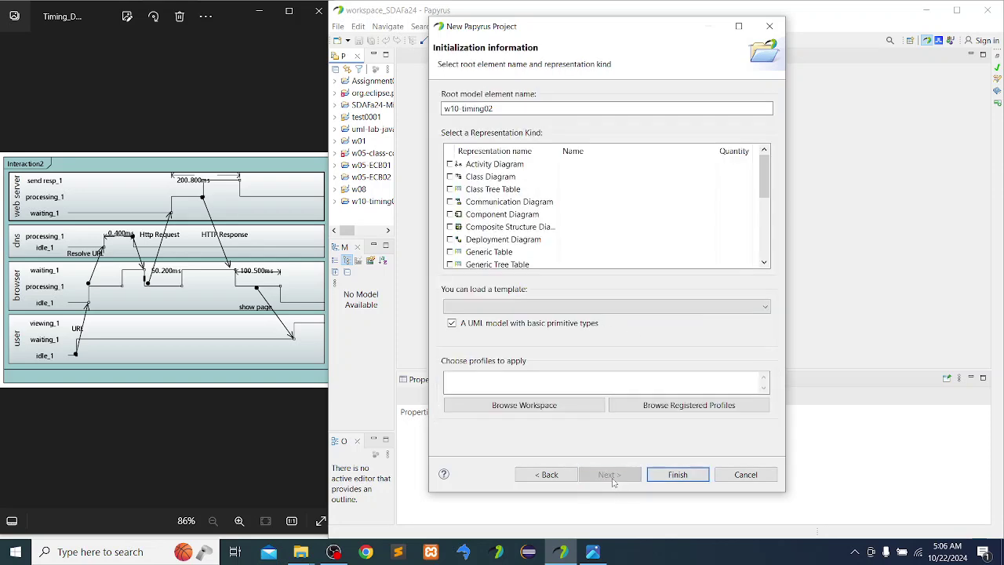
- Choose Timing Diagram as the representation kind and finish creating the project
scroll(532, 208, down, 3)
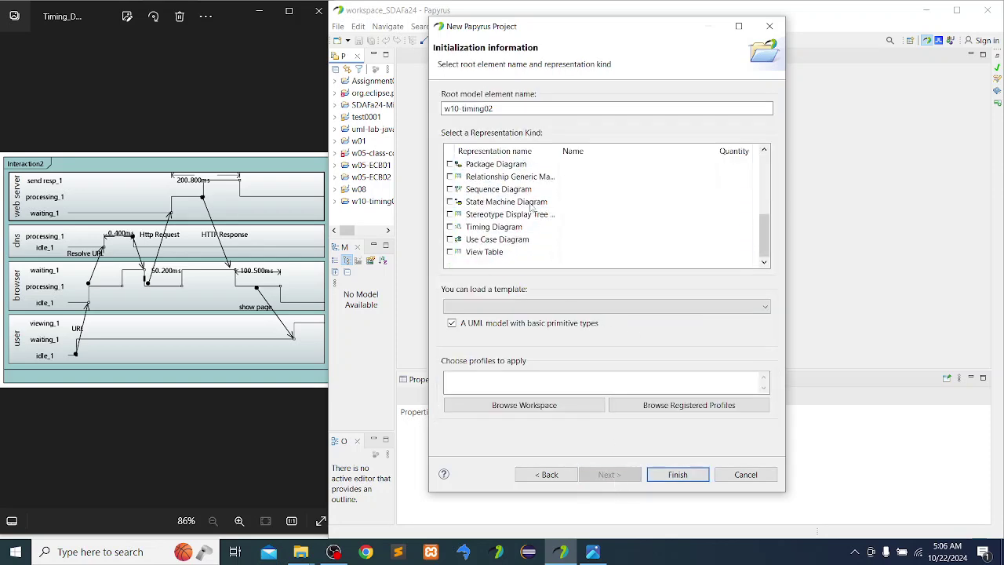
click(482, 227)
click(452, 228)
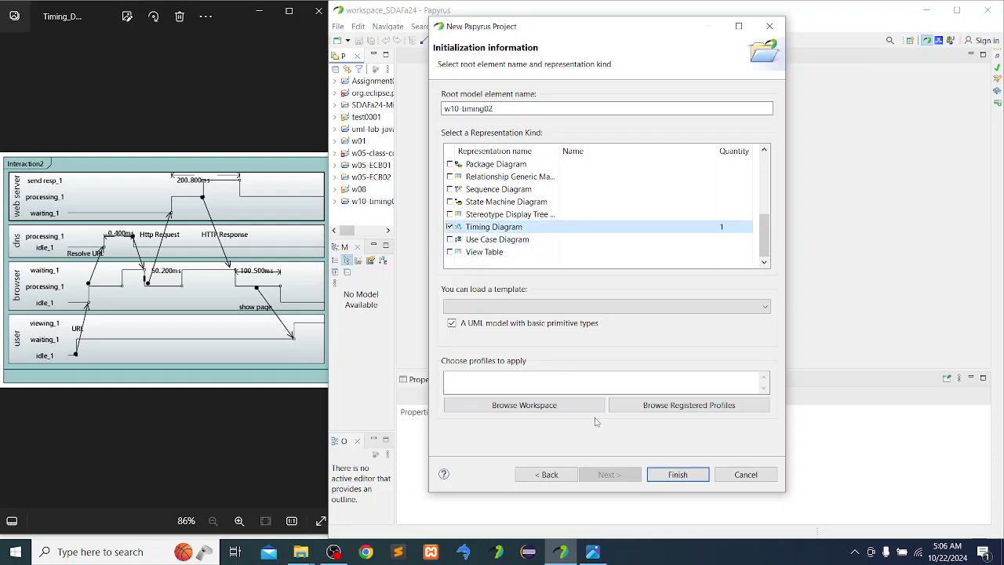
click(684, 478)
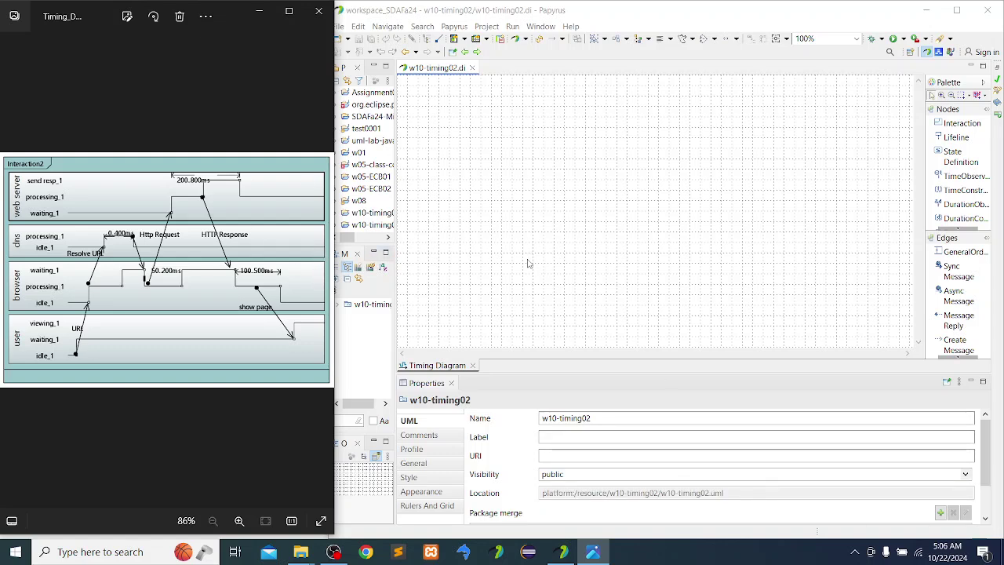
- Add an Interaction to the empty timing diagram and move it to the upper-left area of the canvas
click(554, 204)
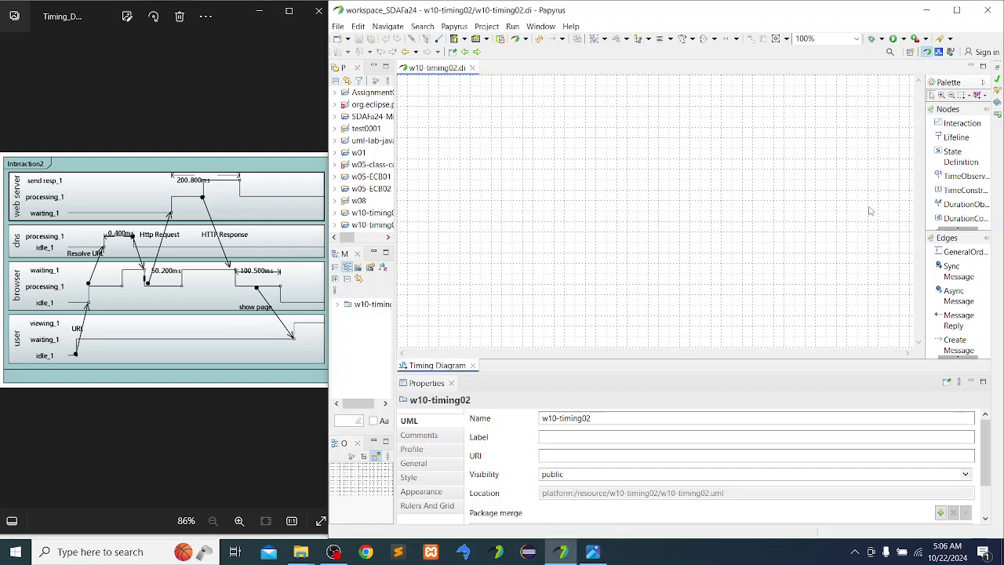
click(955, 124)
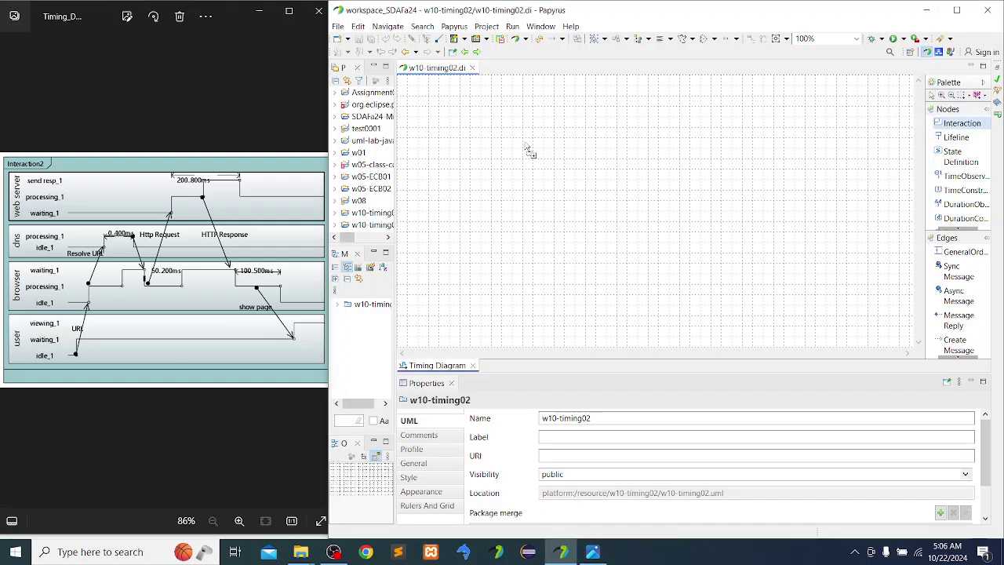
click(482, 145)
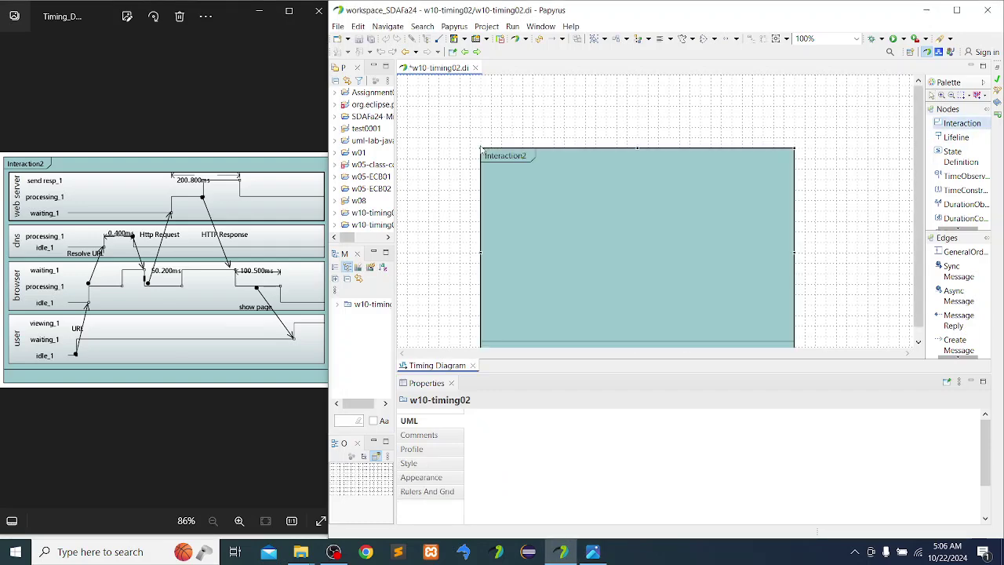
click(580, 163)
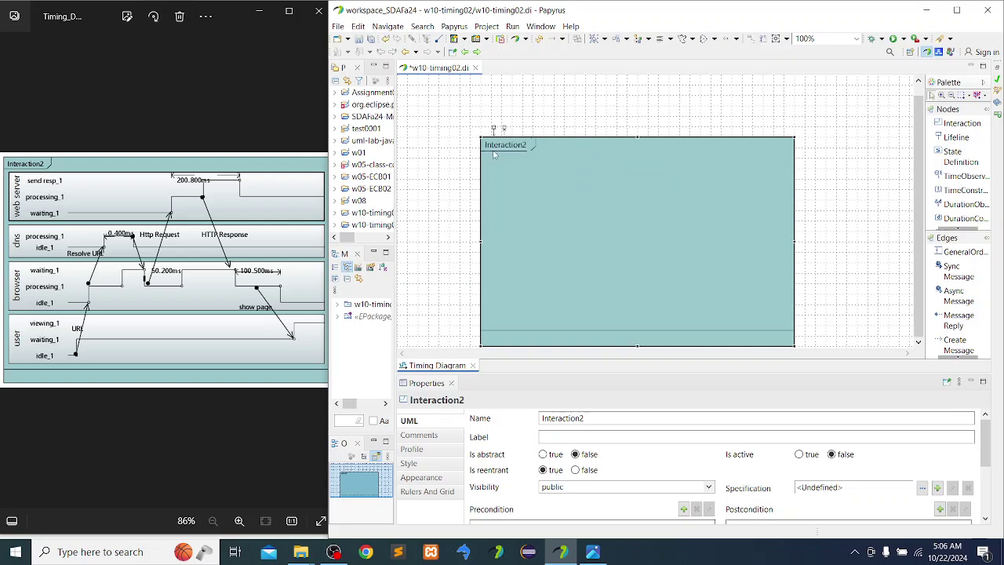
drag(590, 178, 531, 133)
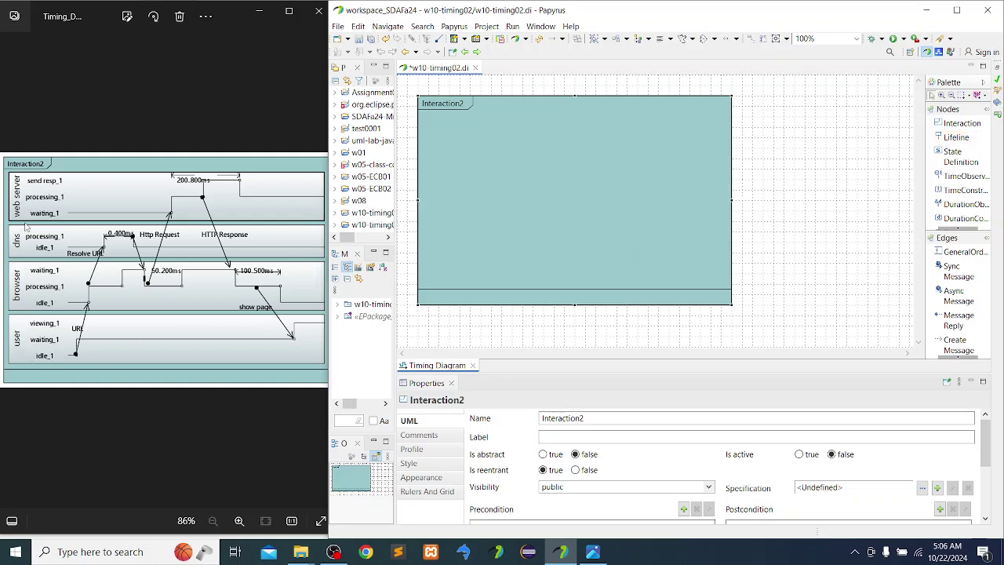
- Create a full-shape lifeline inside the interaction and name it user
click(956, 137)
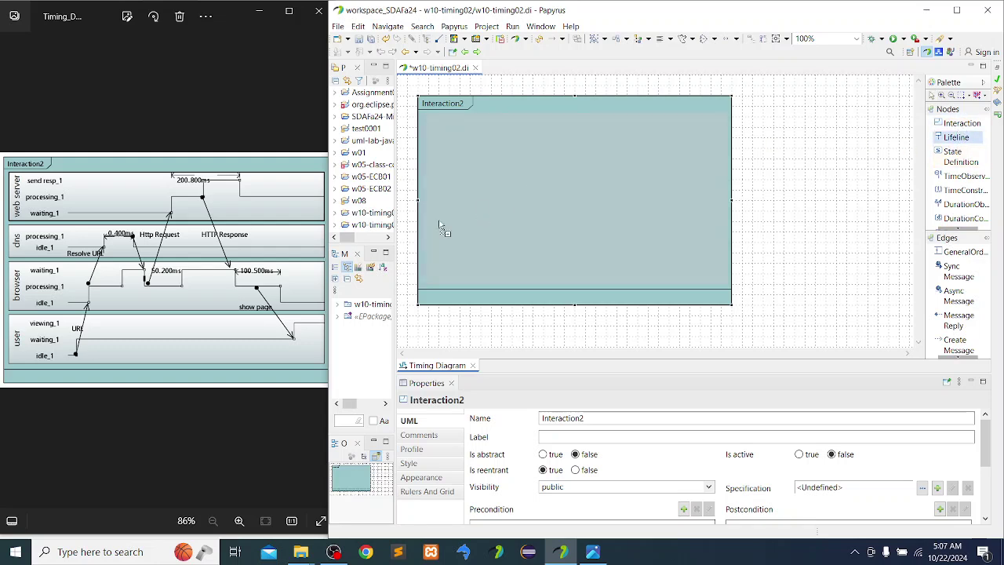
click(460, 192)
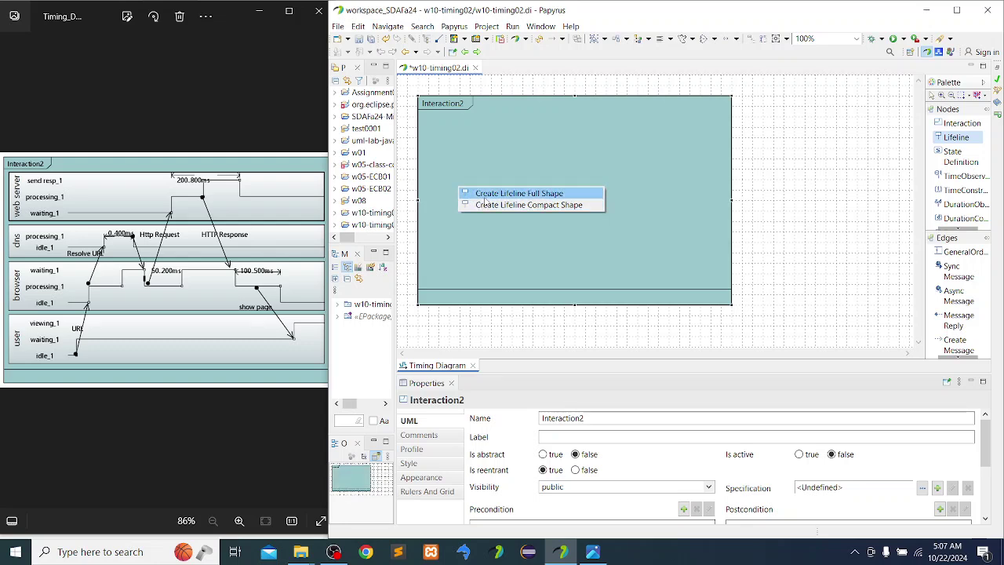
click(544, 196)
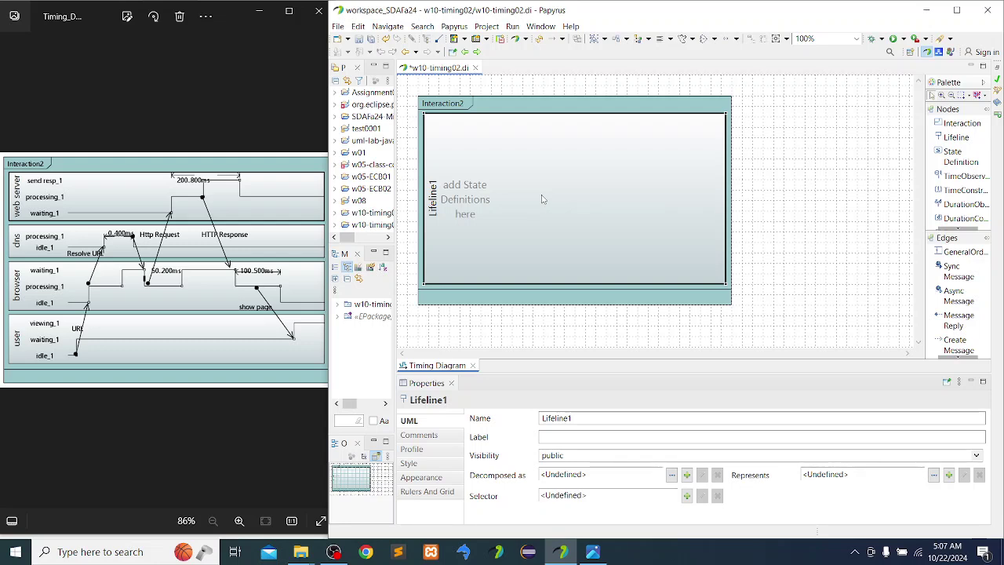
double_click(575, 418)
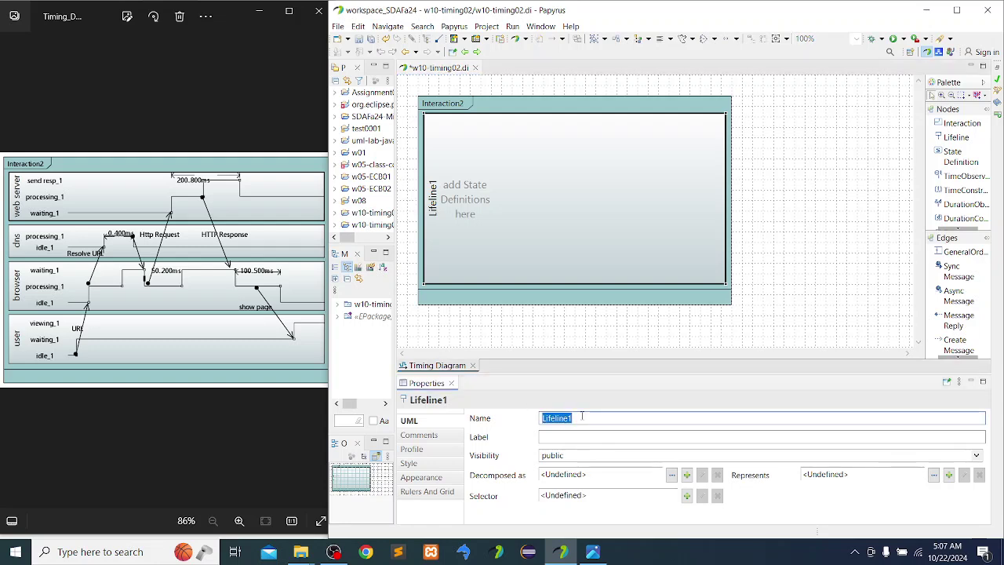
text(u)
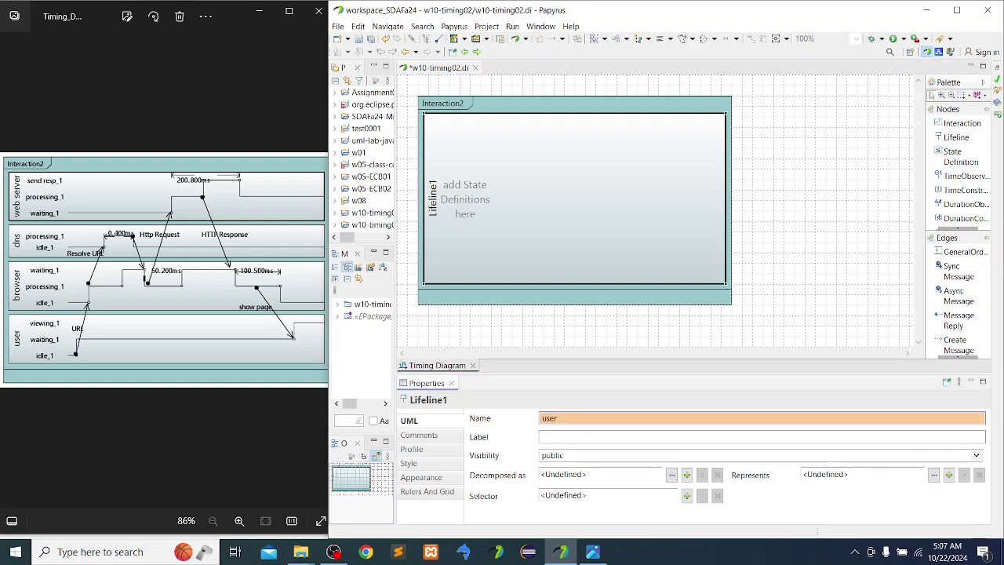
text(ser)
key(Return)
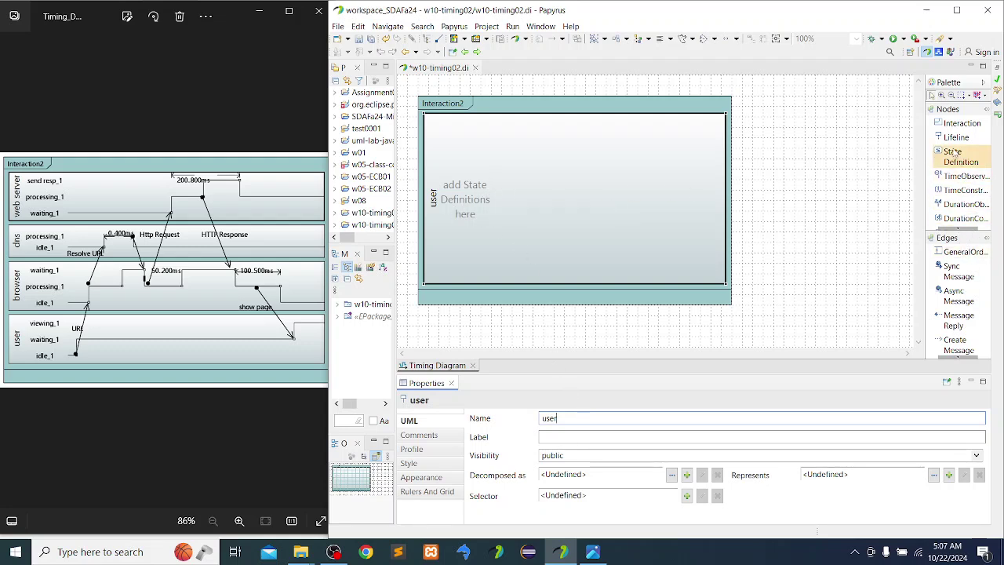
- Add a state definition to the user lifeline and name it viewing_1
click(956, 156)
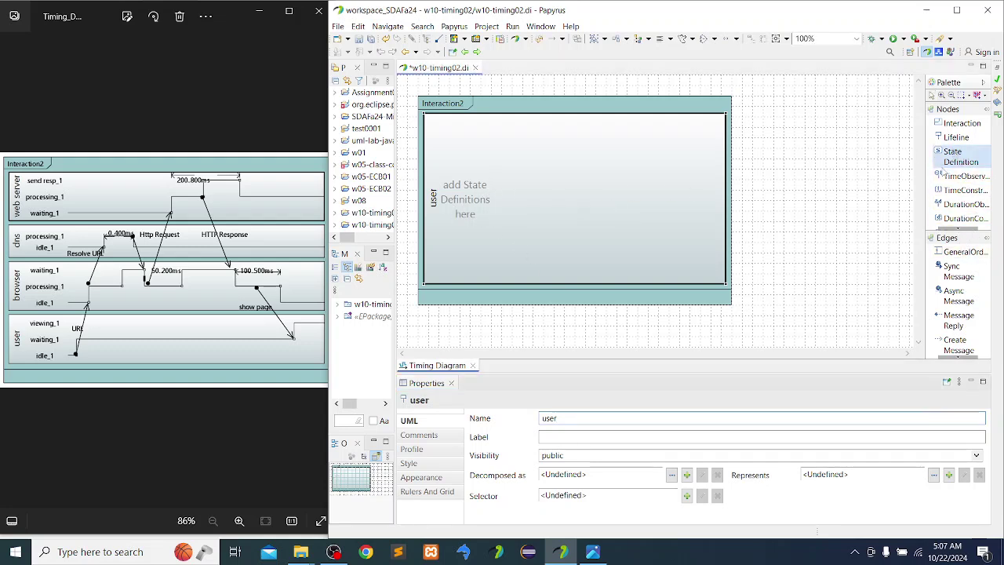
click(469, 200)
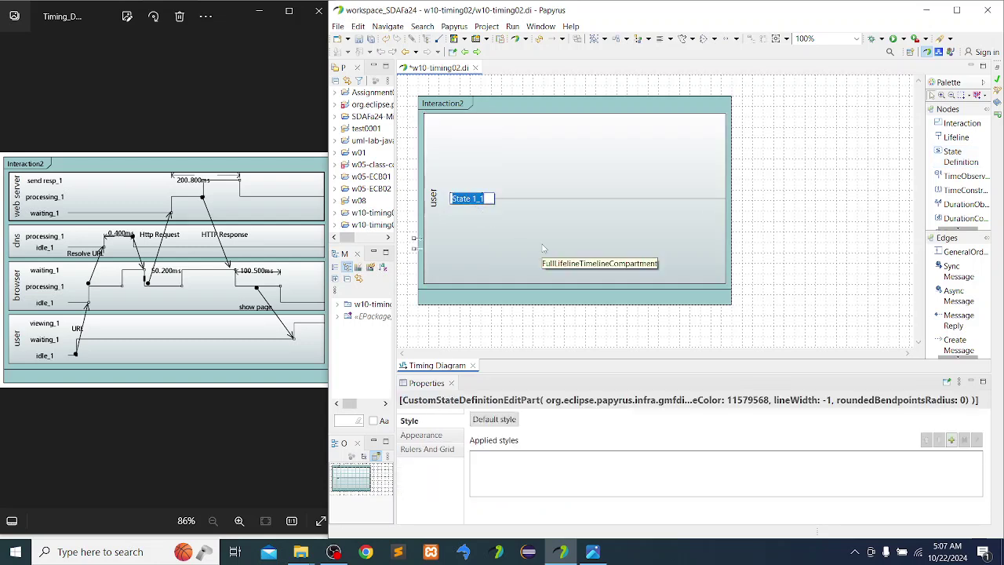
text(vi)
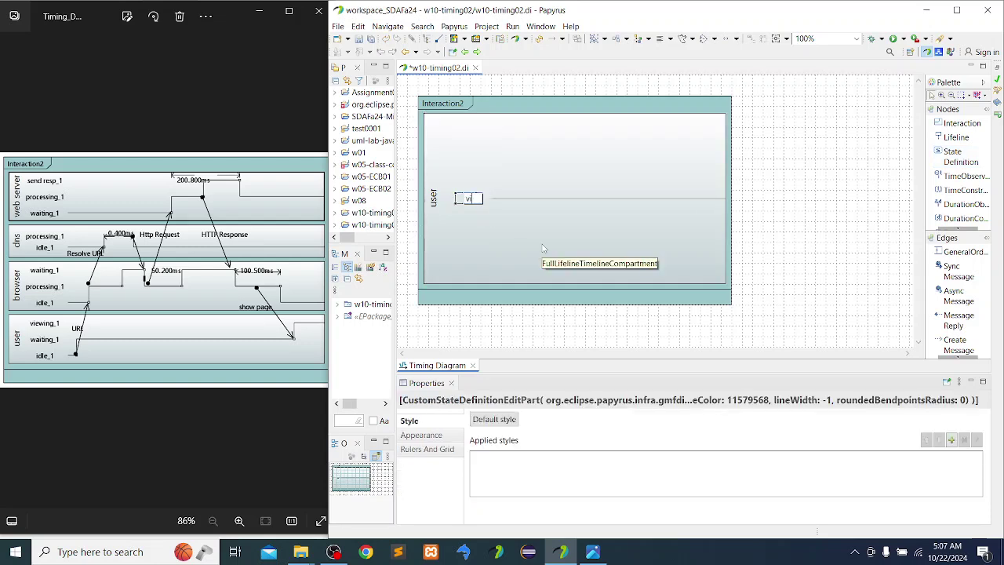
text(ewing_1)
key(Return)
- Add a second state definition named waiting below viewing_1 on the user lifeline
click(958, 156)
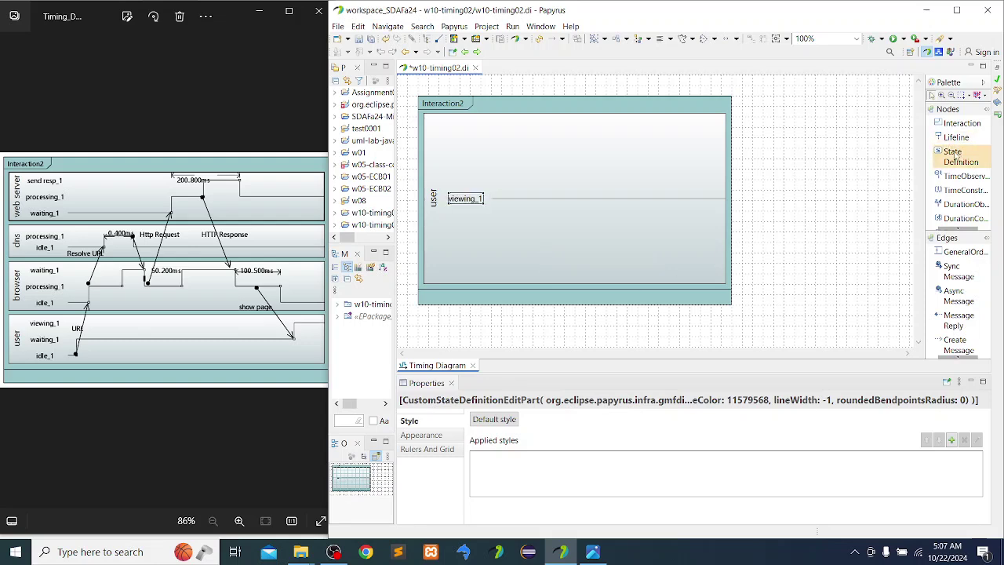
click(465, 219)
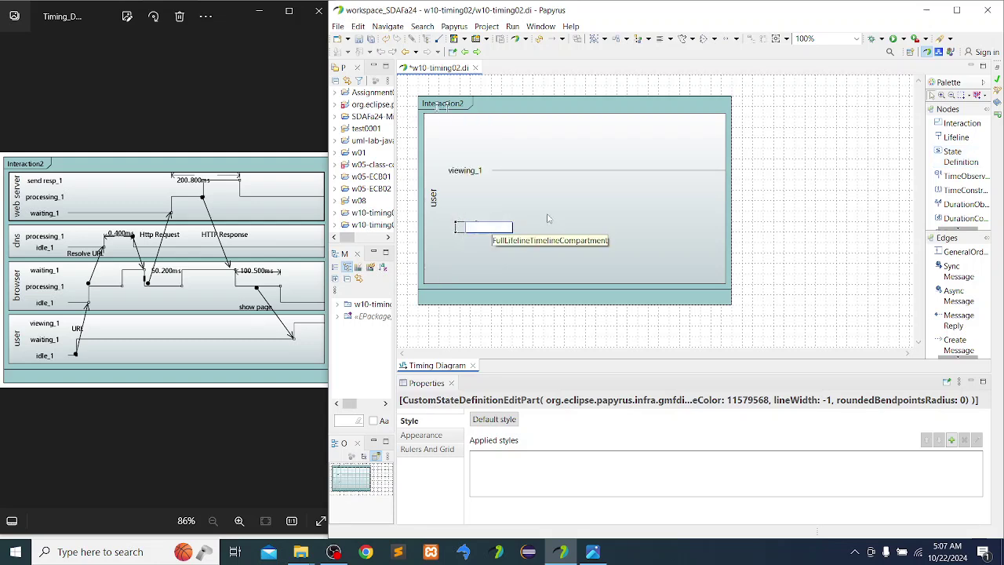
text(waiting)
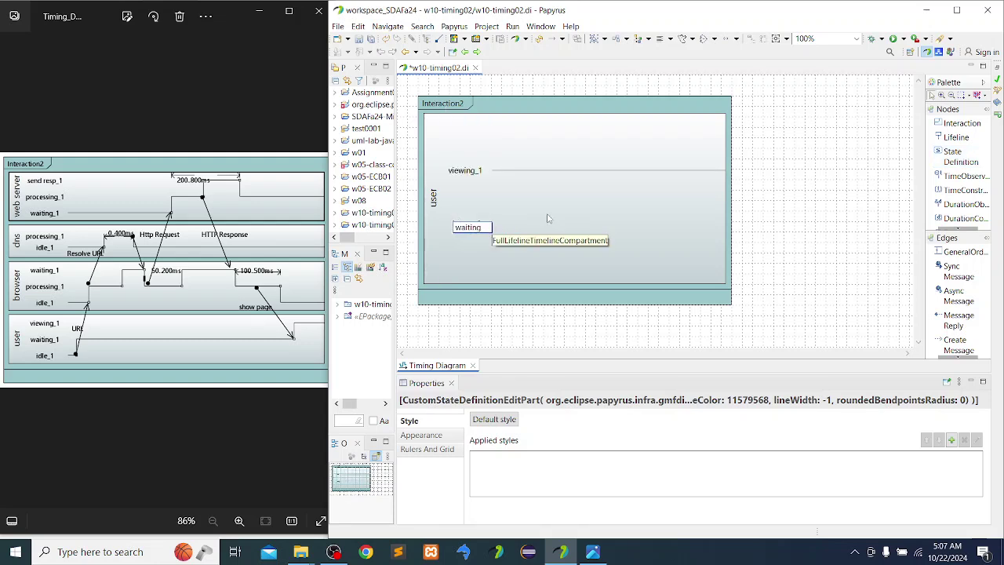
key(Return)
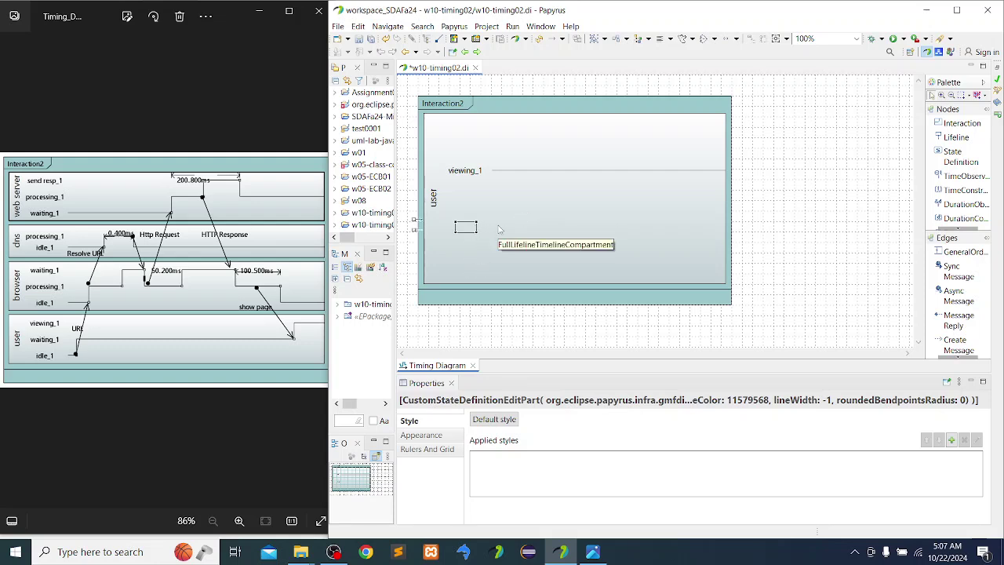
- Split the user lifeline's viewing timeline near its start and lower the remaining segment to the waiting state
click(522, 171)
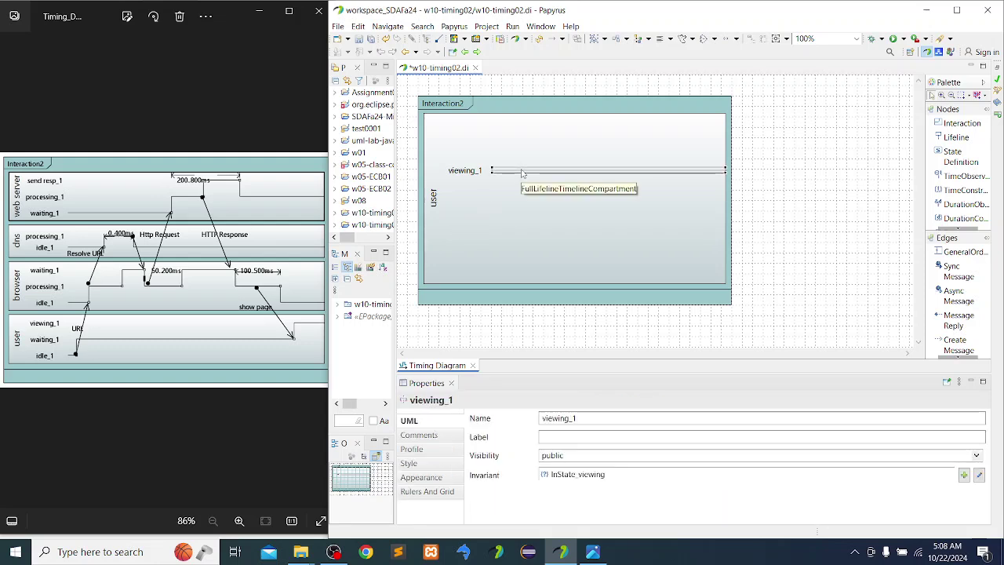
double_click(532, 171)
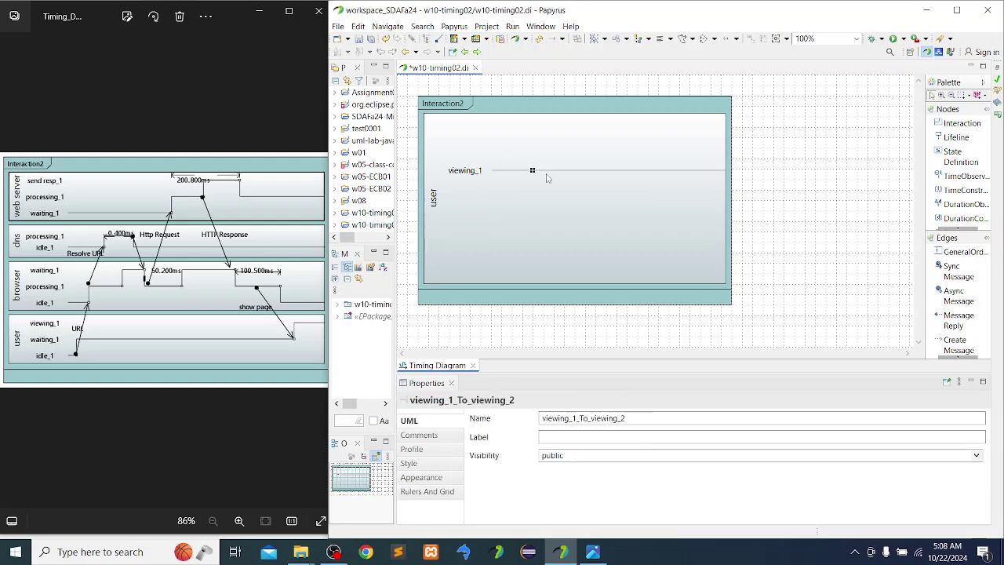
click(548, 172)
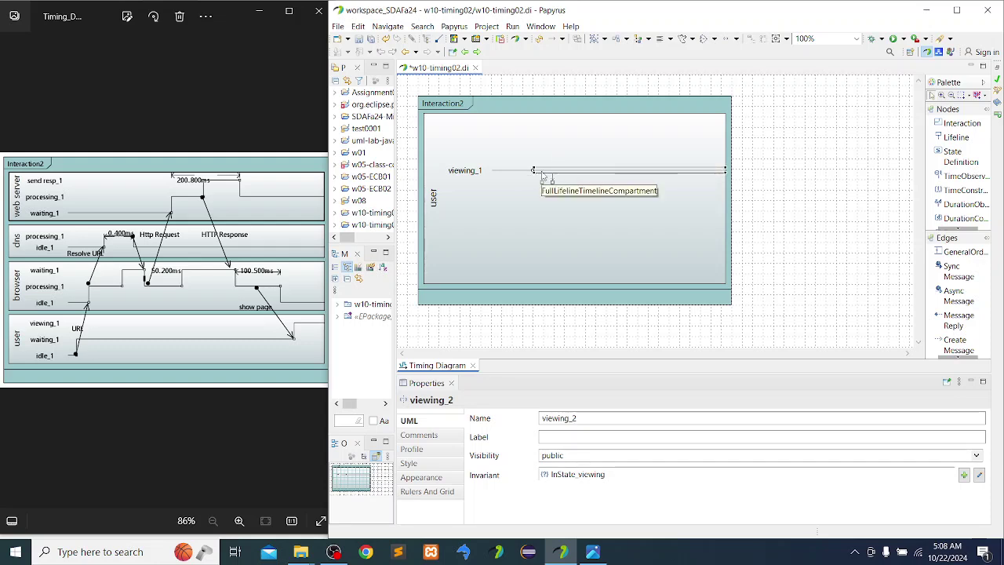
drag(543, 176, 546, 235)
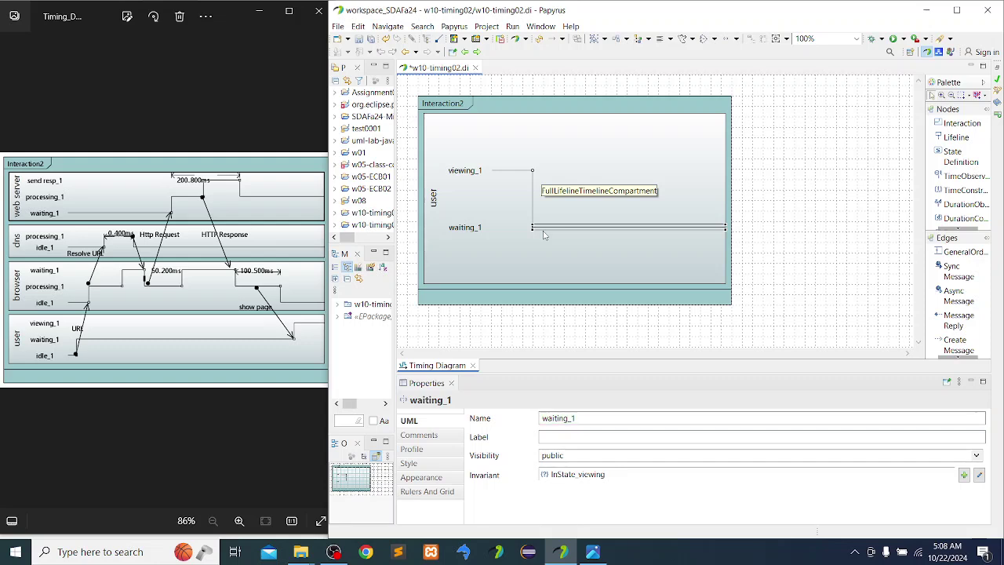
- Add a third state definition named idle below waiting_1 on the user lifeline
click(981, 205)
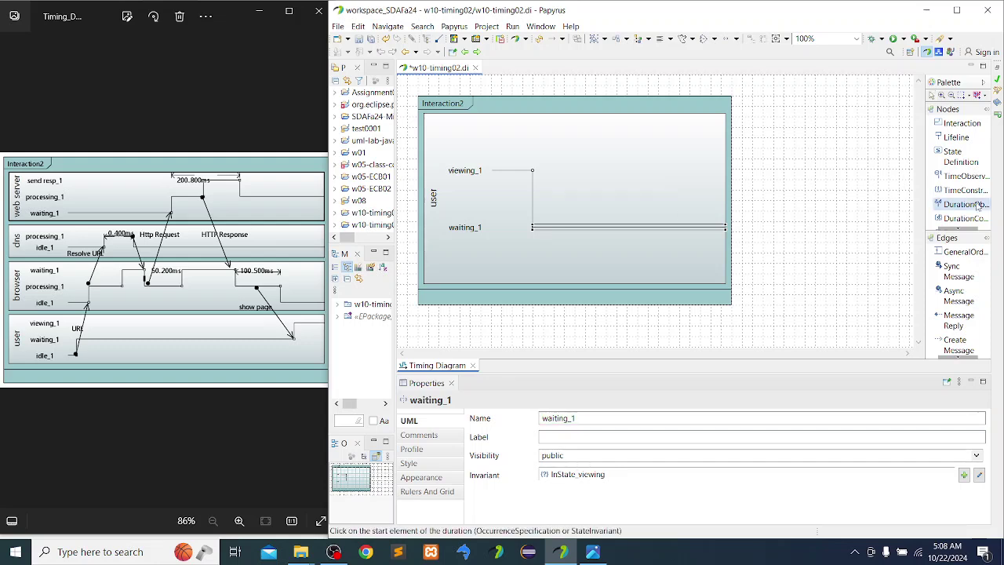
scroll(978, 207, down, 2)
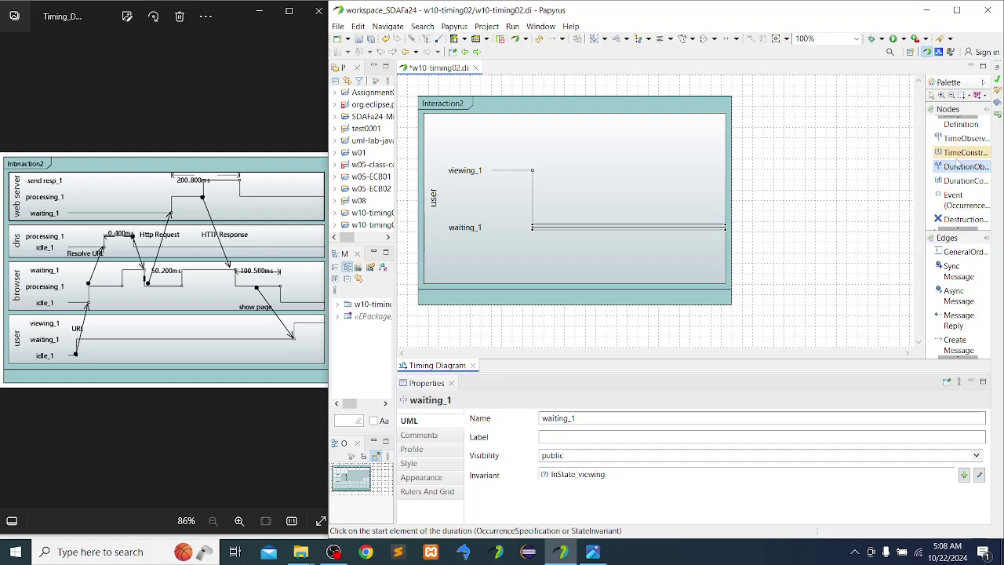
scroll(965, 157, up, 2)
click(960, 157)
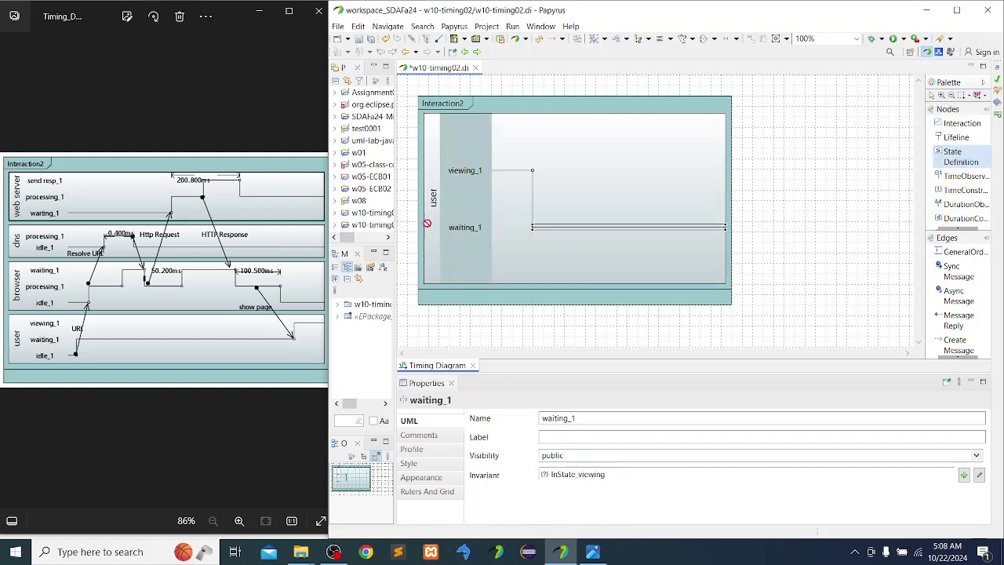
click(460, 266)
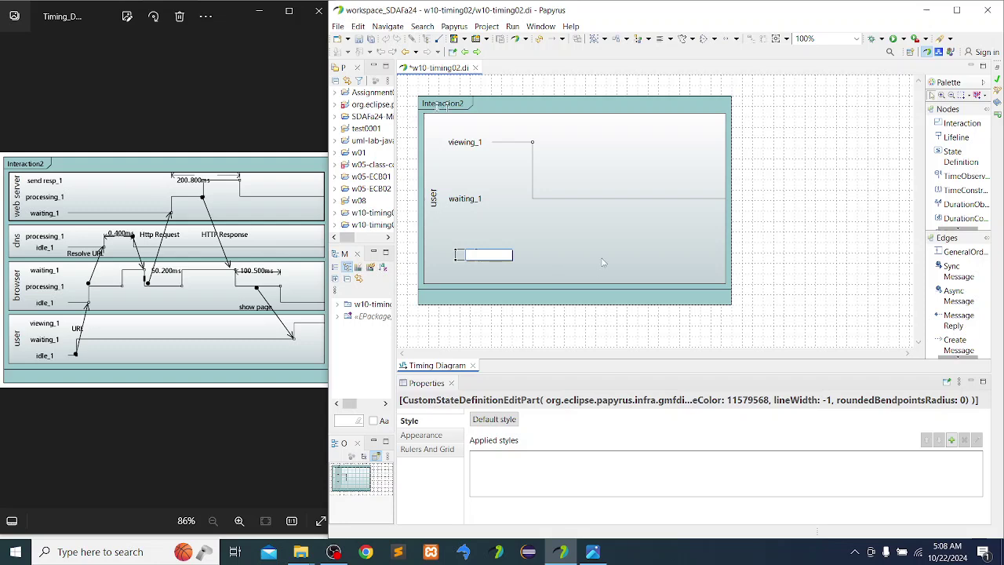
text(idle)
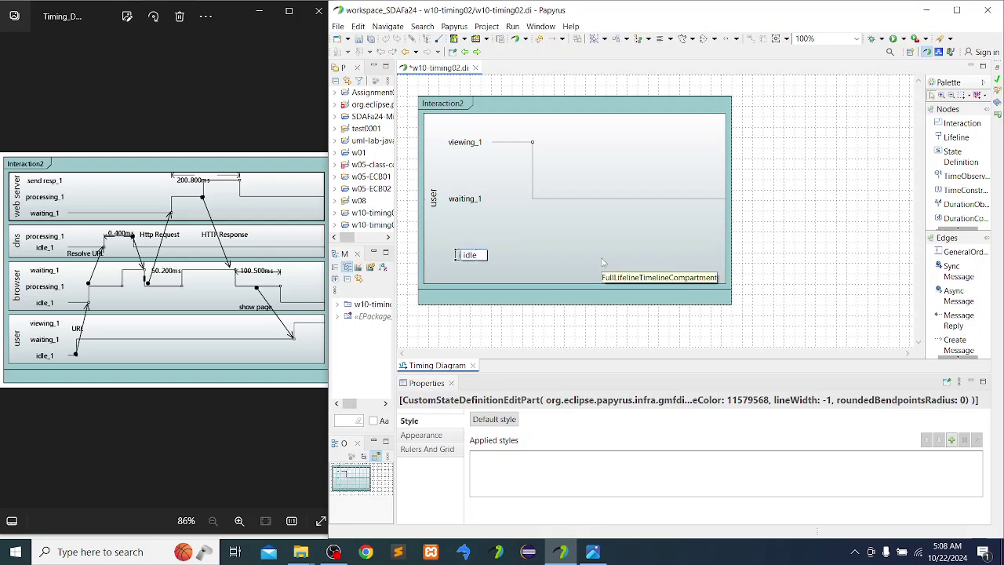
key(Return)
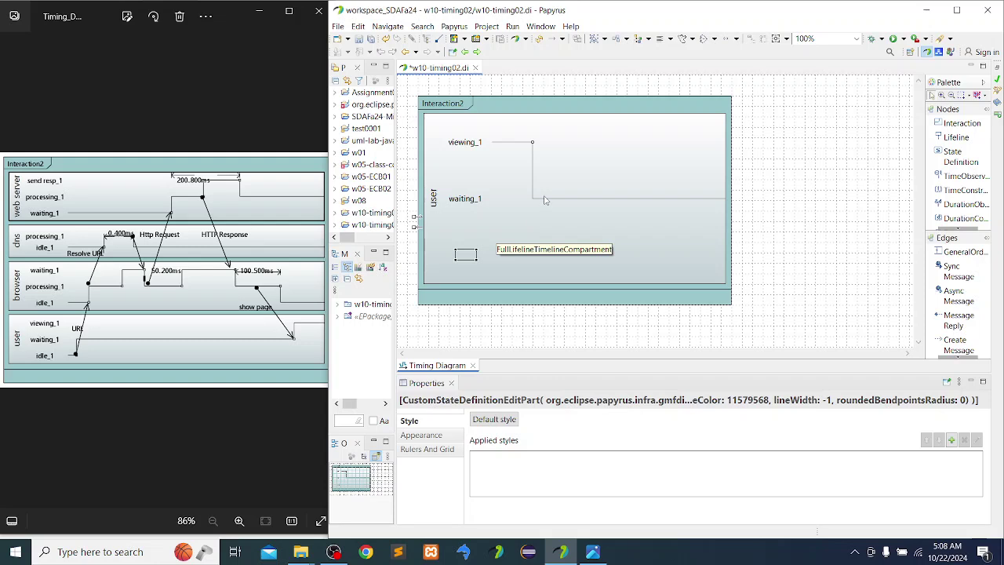
- Lower the user timeline's opening segment to idle and split off the end of the waiting segment onto viewing
click(504, 144)
drag(505, 144, 506, 255)
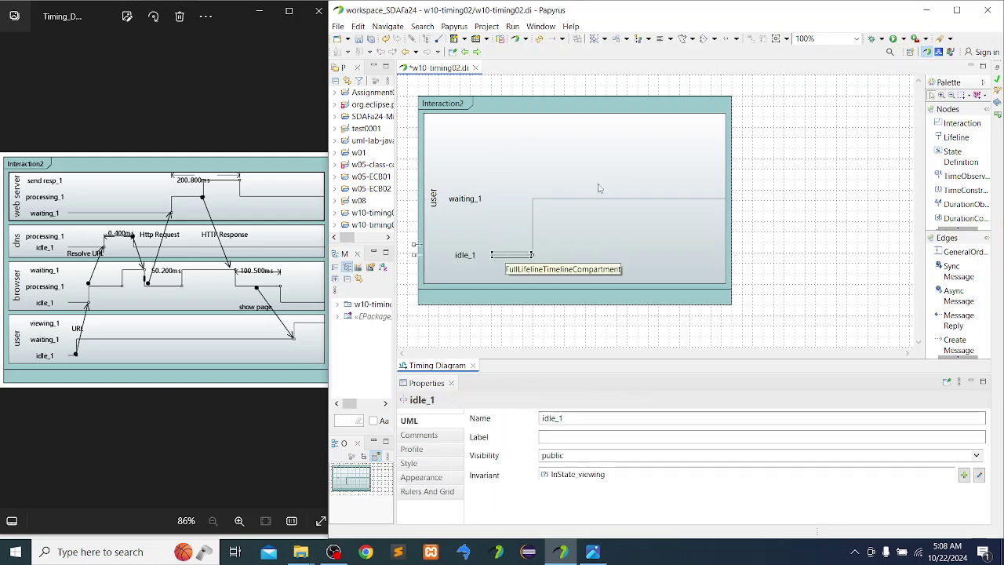
click(674, 200)
double_click(678, 202)
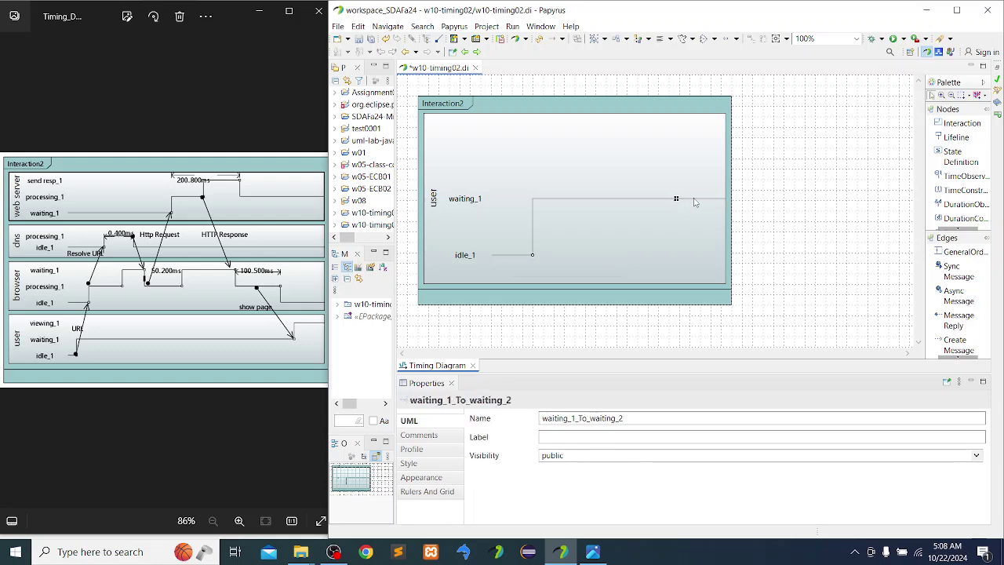
drag(690, 199, 700, 141)
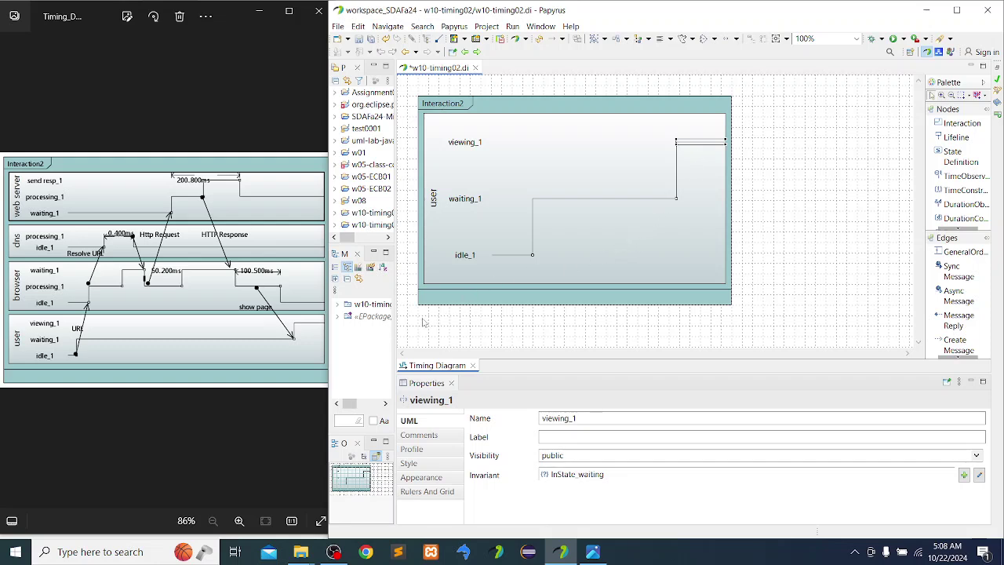
- Widen the interaction slightly and shift the user timeline's transitions so that idle ends earlier and waiting ends later
click(531, 256)
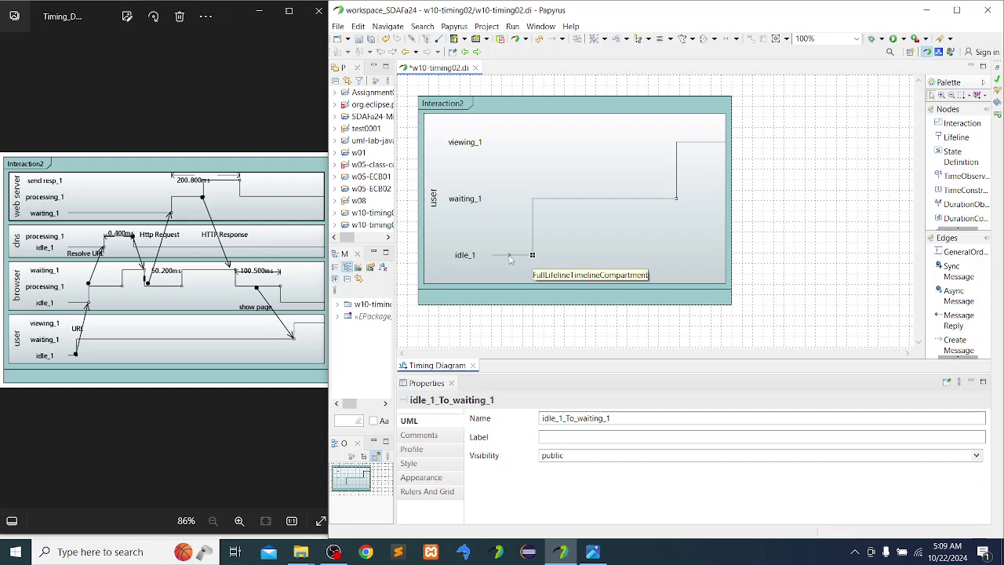
drag(510, 259, 508, 255)
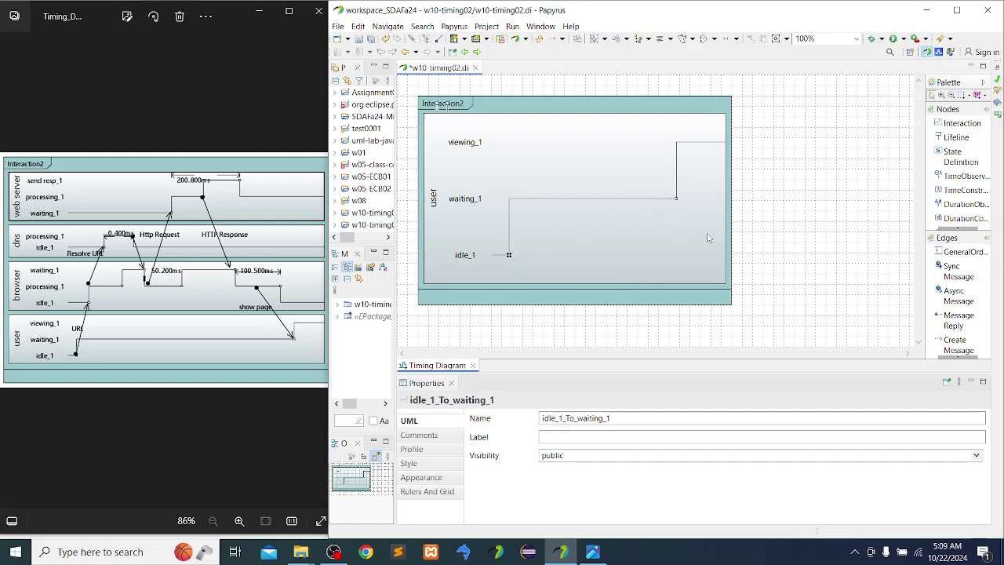
click(734, 203)
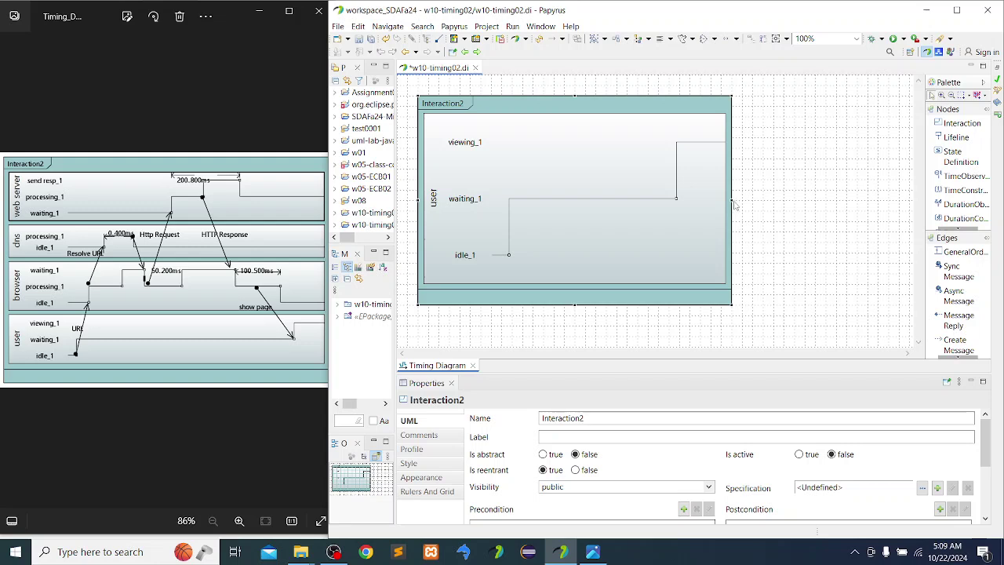
drag(732, 201, 755, 204)
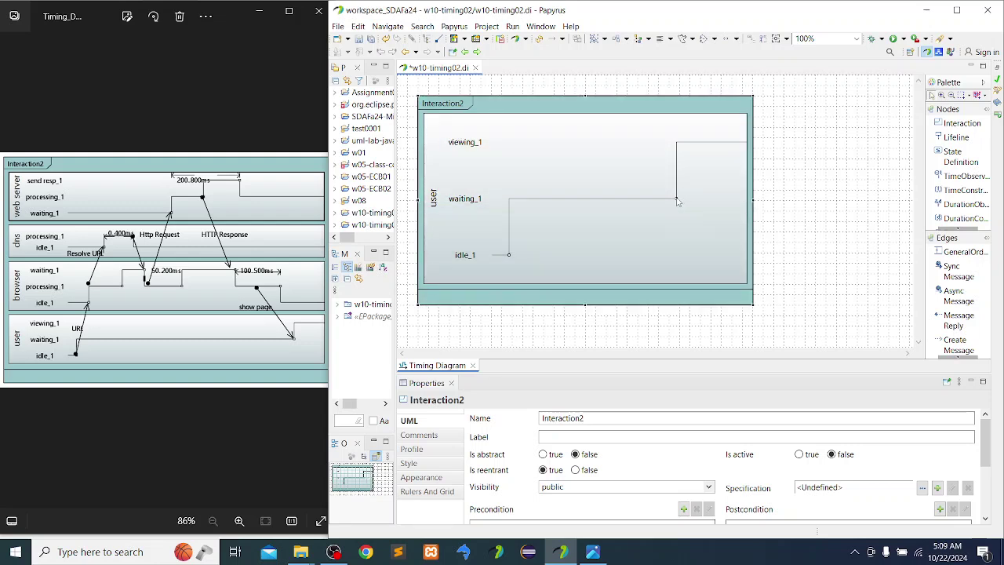
drag(678, 202, 686, 199)
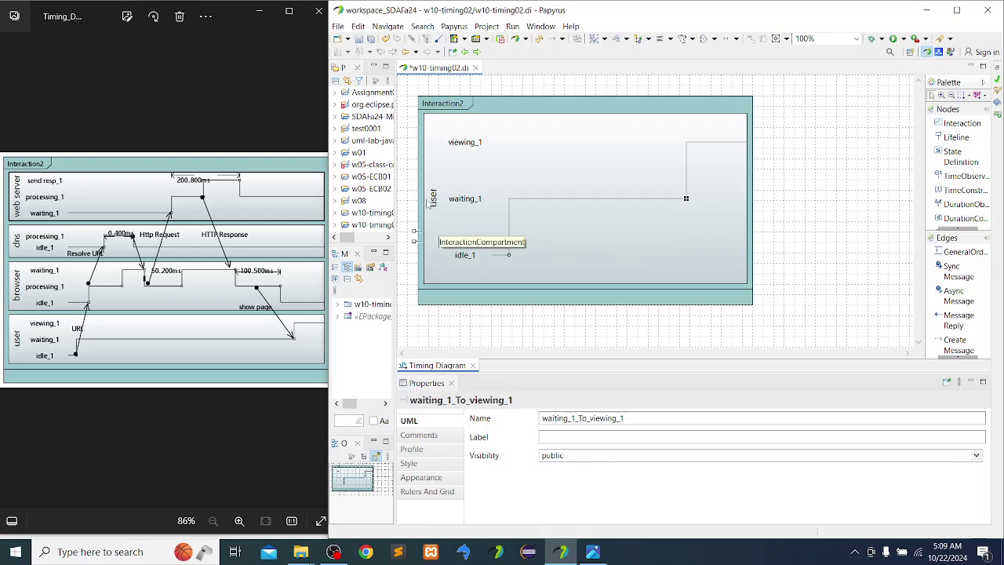
- Create a second full-shape lifeline in the interaction and move it above the user lifeline
click(438, 202)
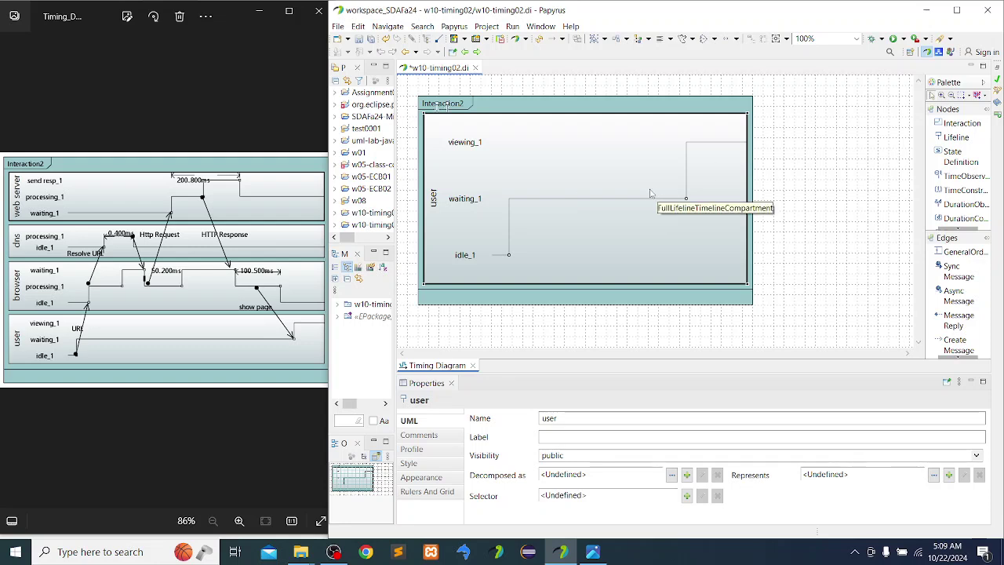
click(956, 137)
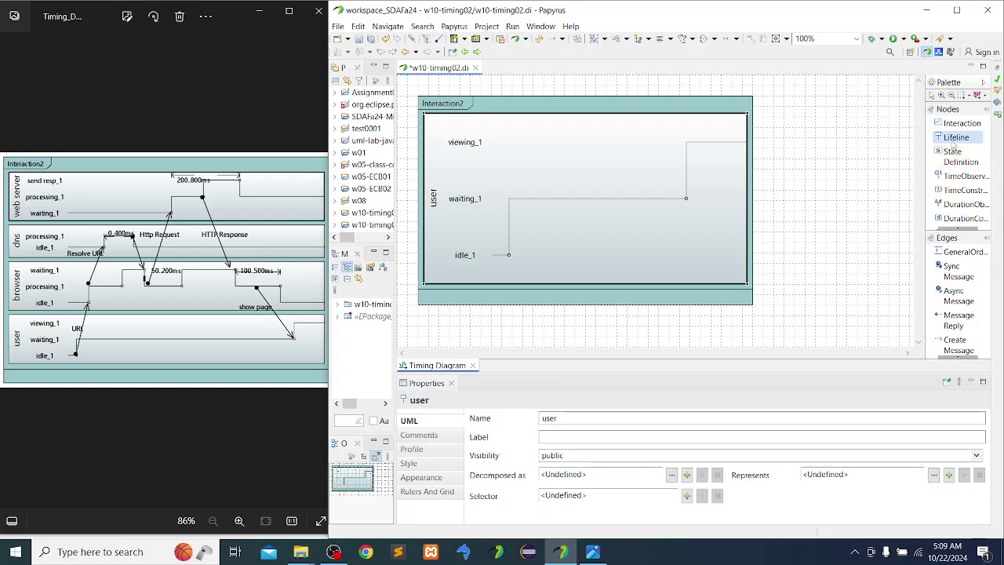
click(536, 110)
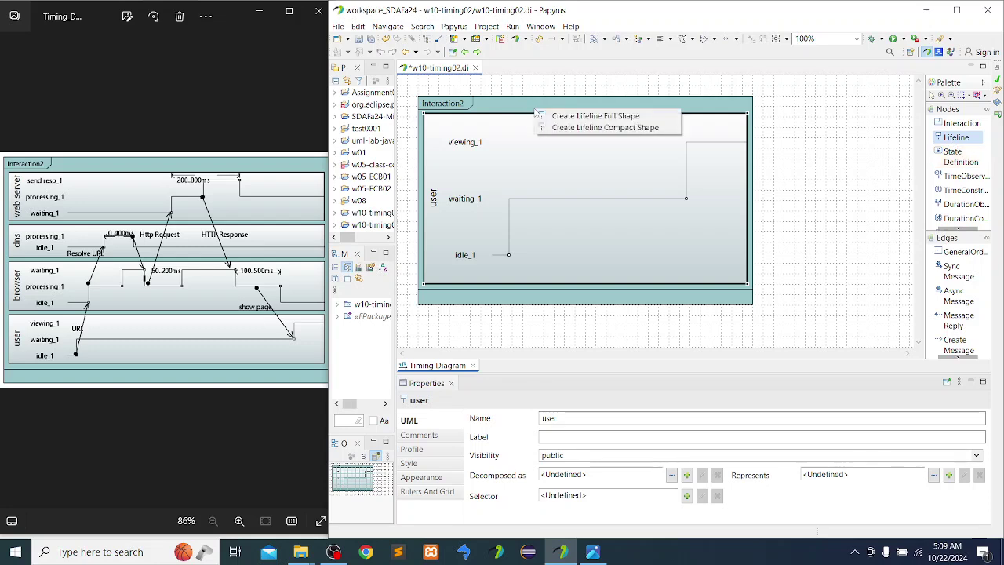
click(572, 120)
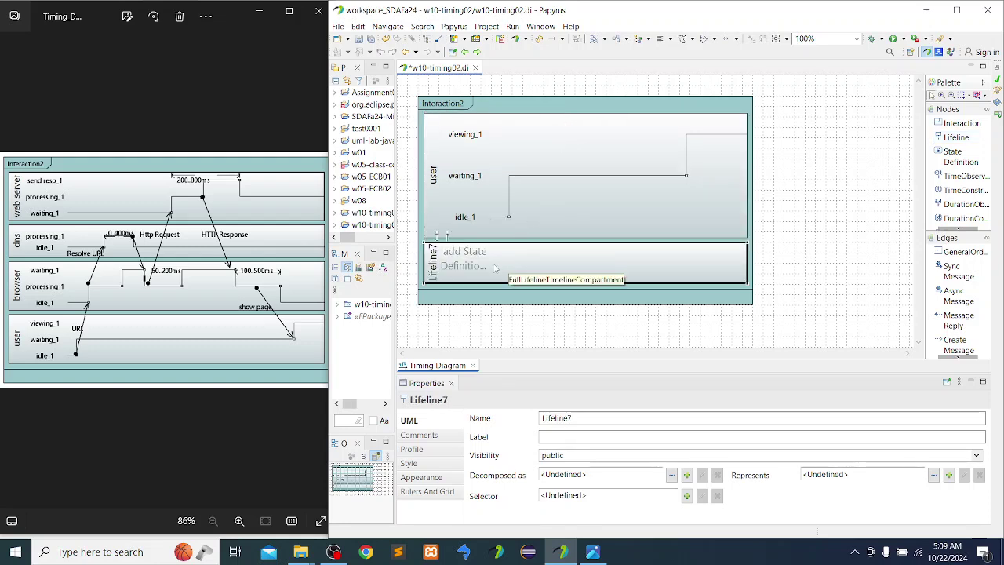
drag(491, 267, 494, 173)
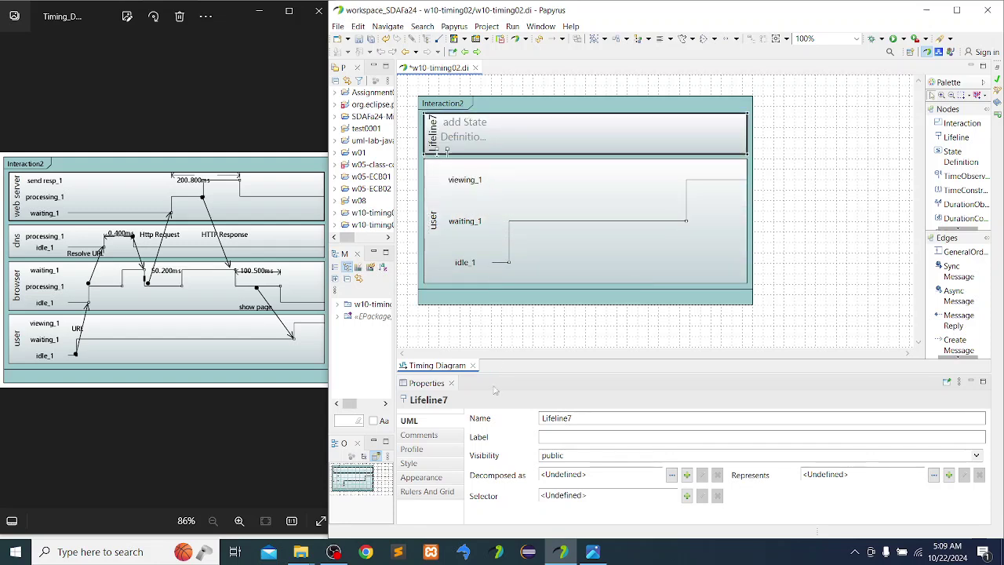
- Rename the new lifeline above user as browser
double_click(580, 419)
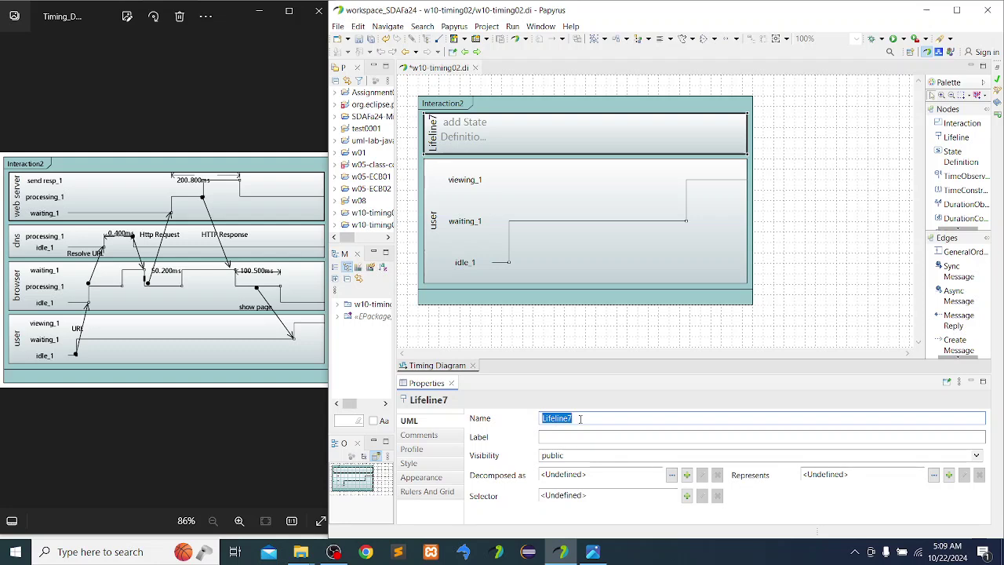
text(browser)
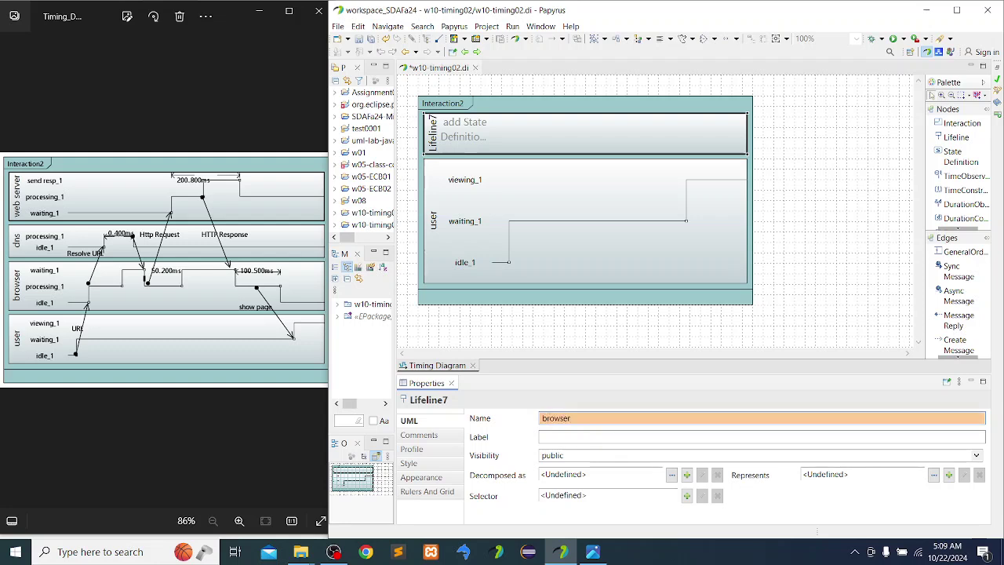
key(Return)
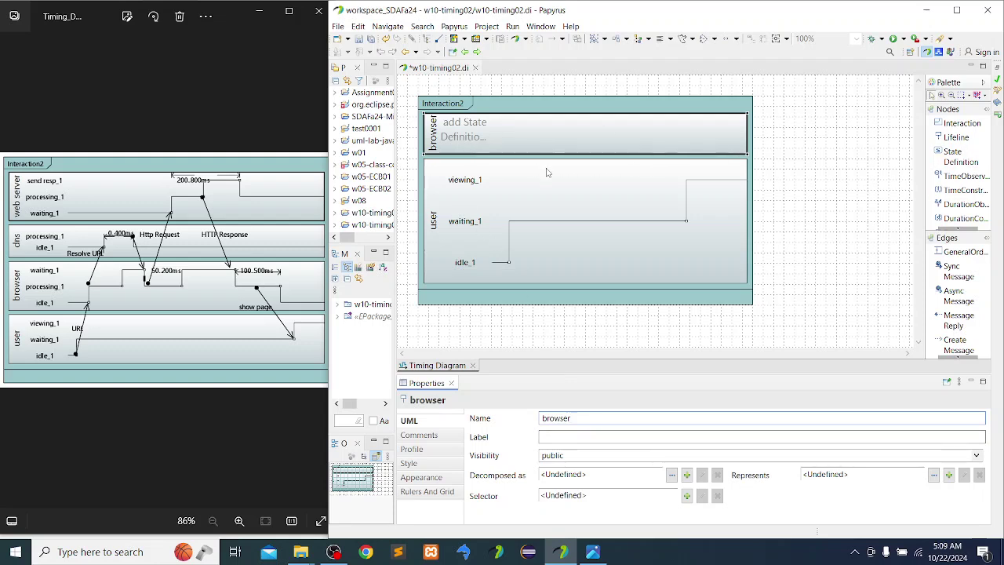
- Add a state definition named idle to the browser lifeline
click(973, 164)
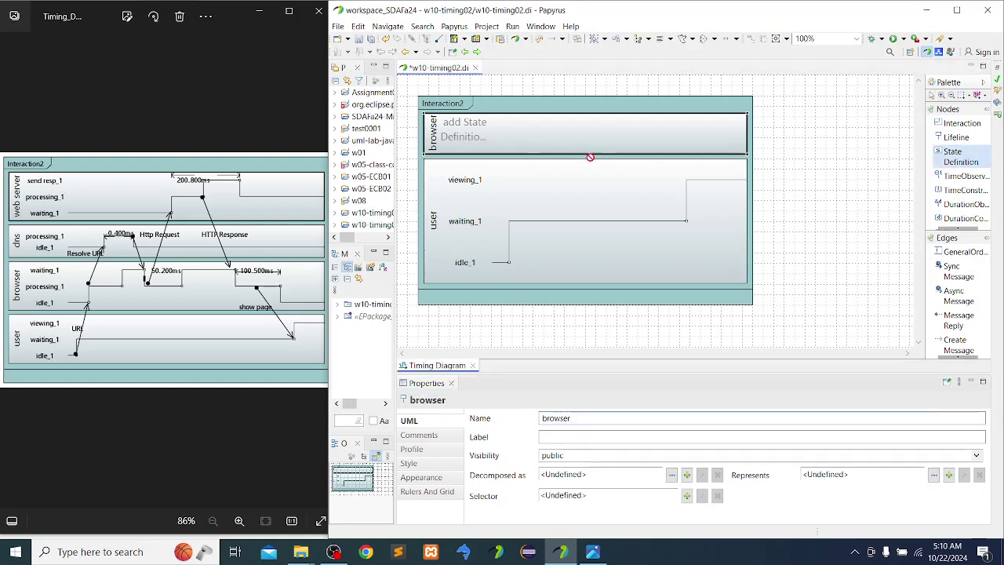
click(467, 137)
text(idle)
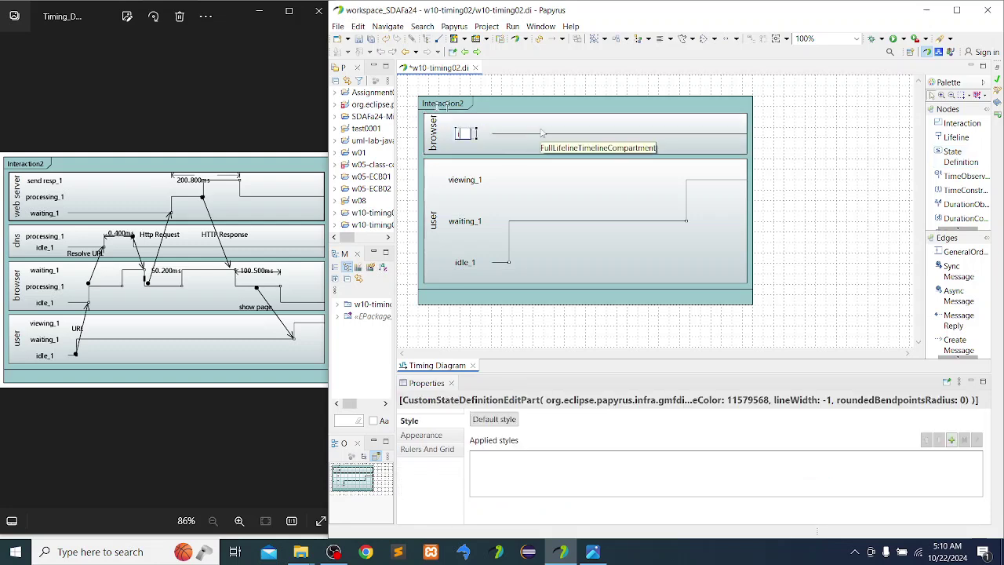
key(Return)
- Add a state definition named processing to the browser lifeline
click(953, 157)
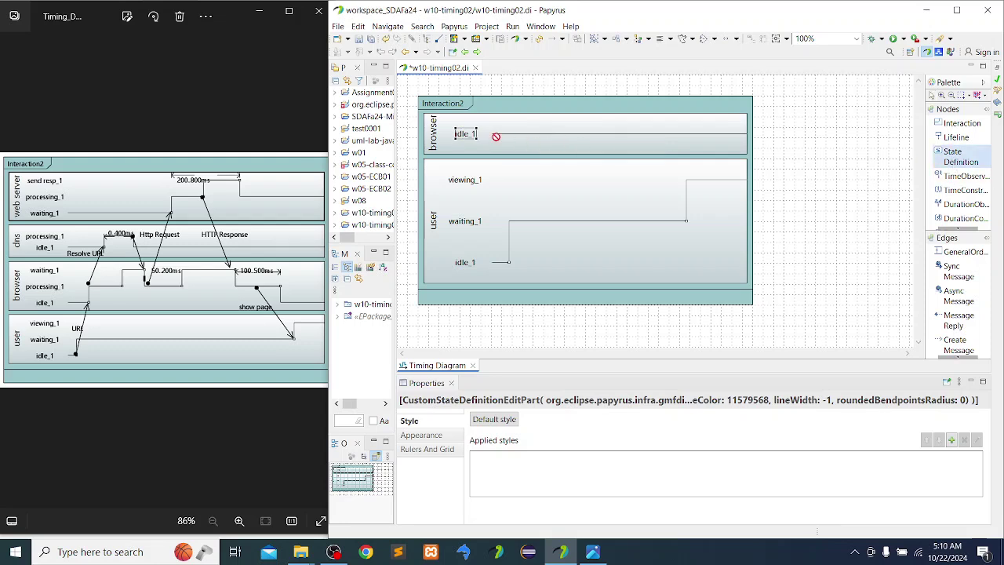
click(492, 137)
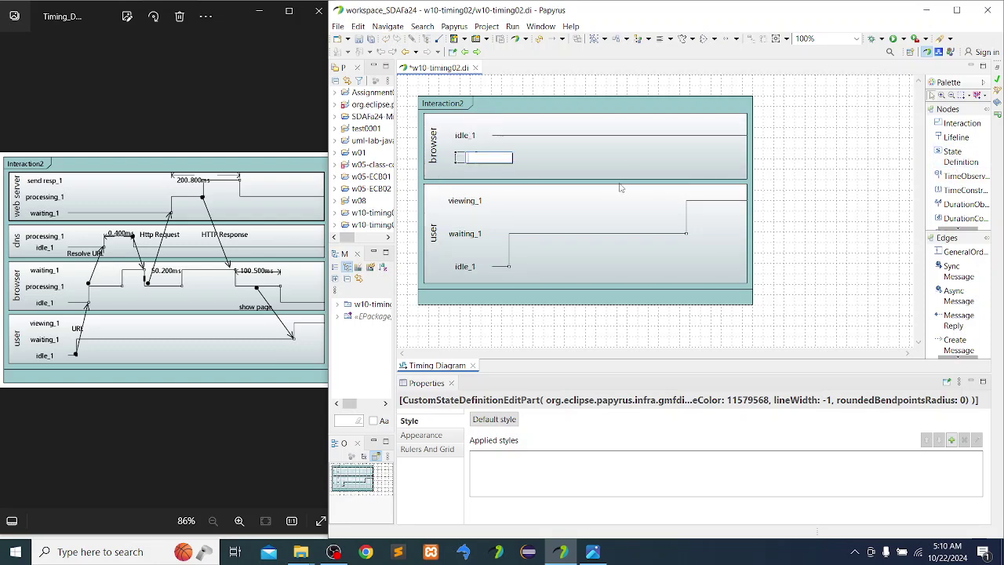
text(processing)
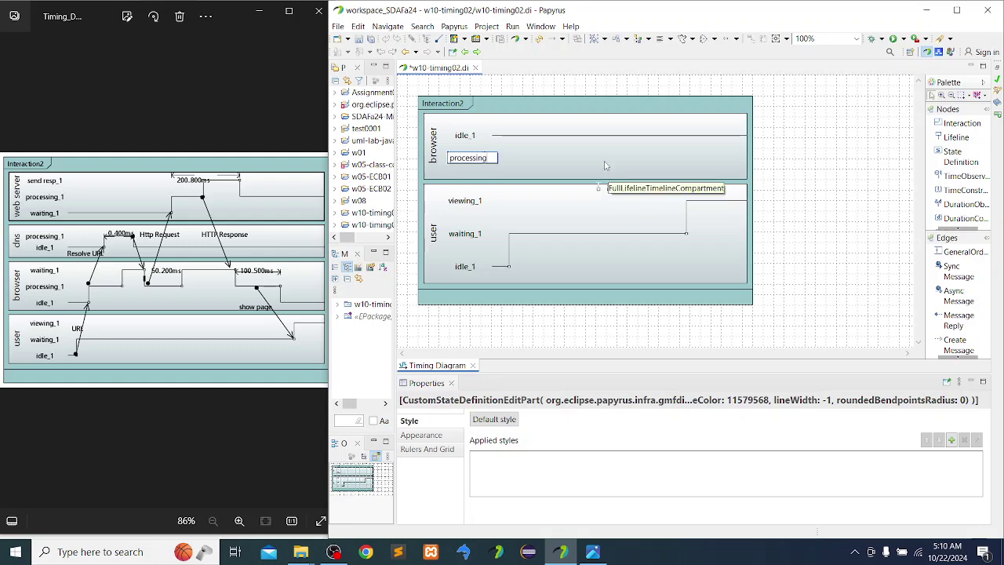
key(Return)
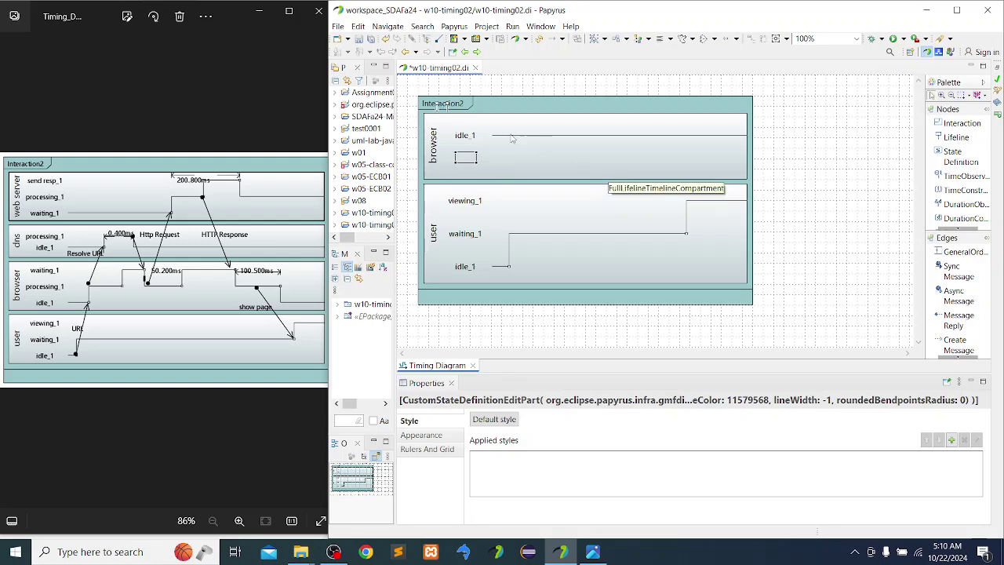
- Place processing above idle in the browser lifeline, then cut its timeline near the start and raise the remainder to processing
drag(466, 158, 460, 157)
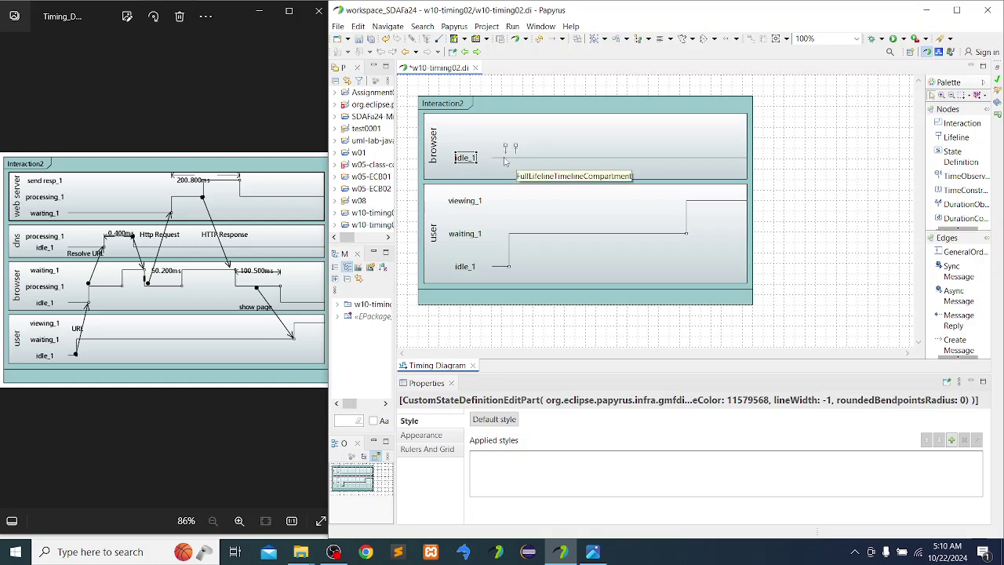
click(506, 157)
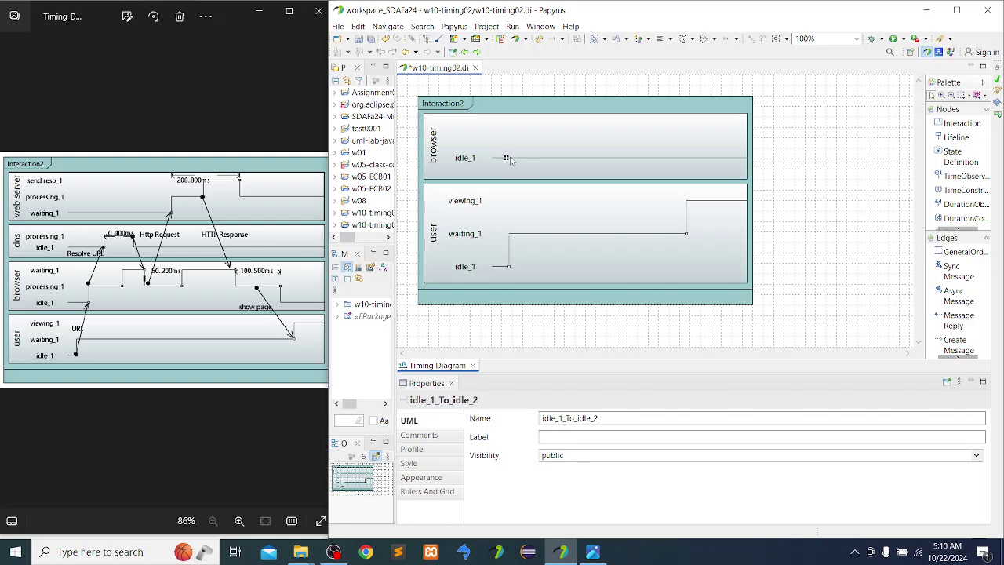
drag(513, 158, 516, 136)
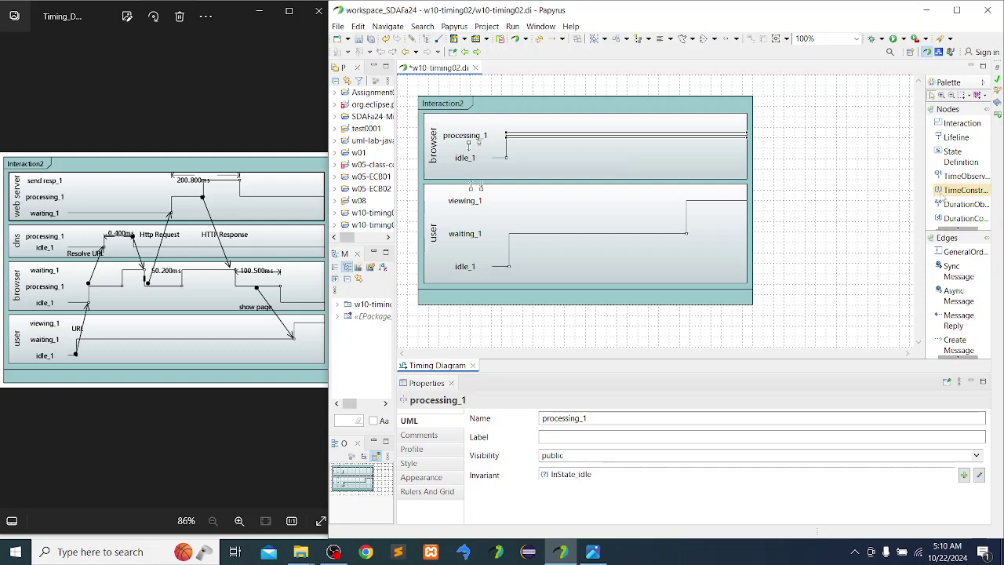
- Add a third state definition named waiting to the browser lifeline
click(957, 154)
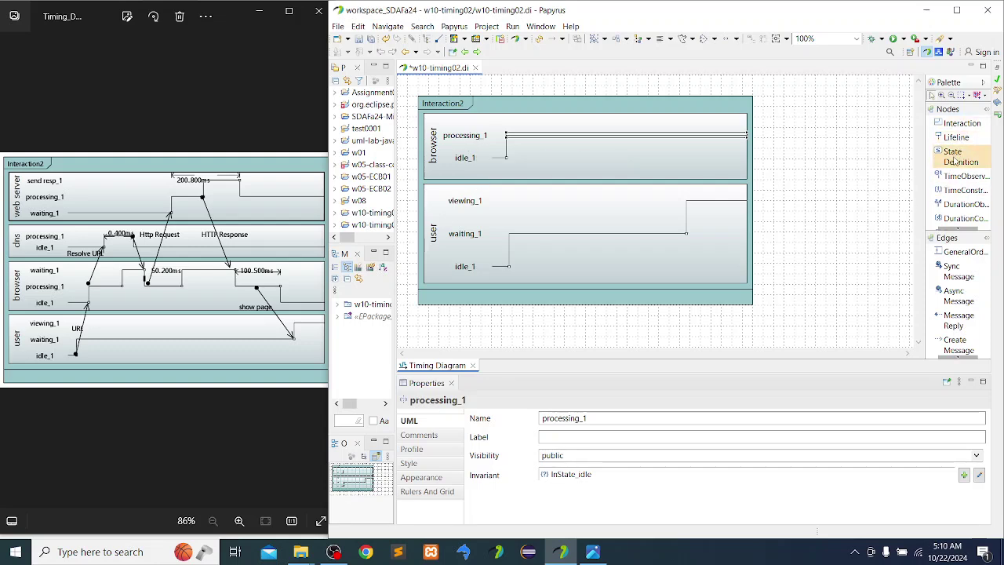
click(474, 126)
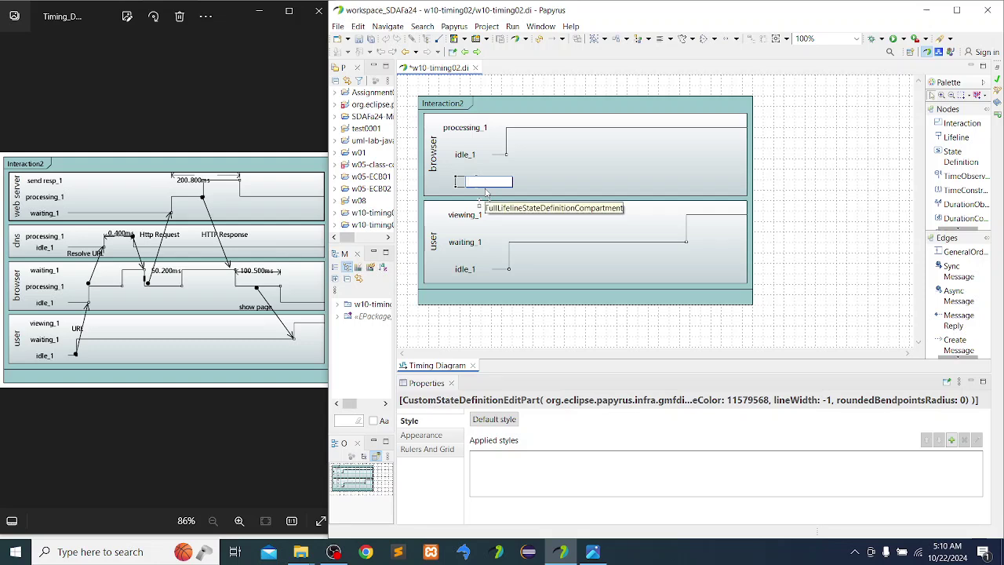
text(wait)
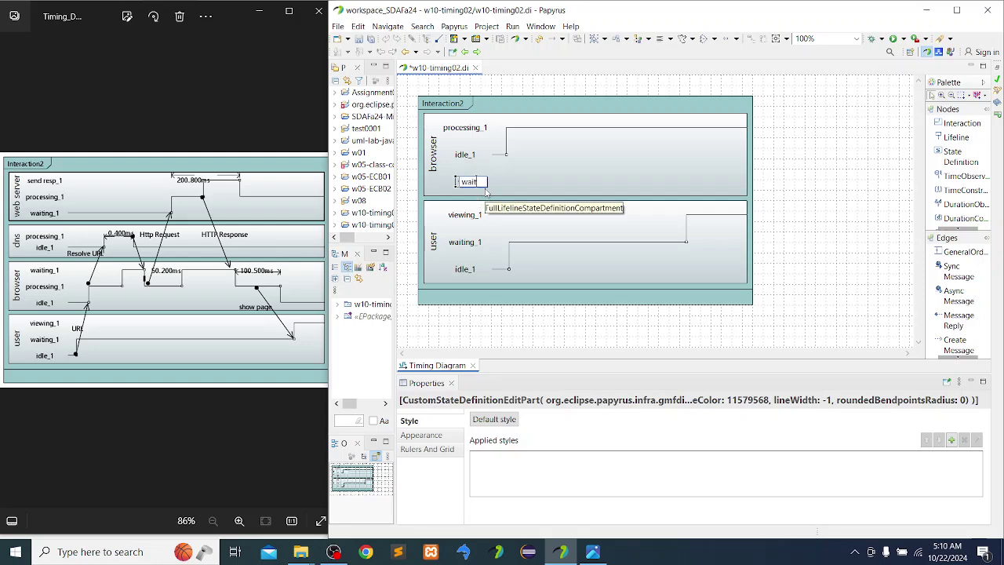
text(ing)
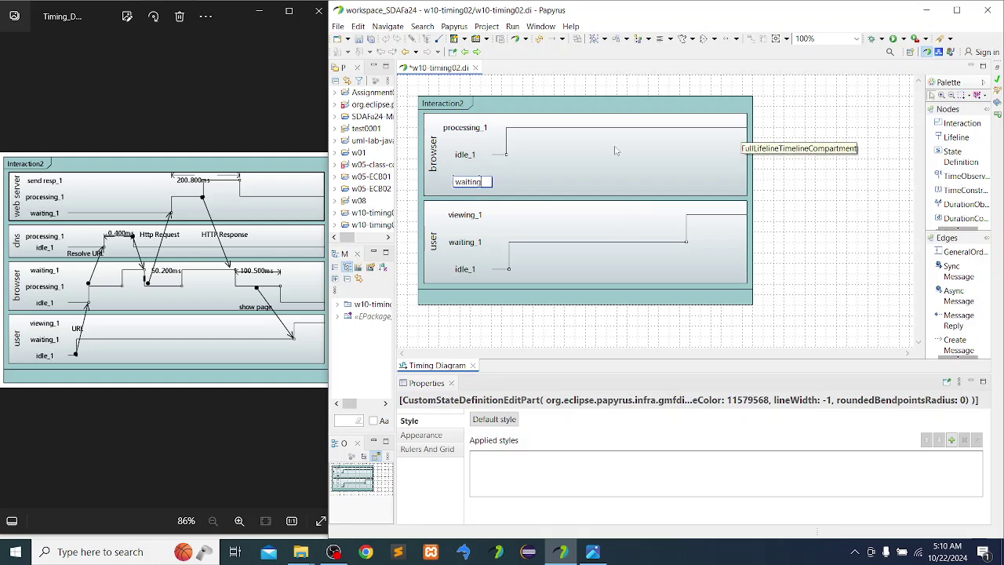
click(538, 191)
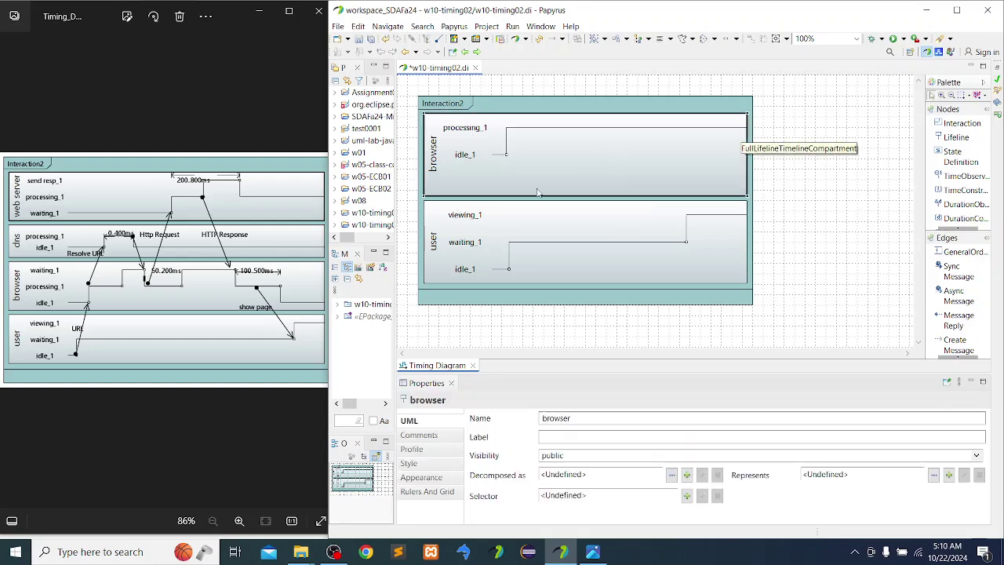
- Place waiting above processing in the browser lifeline, and cut the processing segment so that its remainder rises to waiting
click(467, 181)
drag(468, 183, 467, 126)
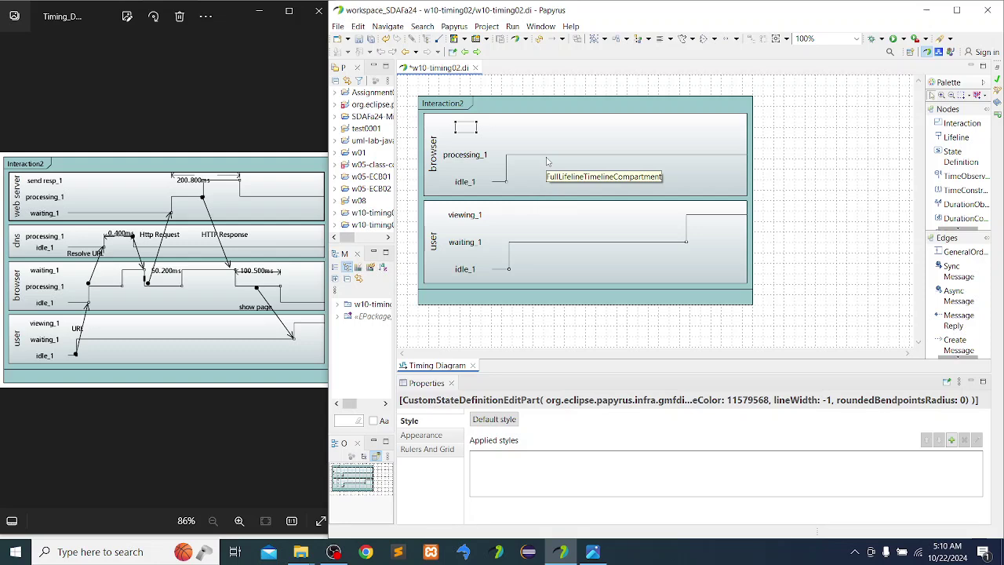
click(549, 156)
click(552, 157)
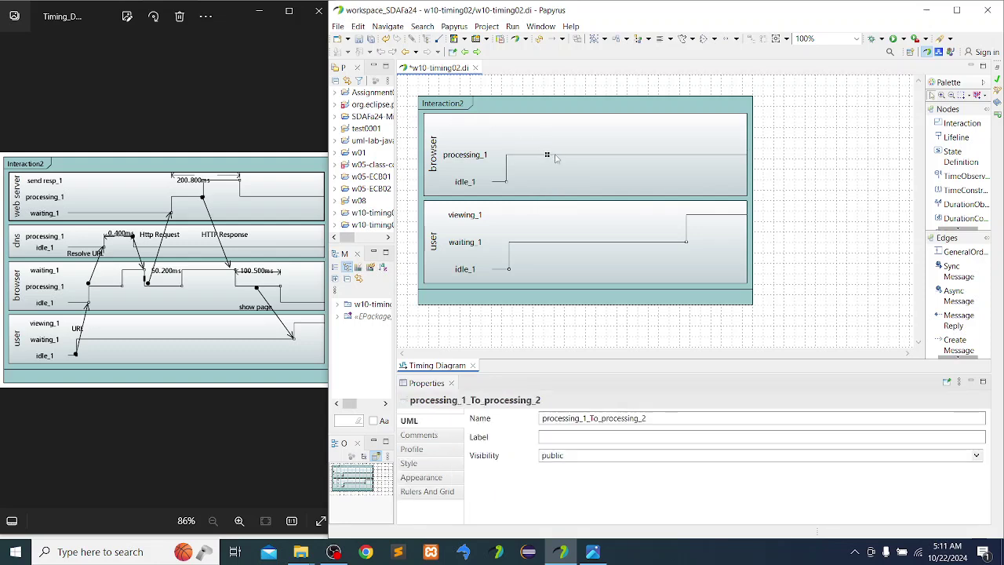
drag(560, 156, 566, 132)
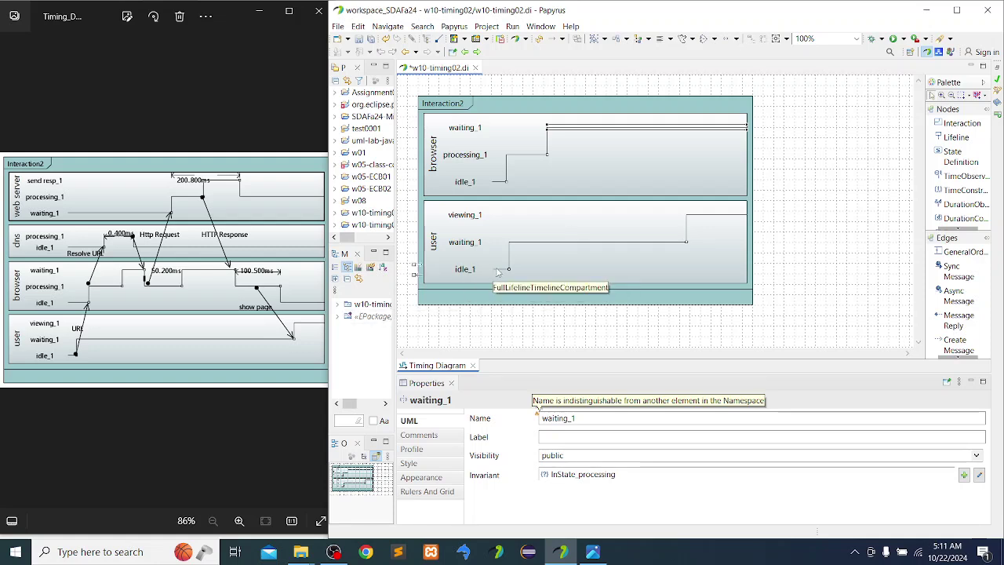
- Draw an unnamed Found Message from the end of the user's idle state to the end of the browser's idle state
drag(508, 271, 510, 273)
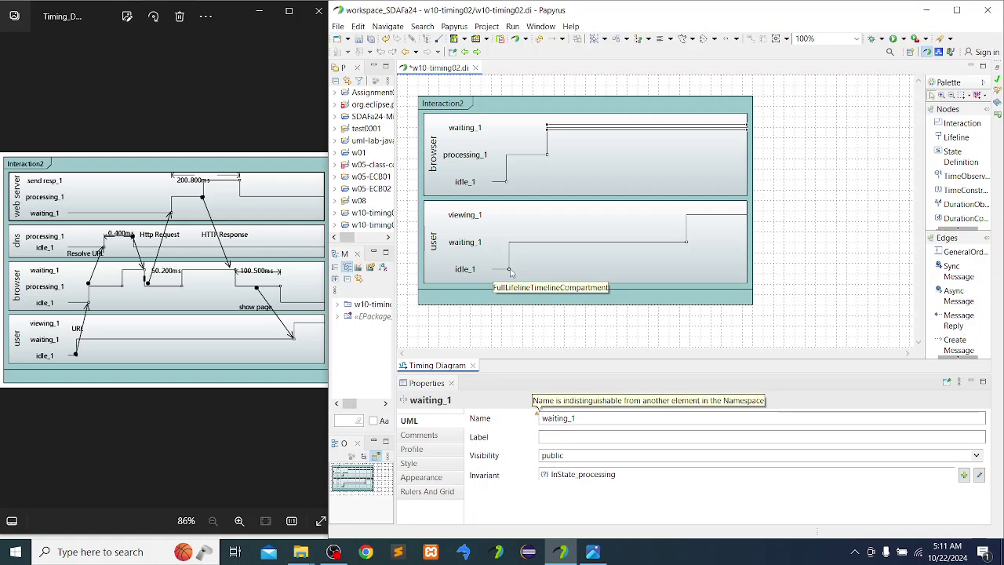
click(511, 272)
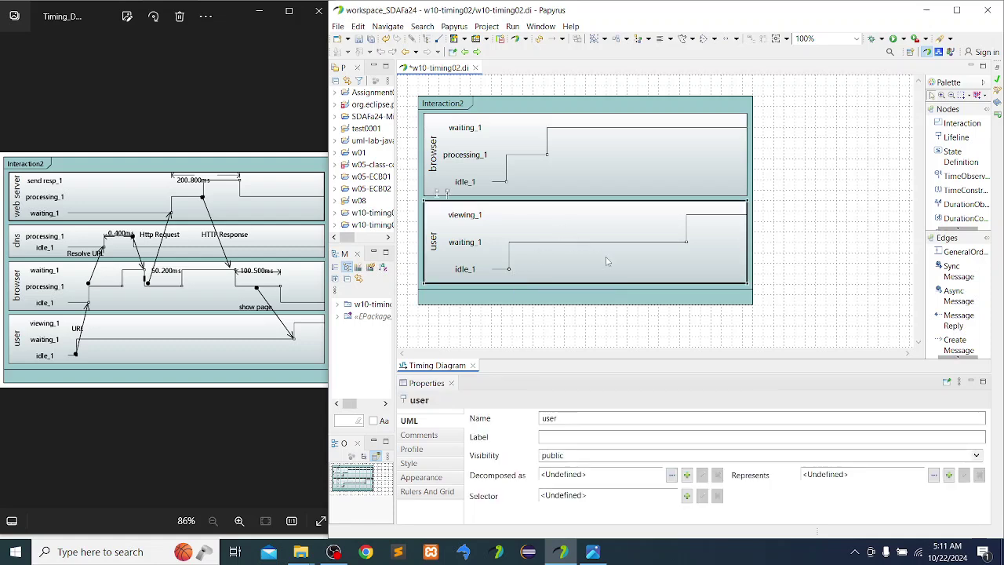
scroll(957, 345, down, 3)
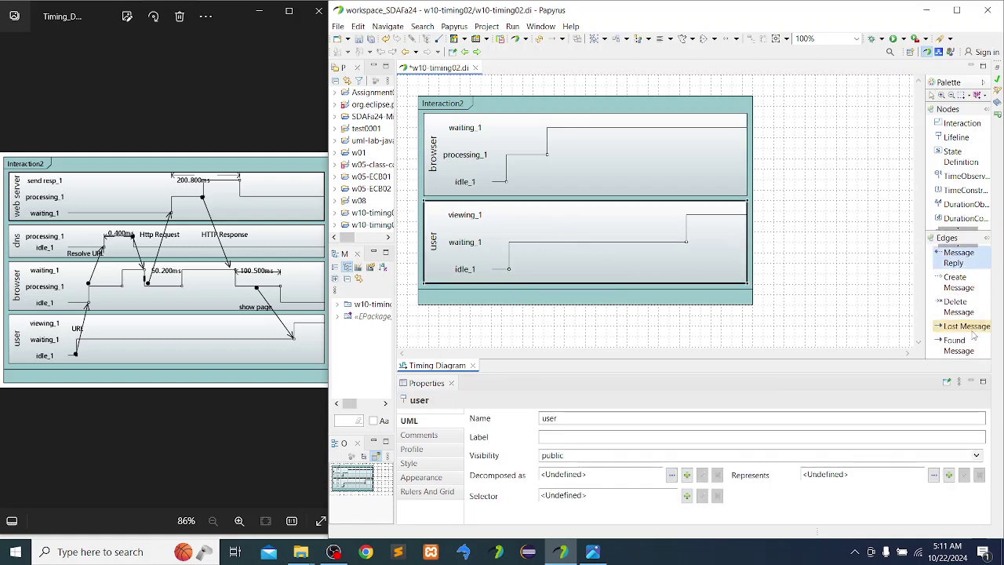
click(953, 357)
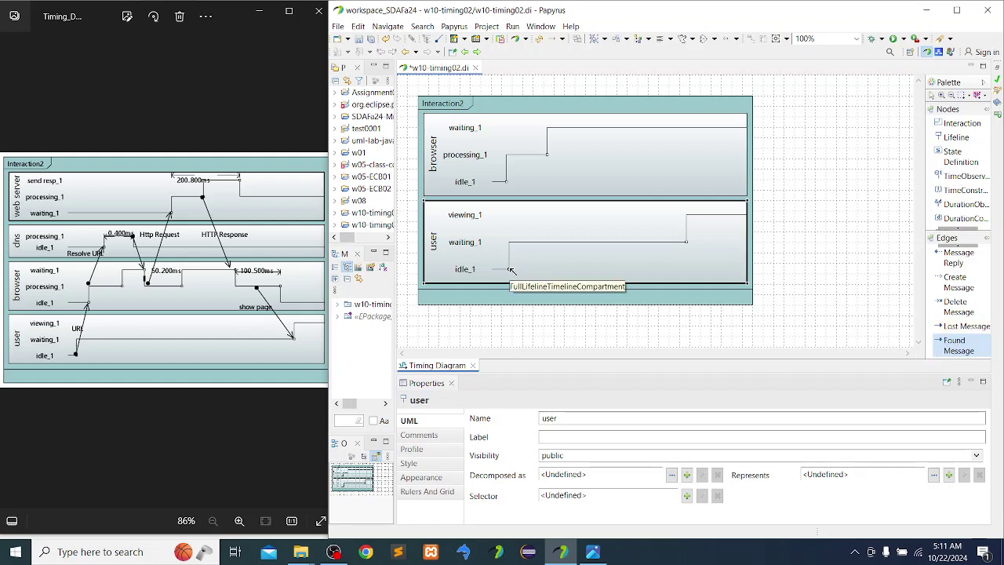
drag(510, 271, 507, 188)
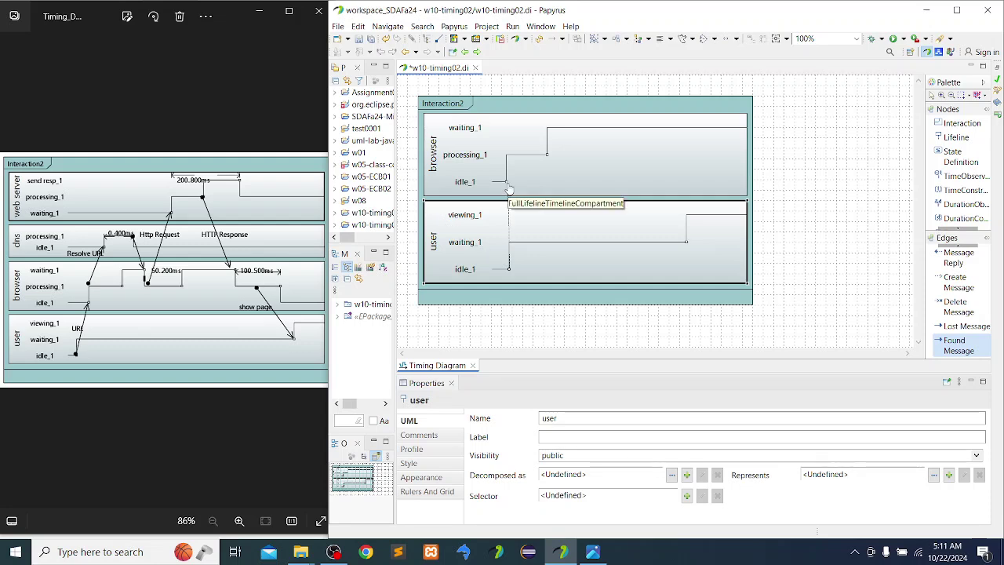
drag(509, 187, 507, 183)
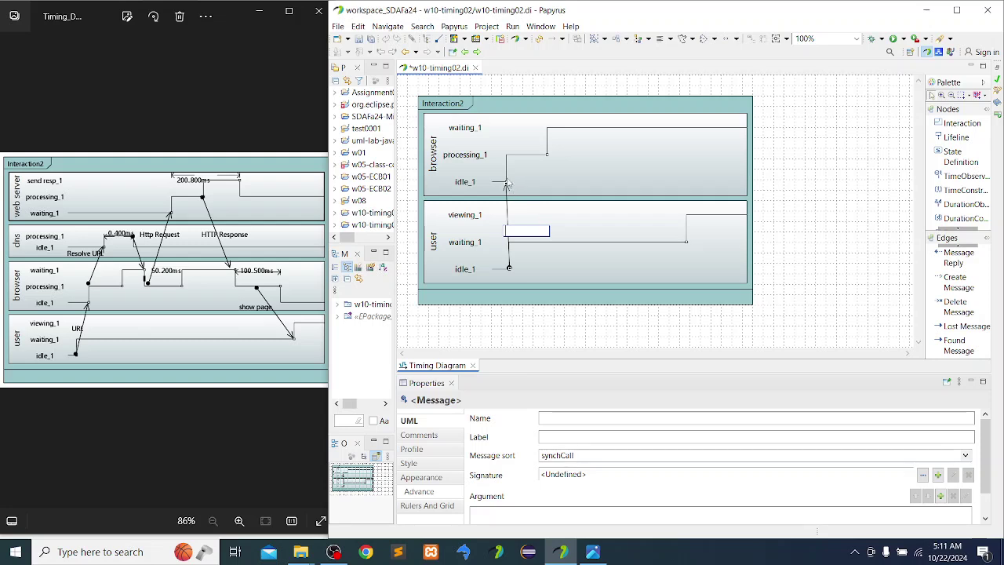
click(522, 156)
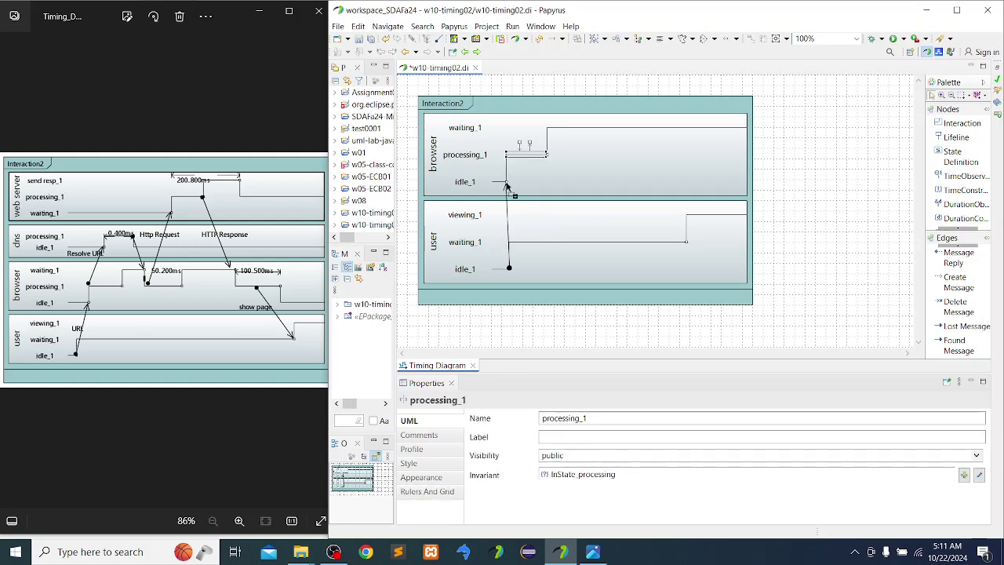
- Try to shift the user's waiting segment so that the change from idle to waiting happens earlier
click(500, 183)
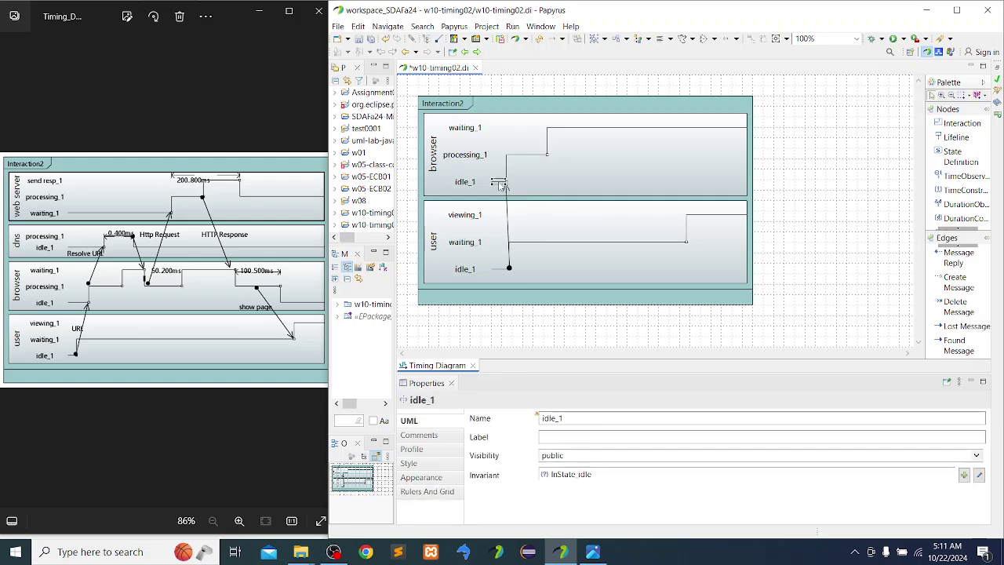
click(512, 270)
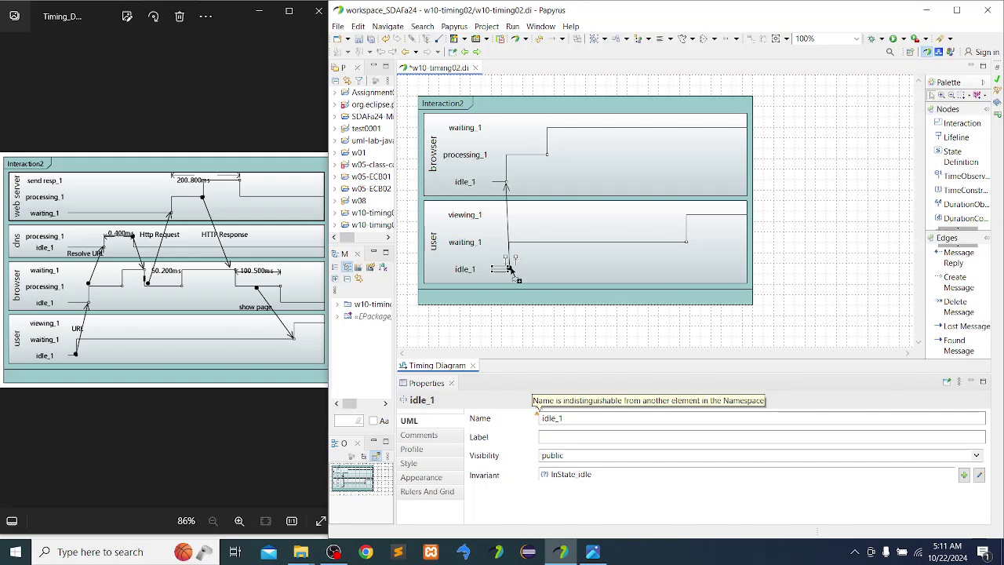
click(509, 269)
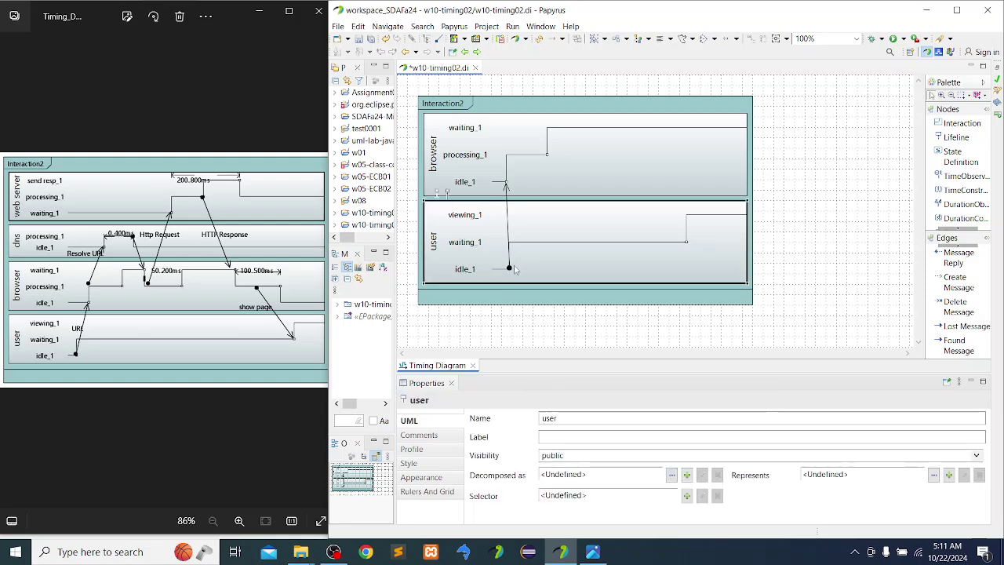
click(510, 270)
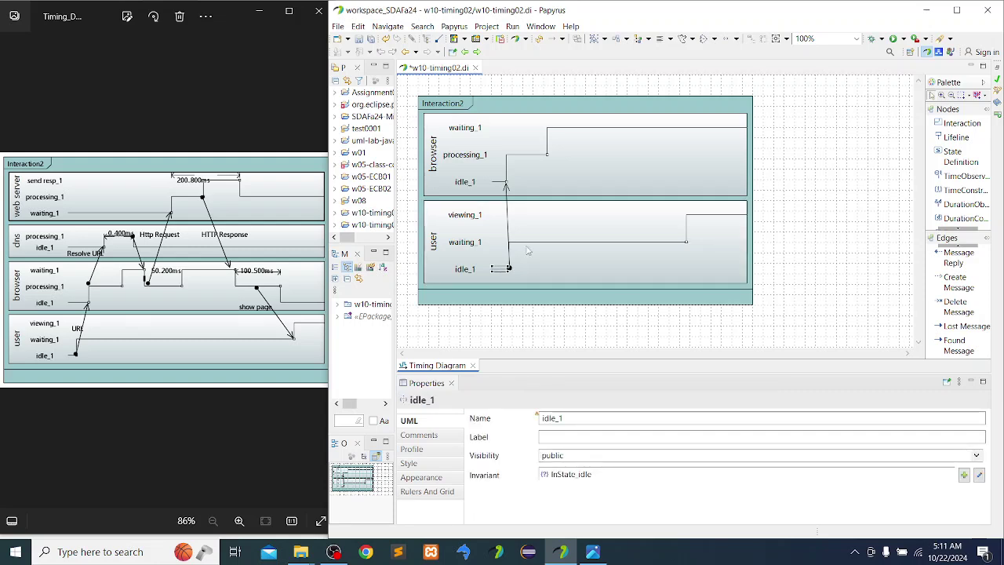
click(530, 244)
click(529, 243)
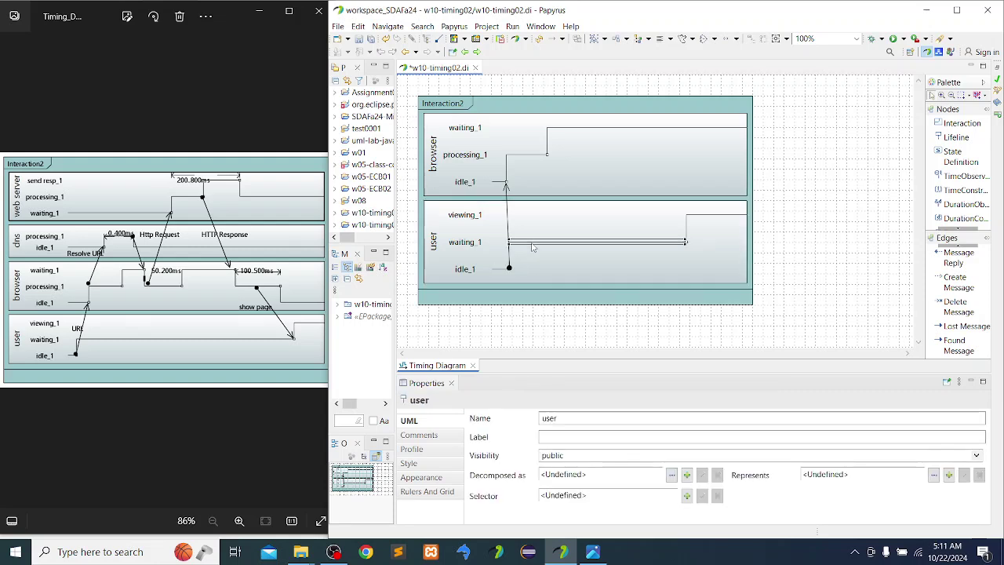
click(503, 271)
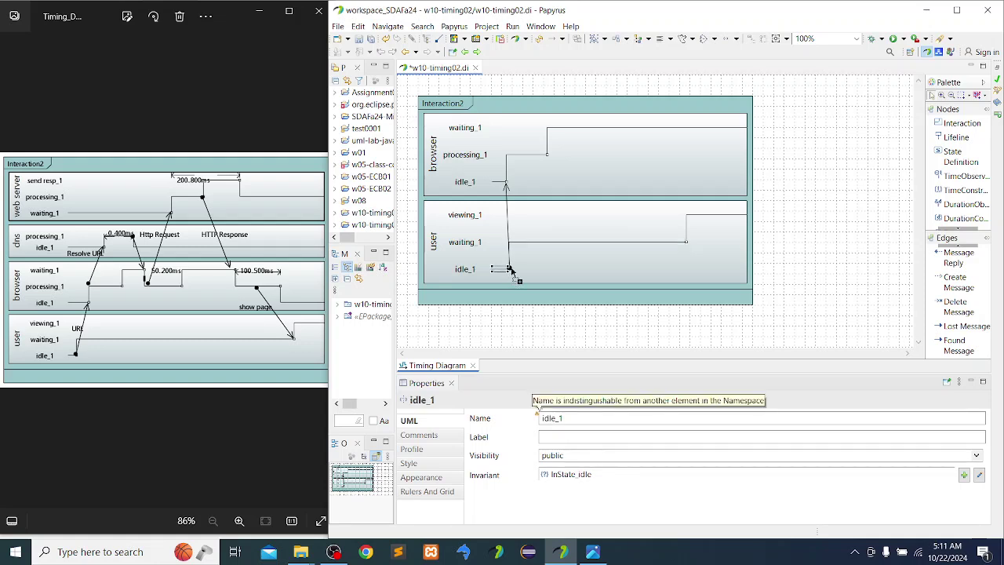
click(518, 243)
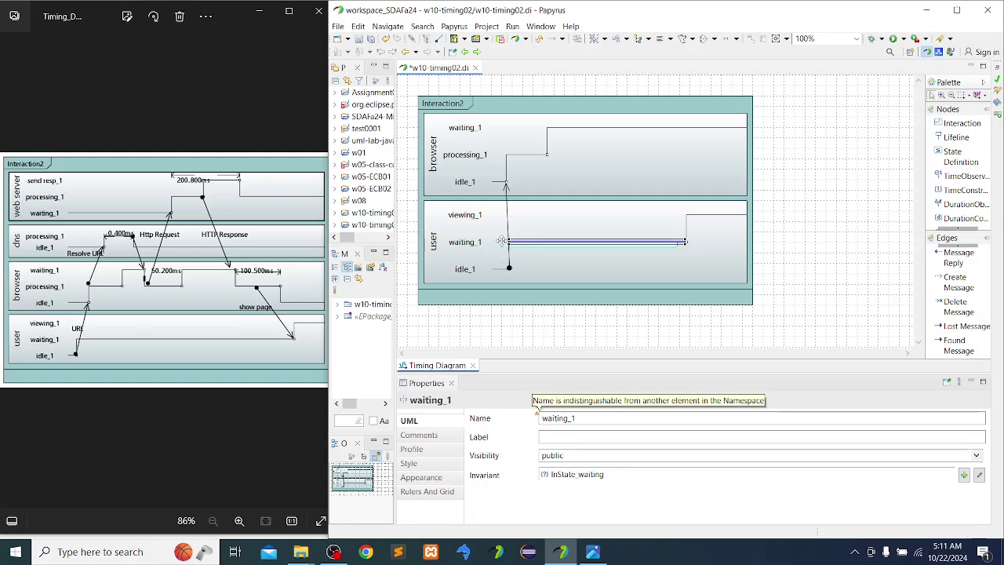
click(504, 270)
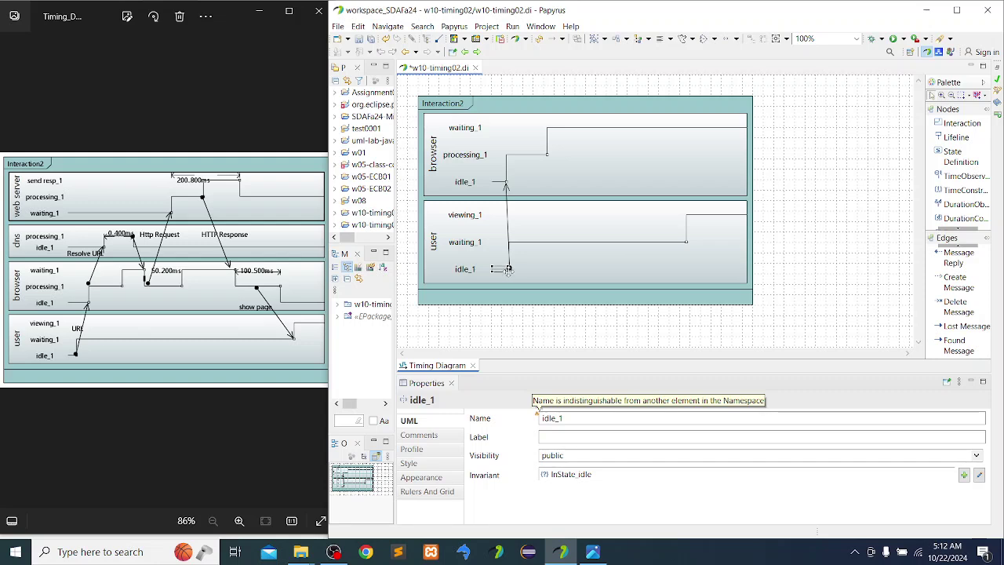
click(510, 270)
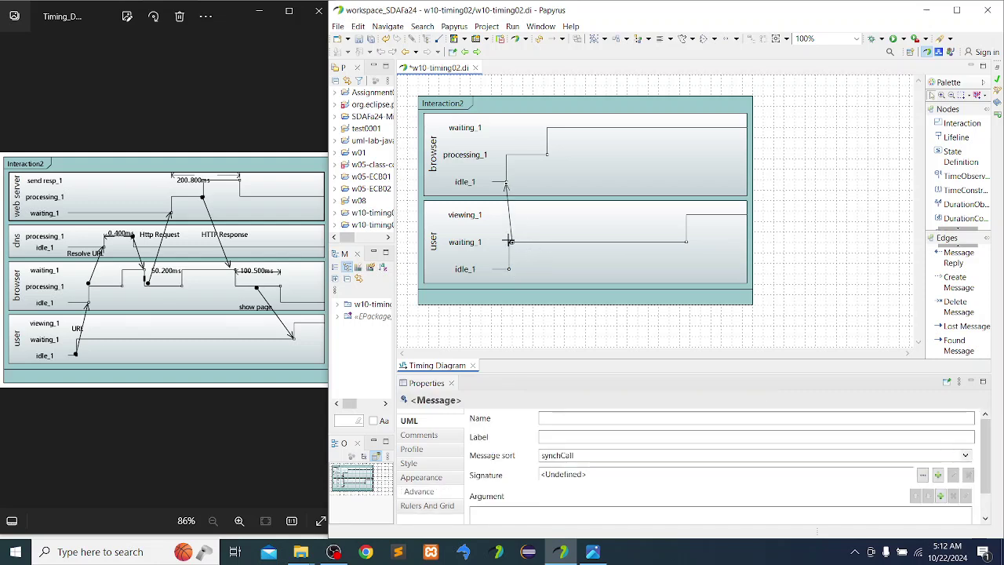
click(506, 269)
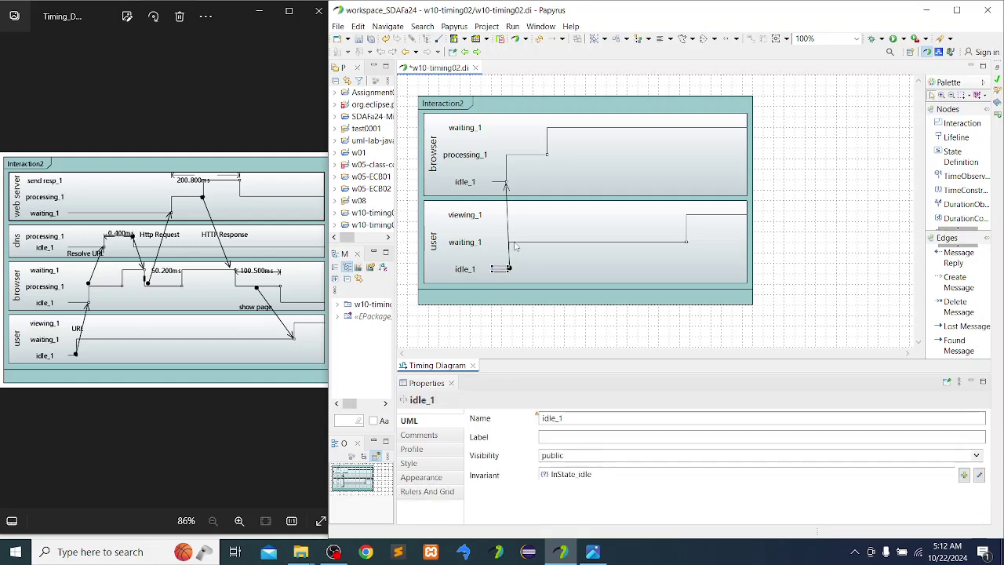
click(514, 243)
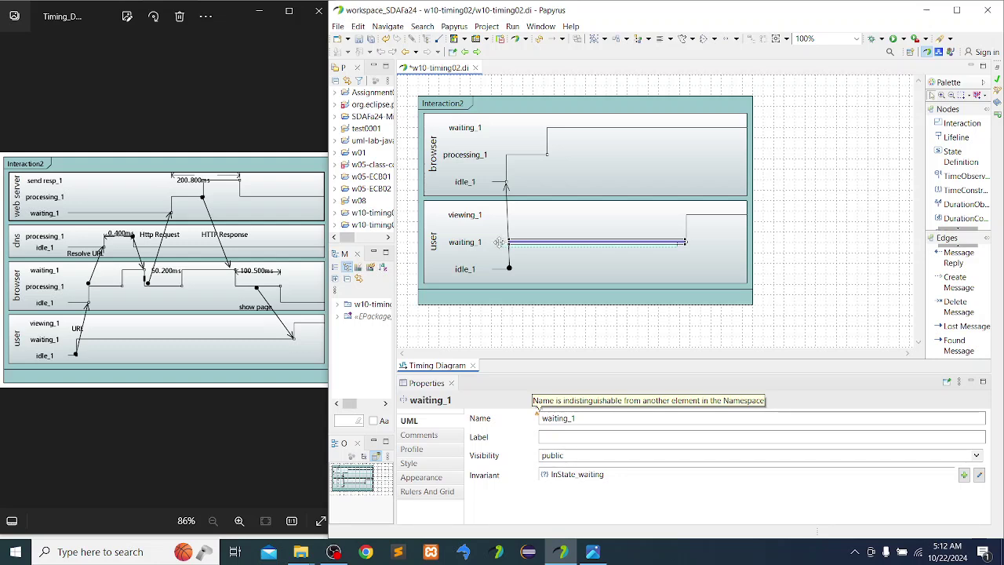
click(503, 270)
click(503, 265)
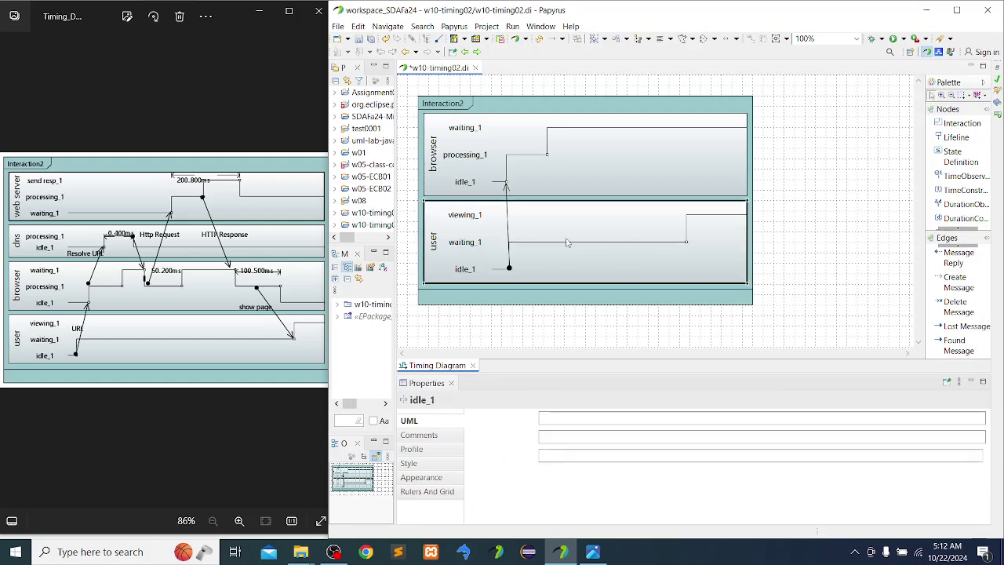
click(508, 269)
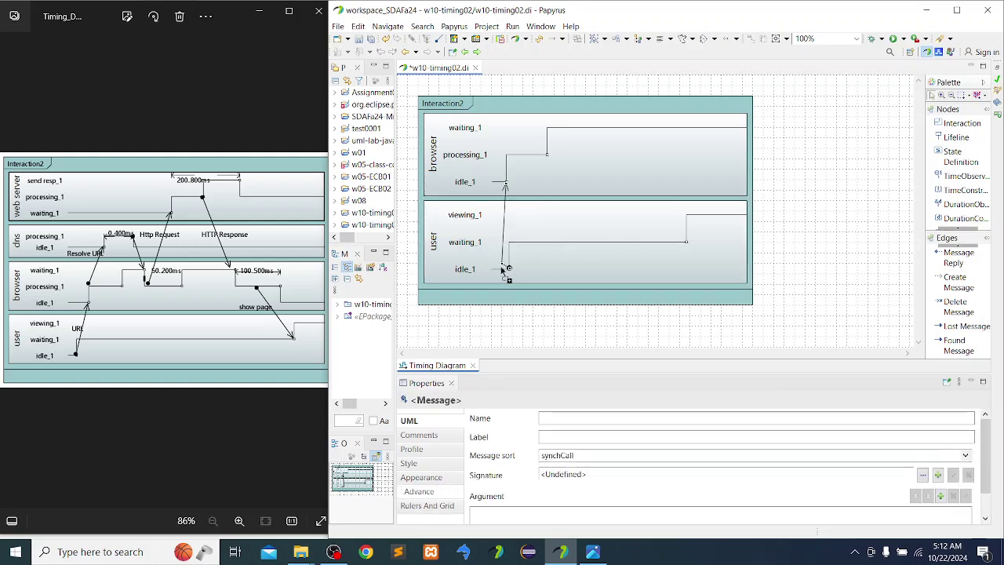
- Shift the browser's change from idle to processing slightly later than the user's change from idle to waiting, so the connecting message slants forward
click(506, 174)
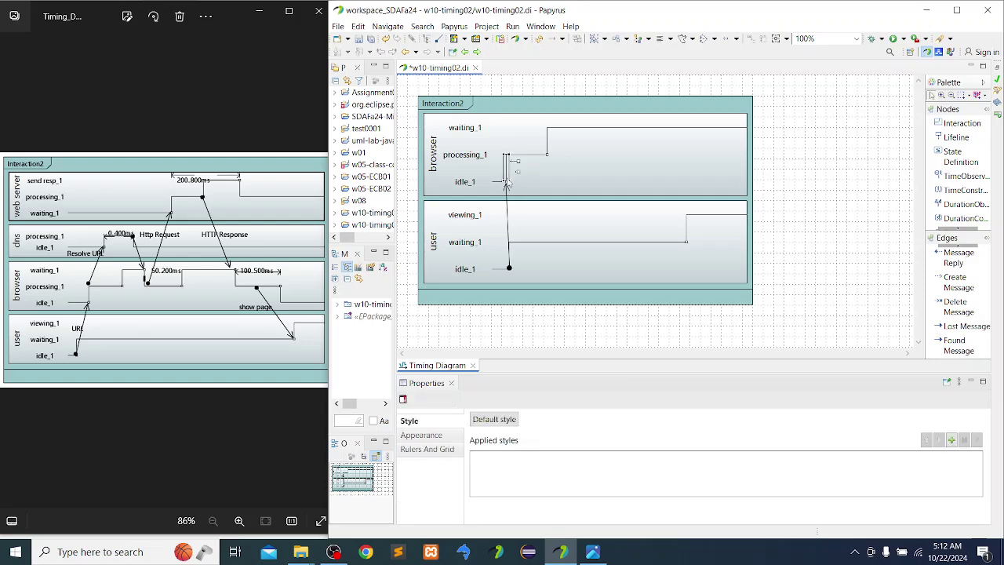
click(527, 156)
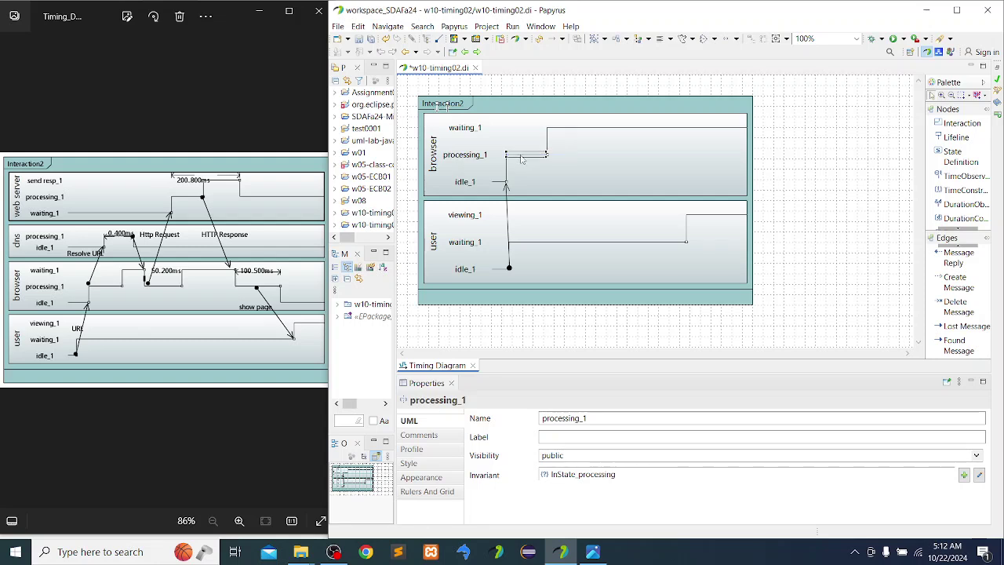
drag(506, 185, 523, 182)
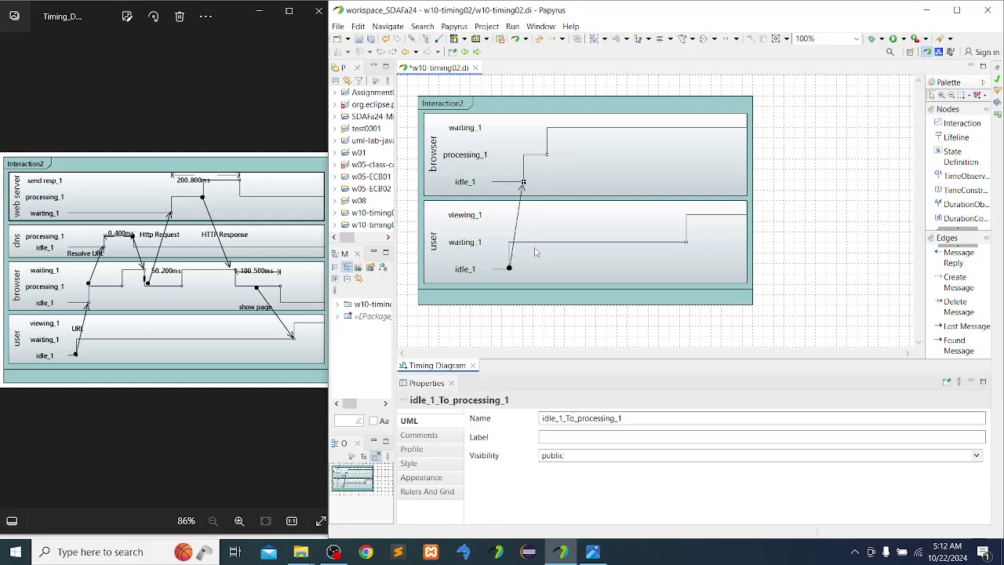
click(538, 195)
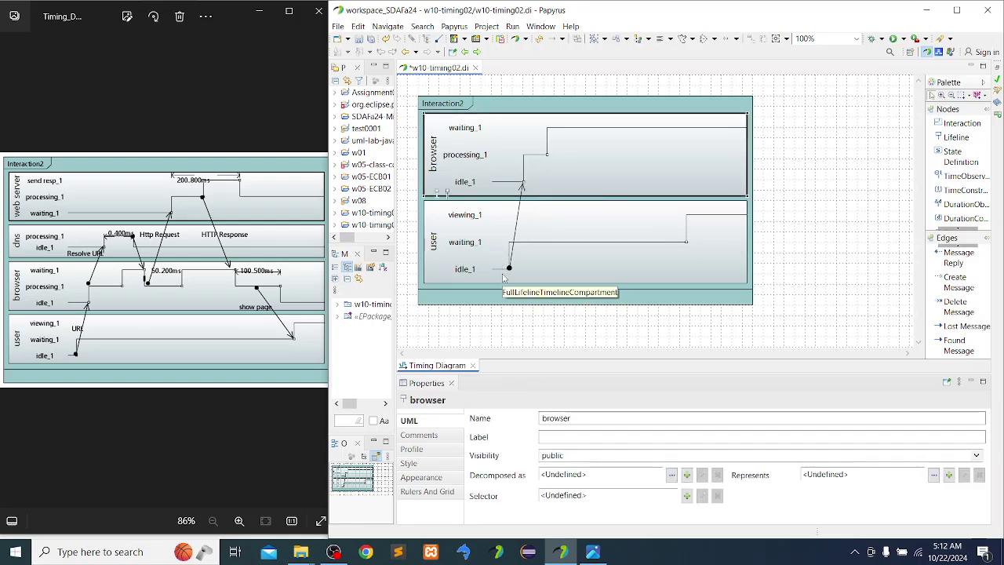
- Name the message from the user's idle state to the browser's idle state URL
click(518, 227)
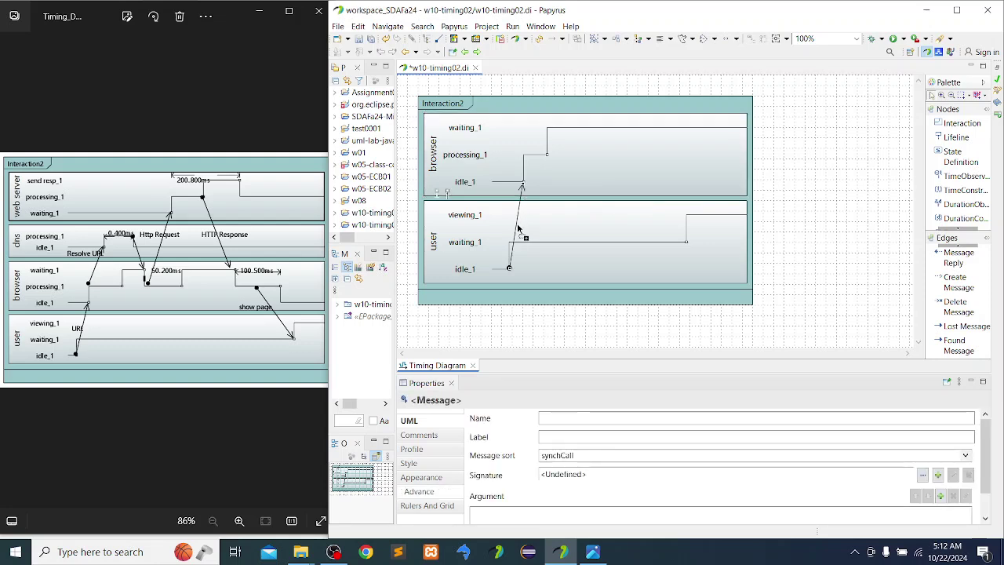
click(540, 163)
click(520, 210)
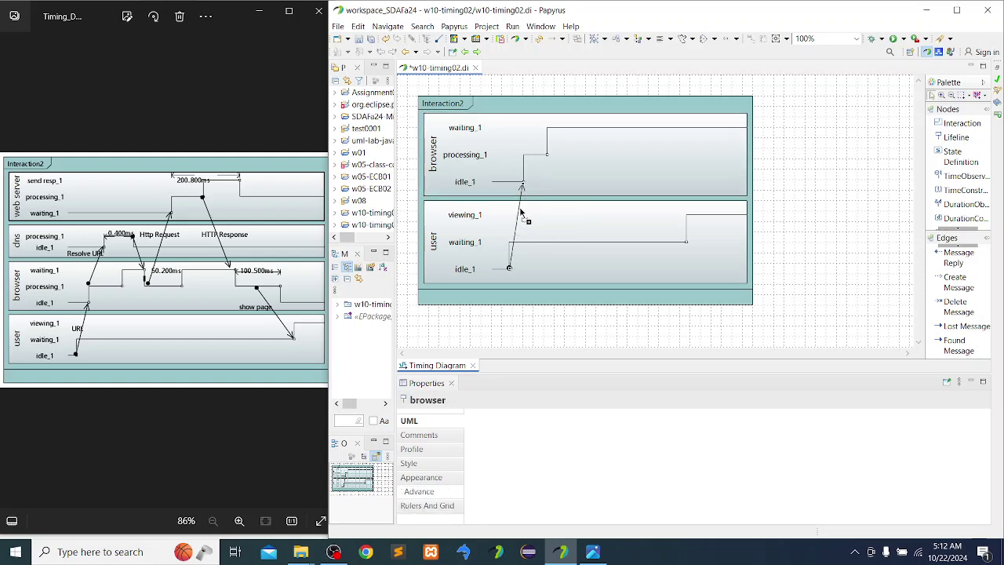
click(518, 217)
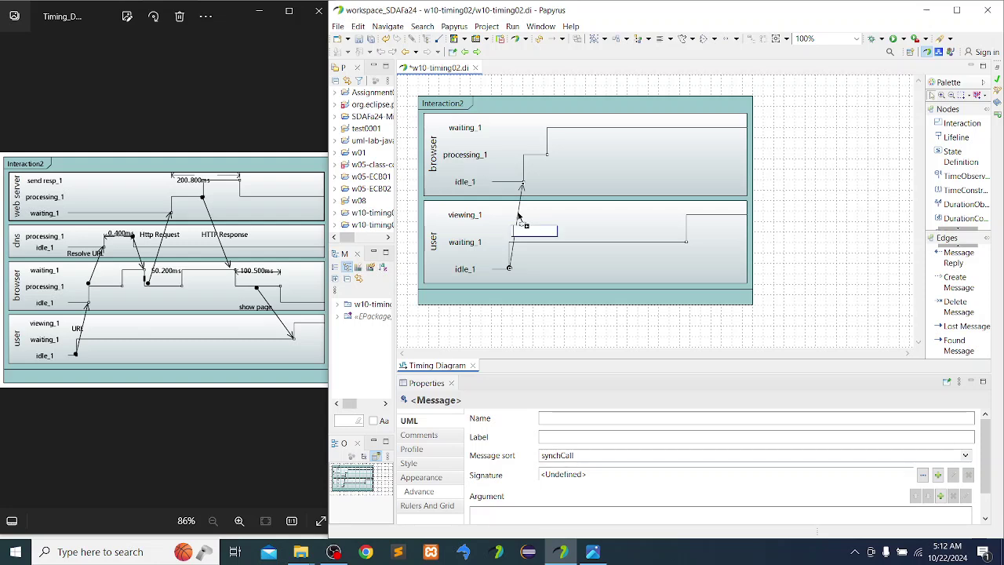
text(URL)
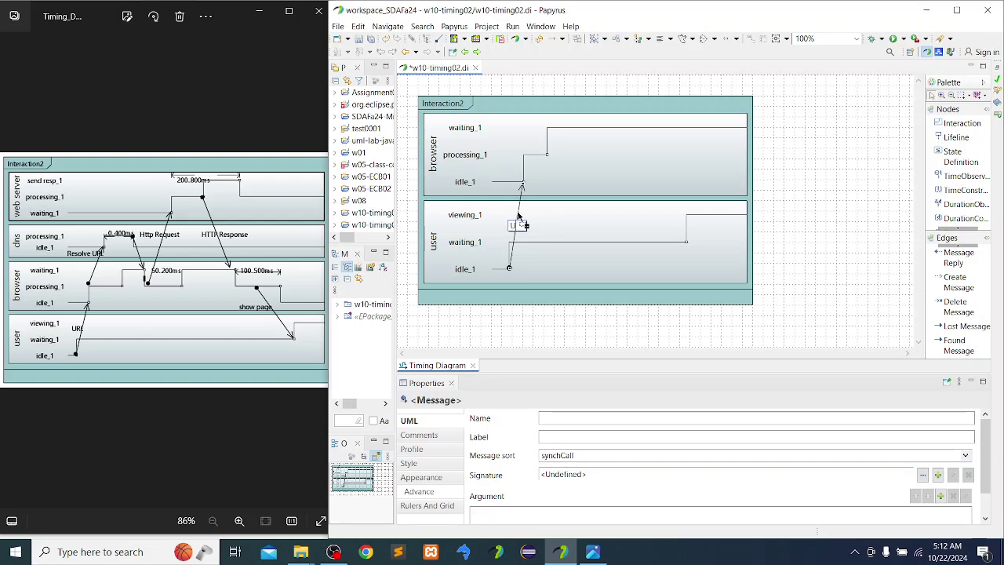
key(Return)
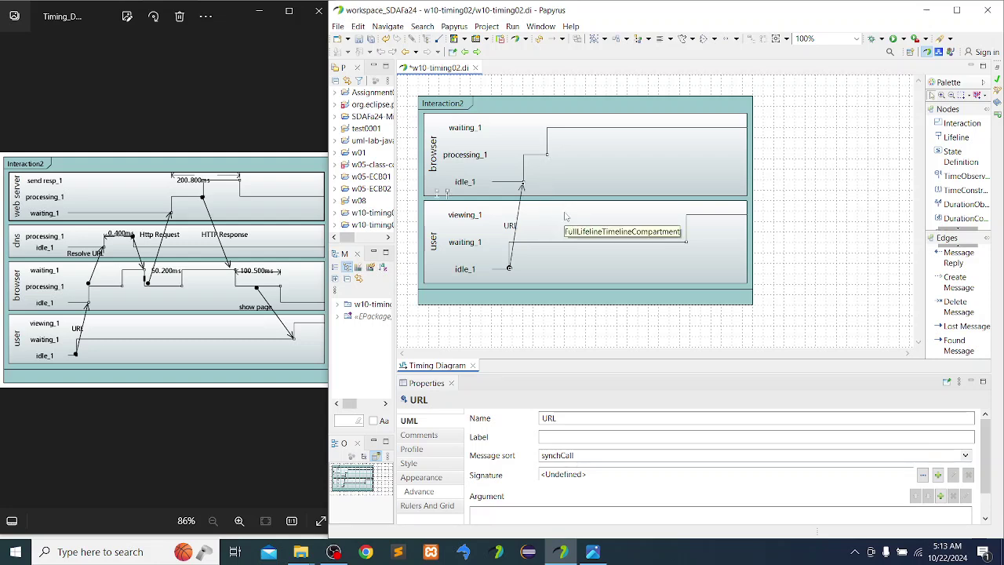
- Cut the browser's waiting segment and lower its remainder to processing, and cut that segment in turn to raise its remainder to waiting
click(596, 132)
double_click(596, 132)
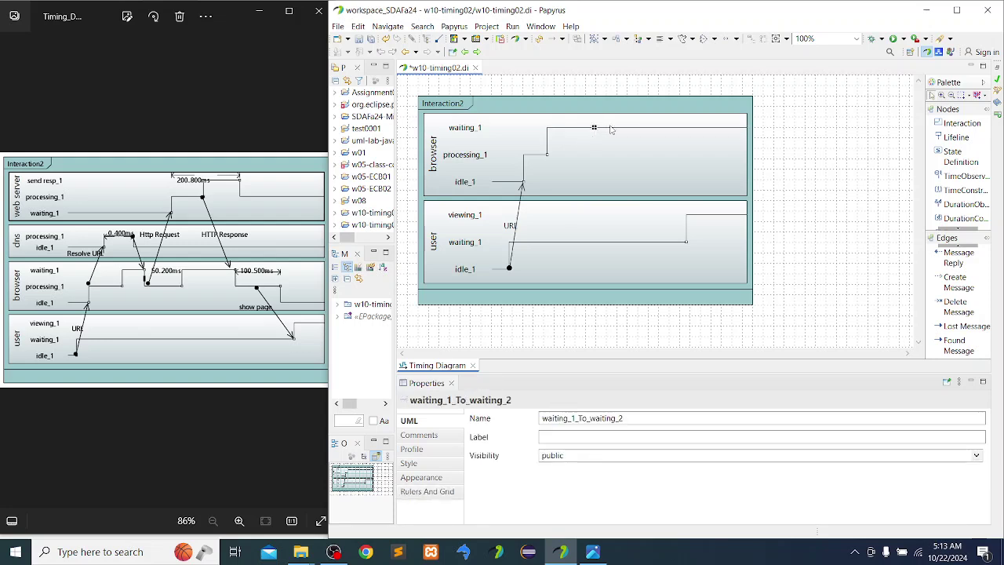
drag(612, 131, 610, 154)
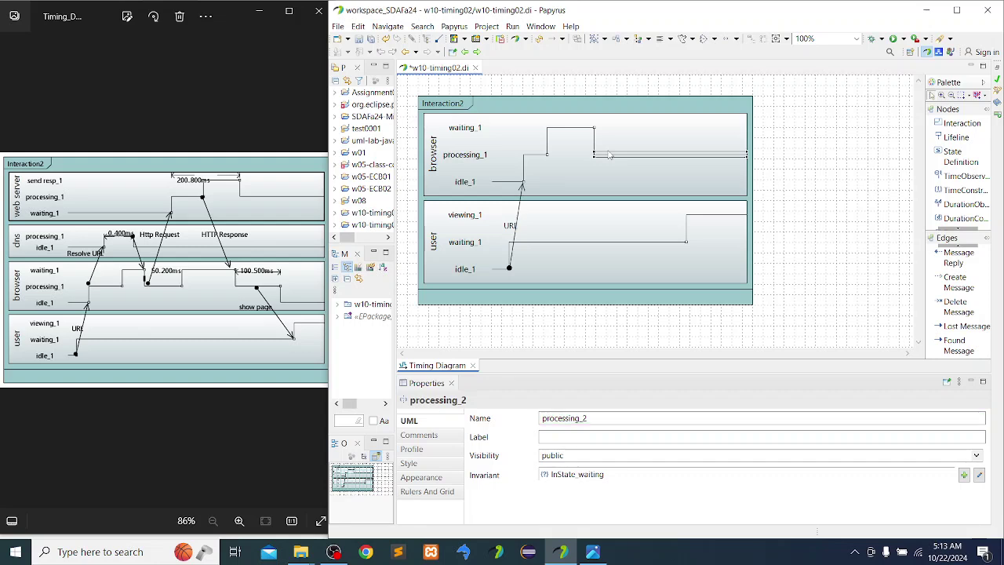
double_click(648, 155)
drag(662, 157, 660, 136)
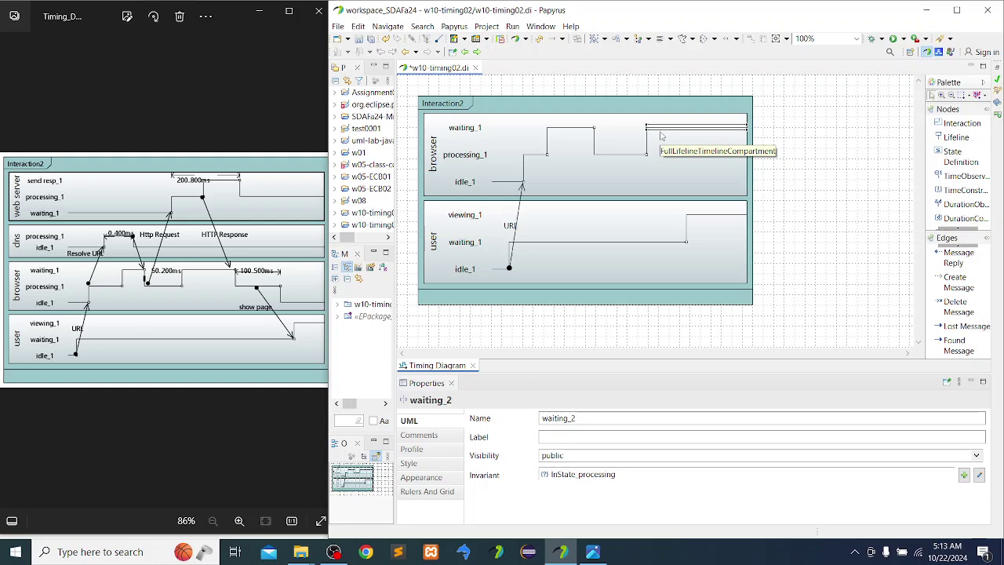
- Cut the browser's second waiting segment, lower its remainder to processing, and shift this change slightly earlier
click(708, 129)
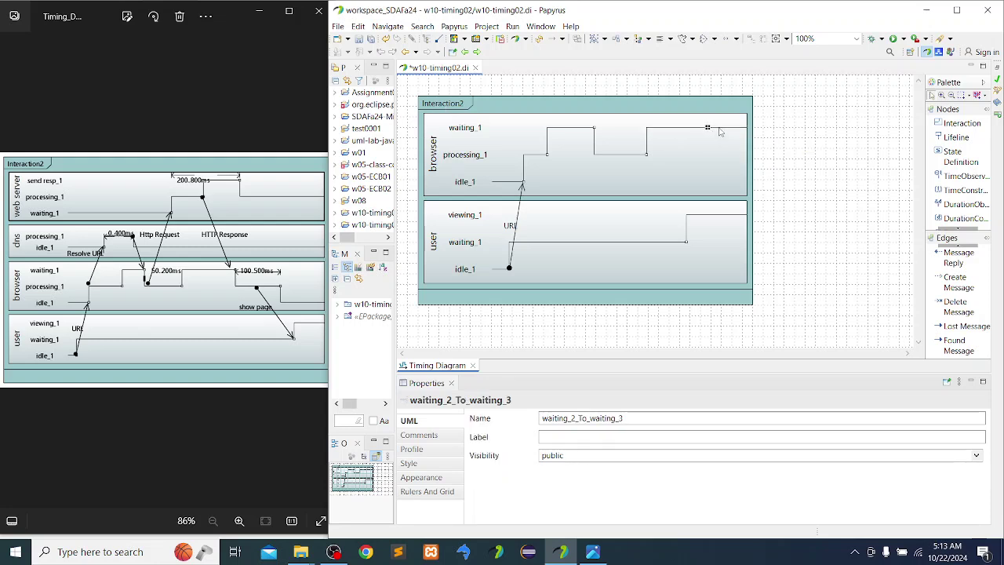
drag(719, 132, 720, 158)
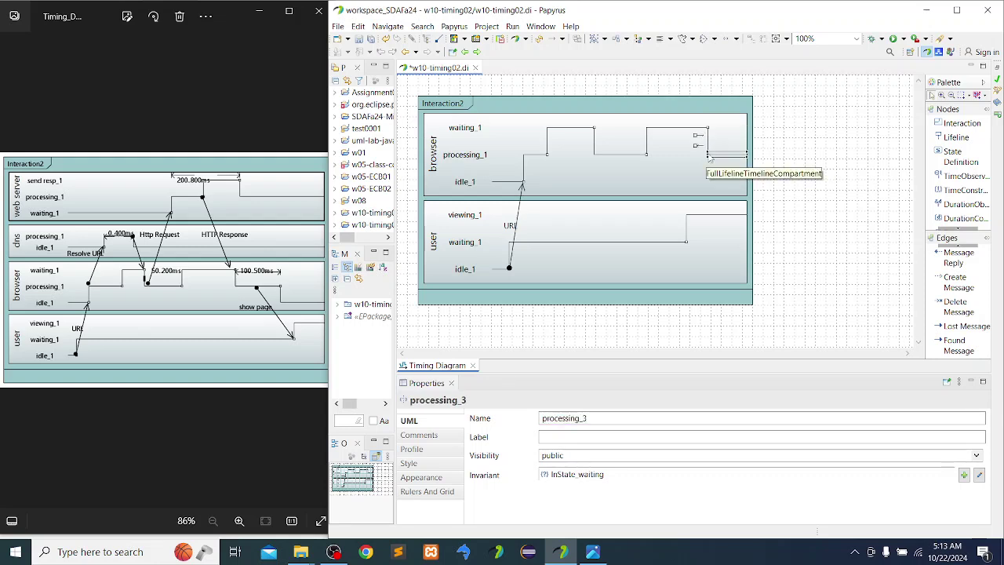
click(707, 134)
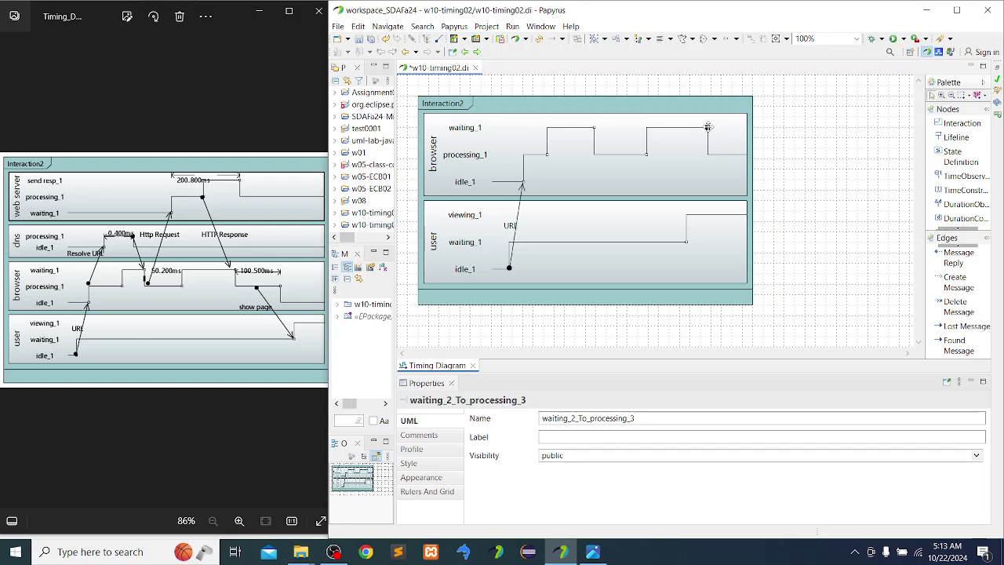
drag(693, 127, 690, 128)
click(743, 148)
click(755, 154)
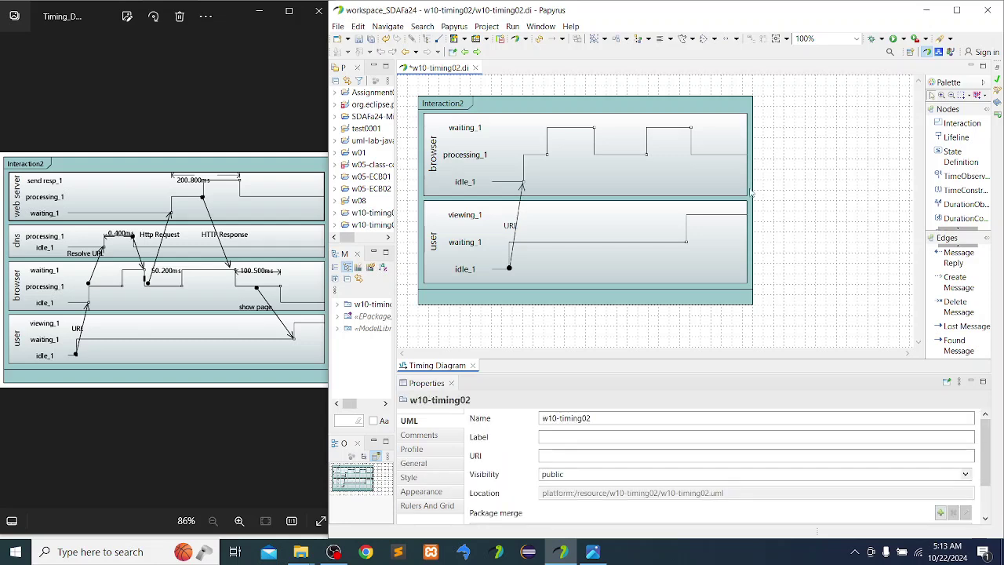
- Widen the Interaction2 frame, and cut the browser's last processing segment so that its remainder drops to idle
click(751, 194)
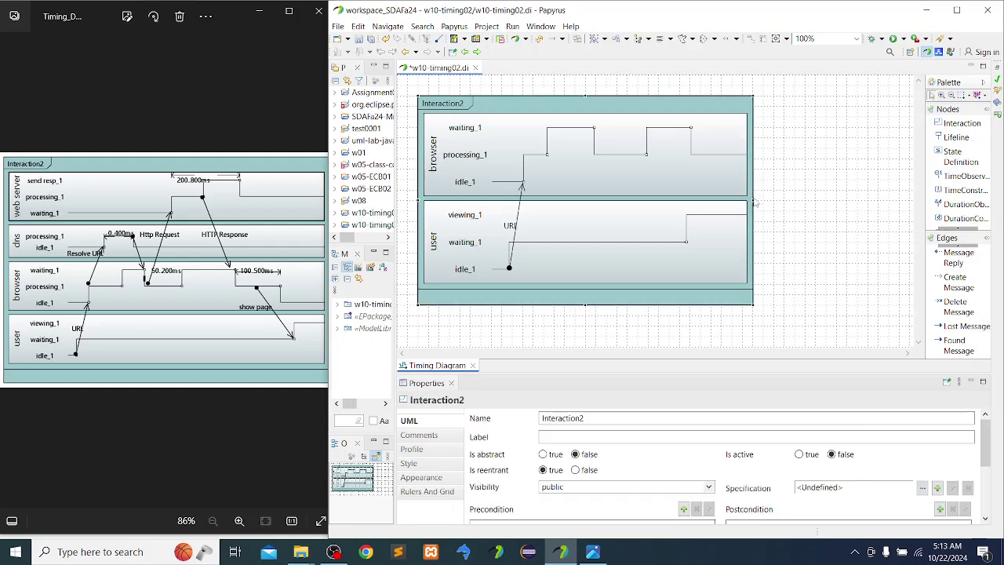
drag(752, 199, 785, 200)
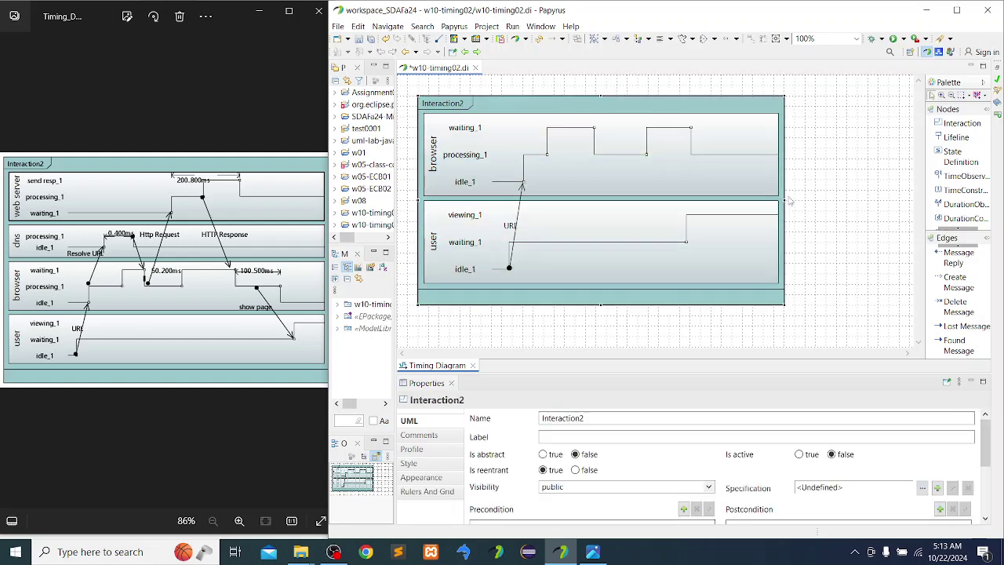
double_click(740, 155)
drag(749, 155, 750, 182)
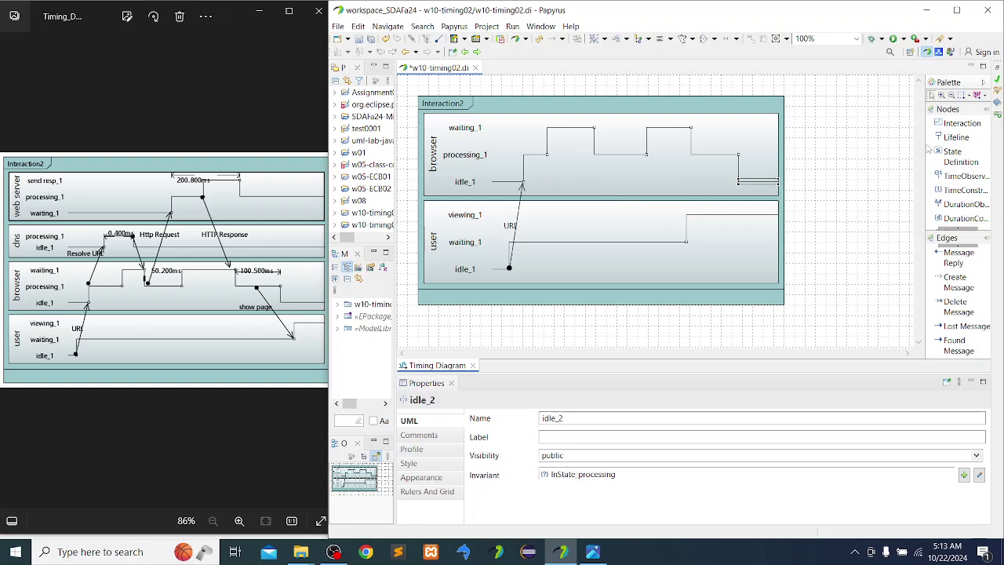
- Add a full-shape lifeline named dns above the browser lifeline in Interaction2
click(957, 137)
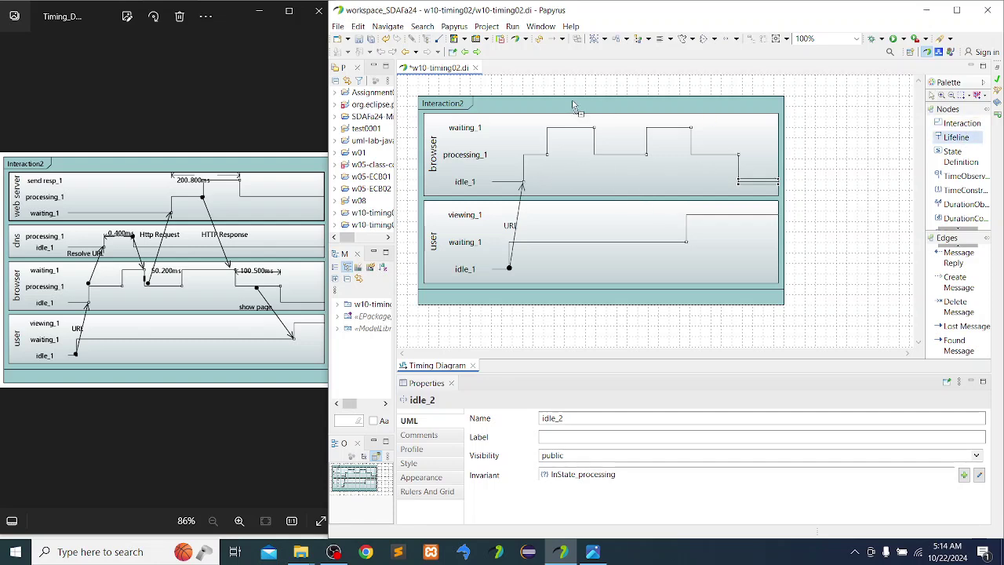
click(514, 116)
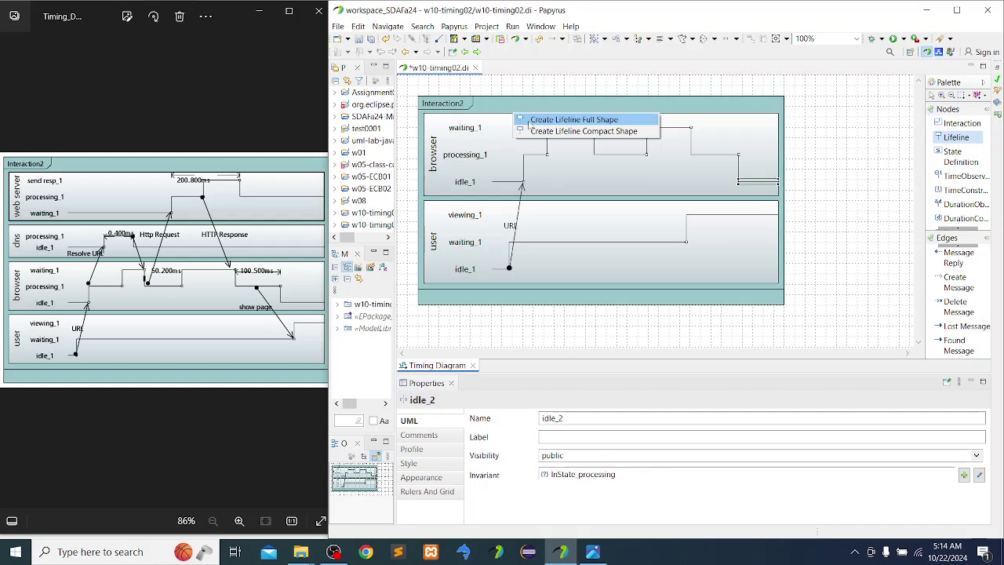
click(531, 122)
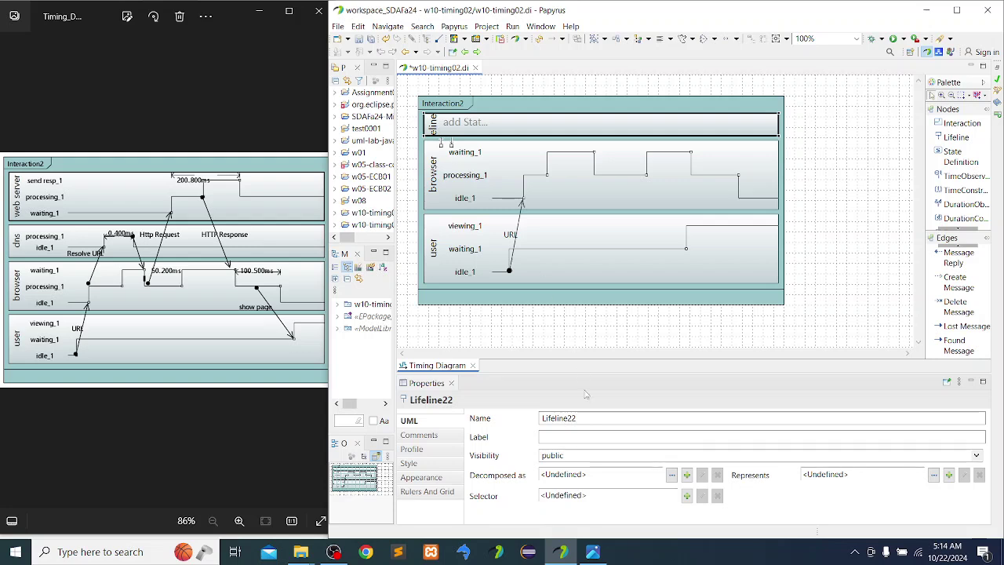
double_click(586, 417)
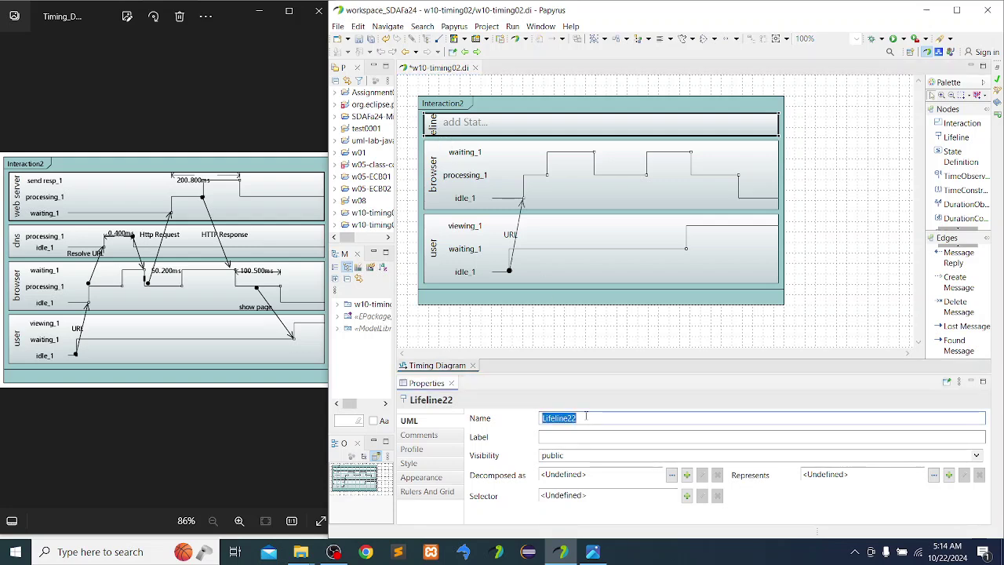
text(dn)
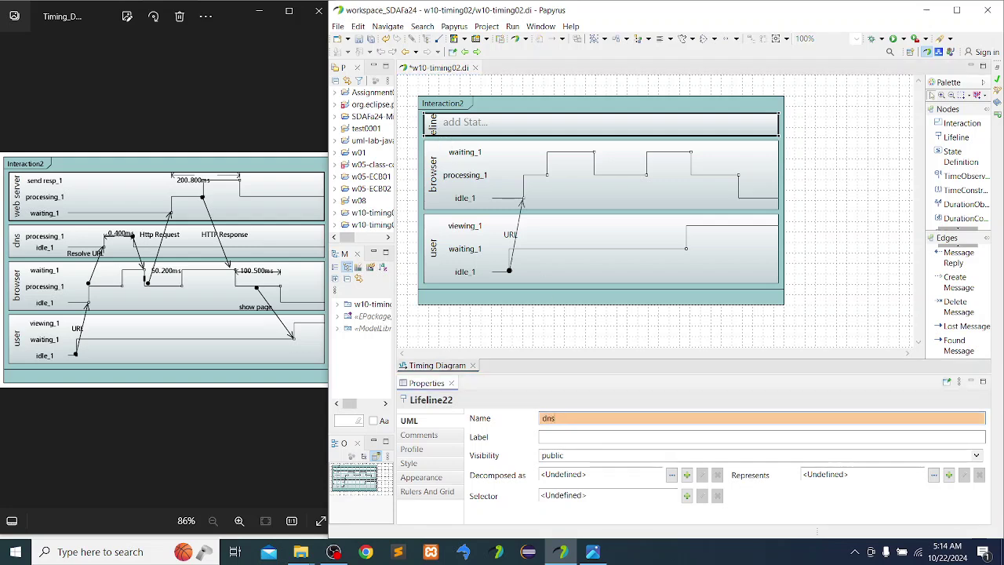
text(s)
key(Return)
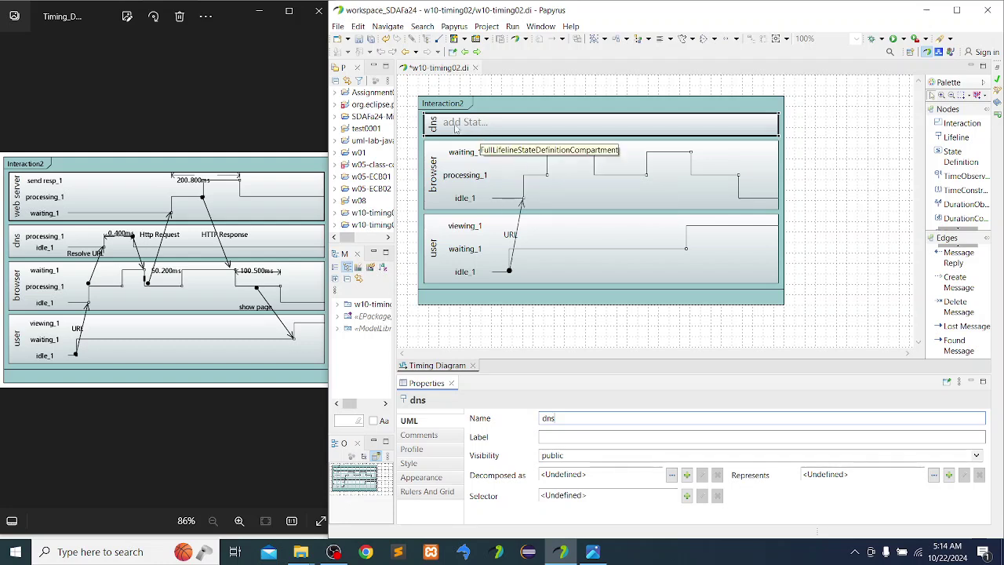
- Add a state definition named idle_1 to the dns lifeline
click(456, 128)
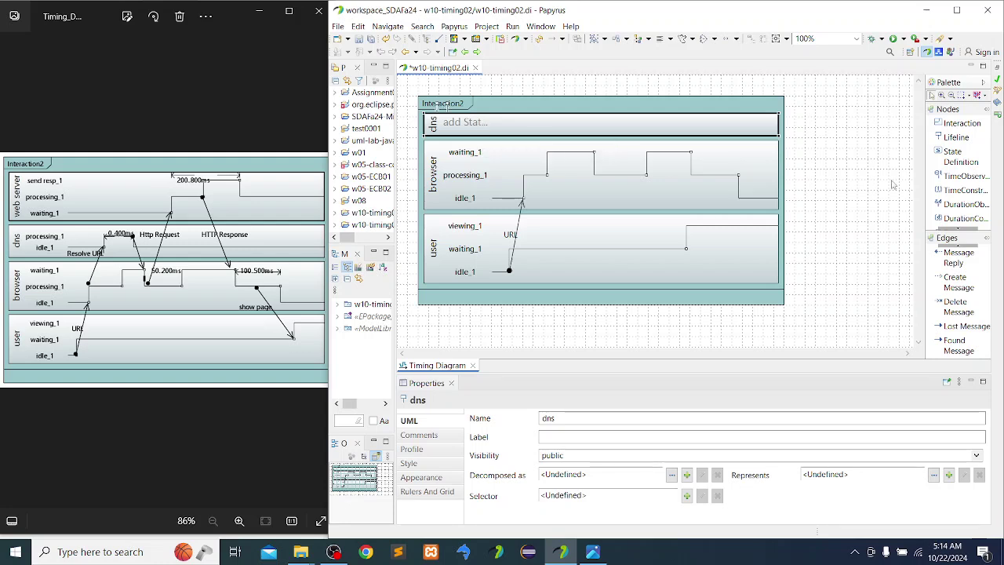
click(957, 156)
click(463, 124)
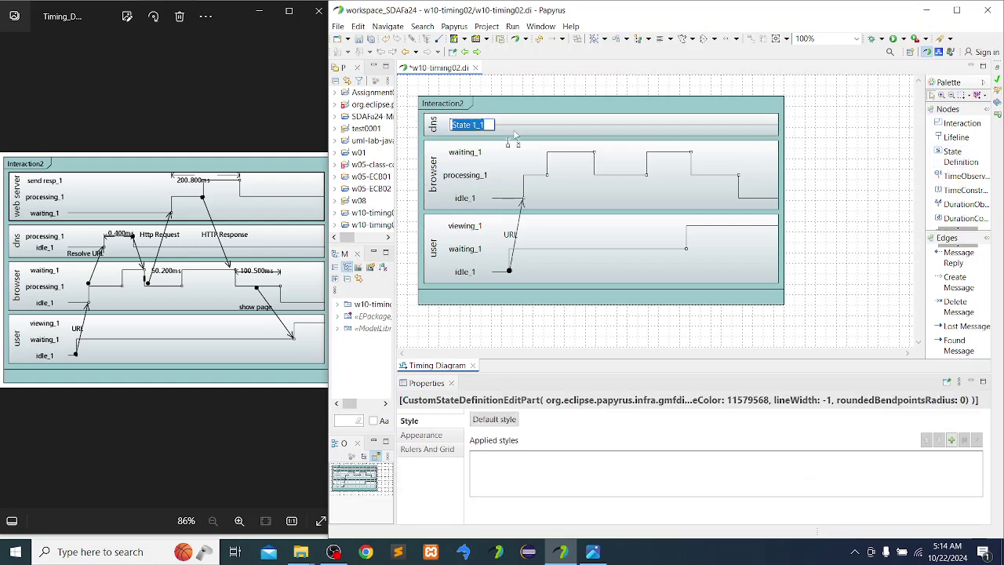
text(idle_1)
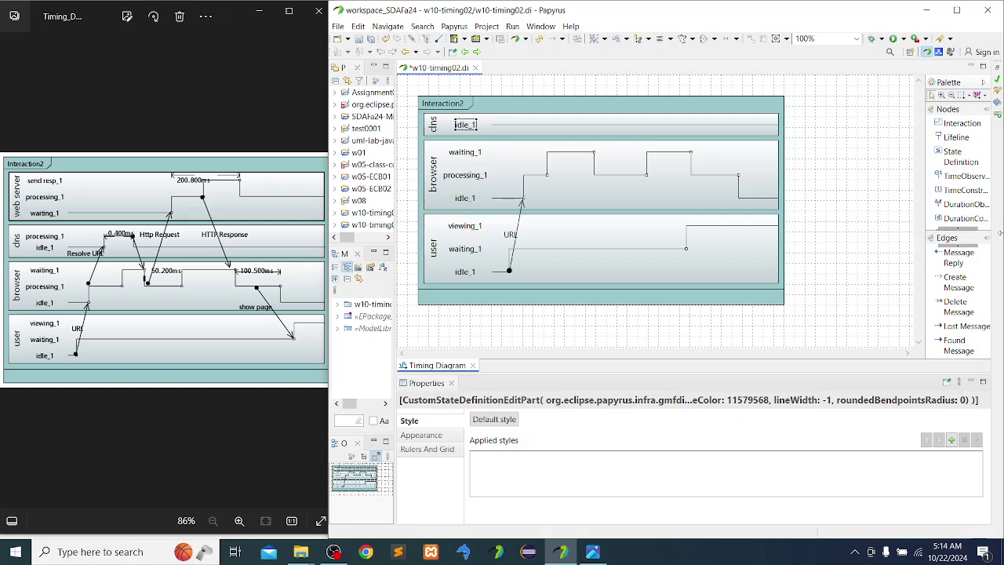
- Add a second state definition named processing to the dns lifeline
click(961, 162)
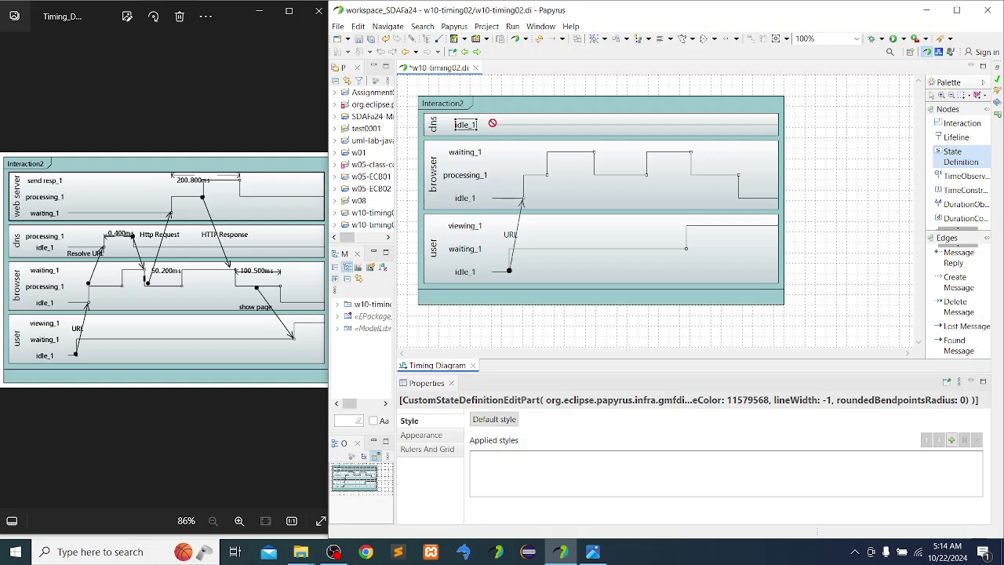
click(454, 132)
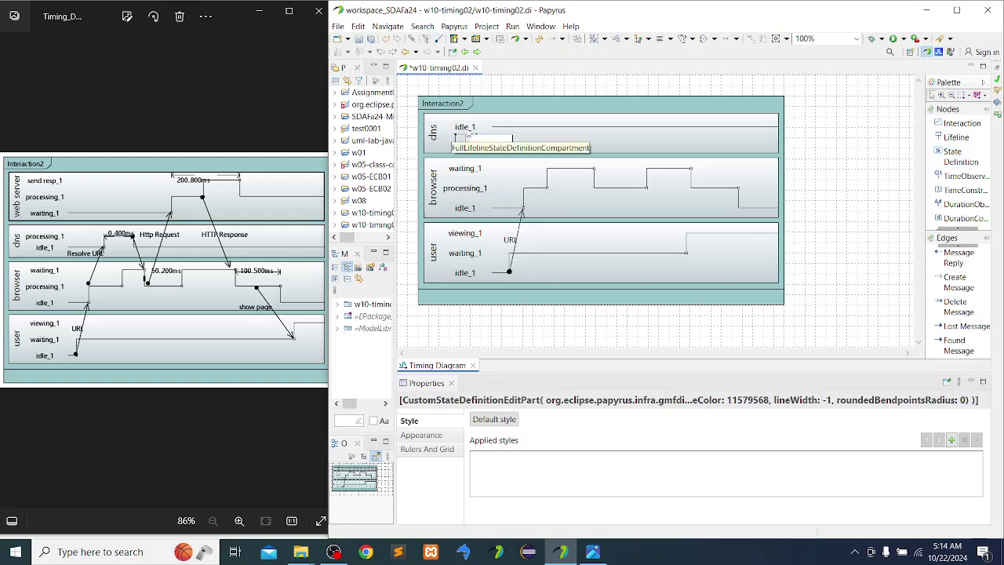
text(pro)
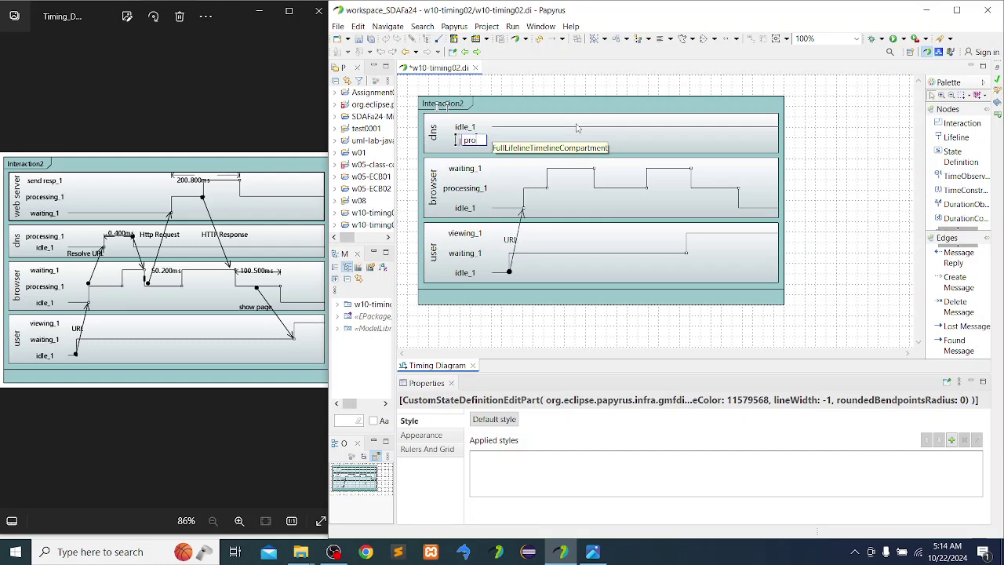
text(cessing)
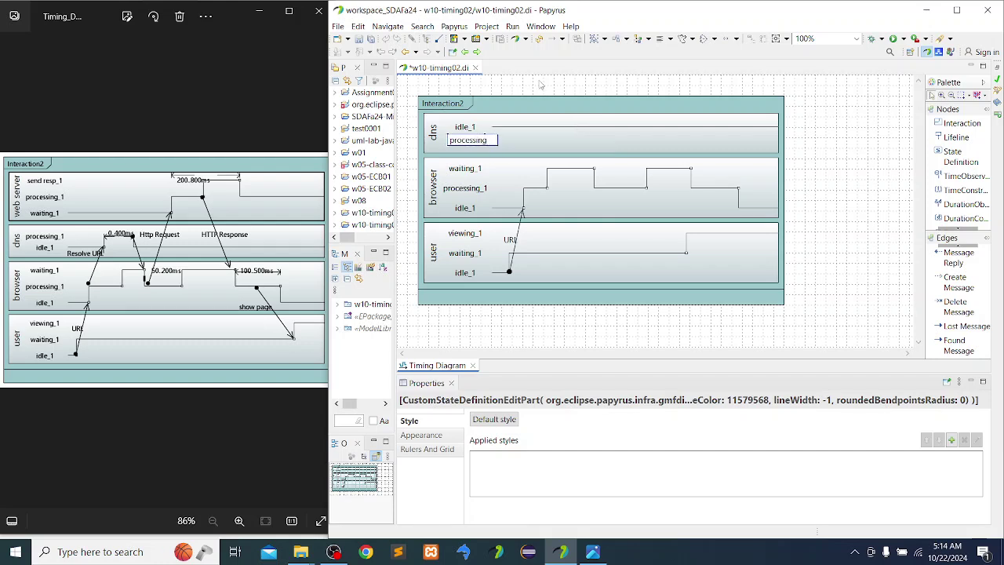
click(517, 139)
- Reorder the dns states so that idle_1 sits below processing
click(471, 140)
drag(471, 131, 471, 131)
click(469, 131)
click(468, 134)
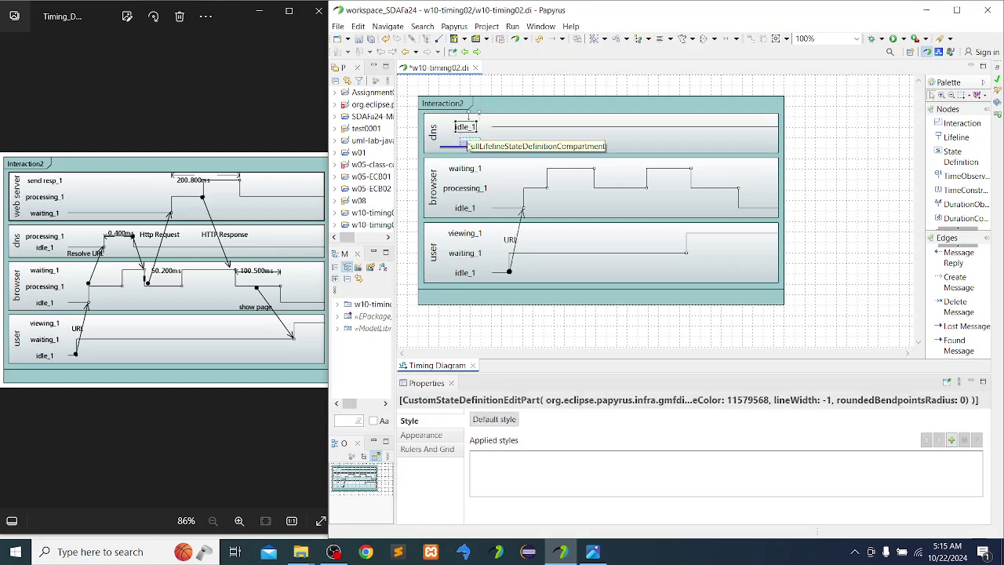
drag(469, 148, 470, 148)
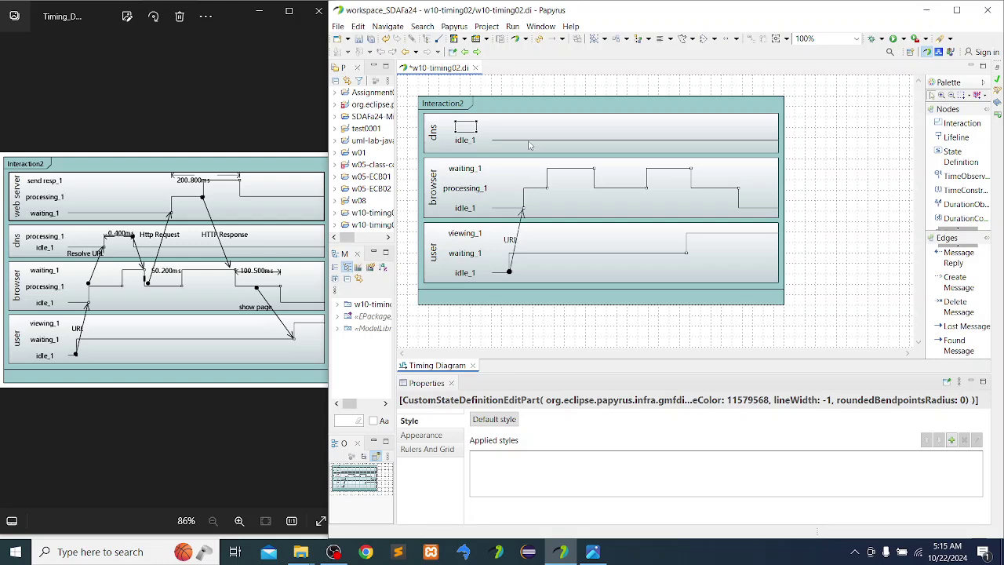
- Cut the dns idle line near its start with an event occurrence, and raise its remainder to processing
scroll(959, 184, down, 2)
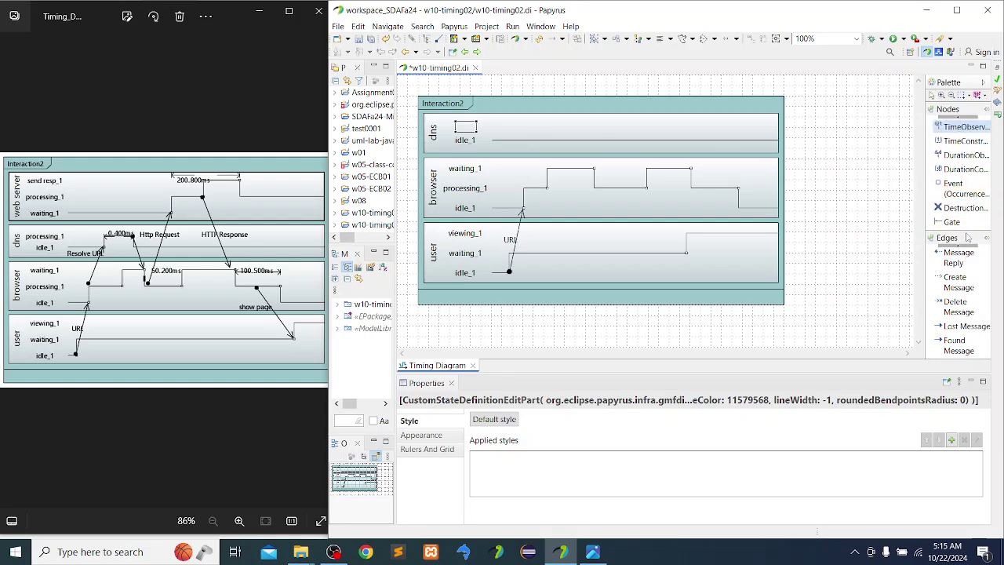
click(959, 197)
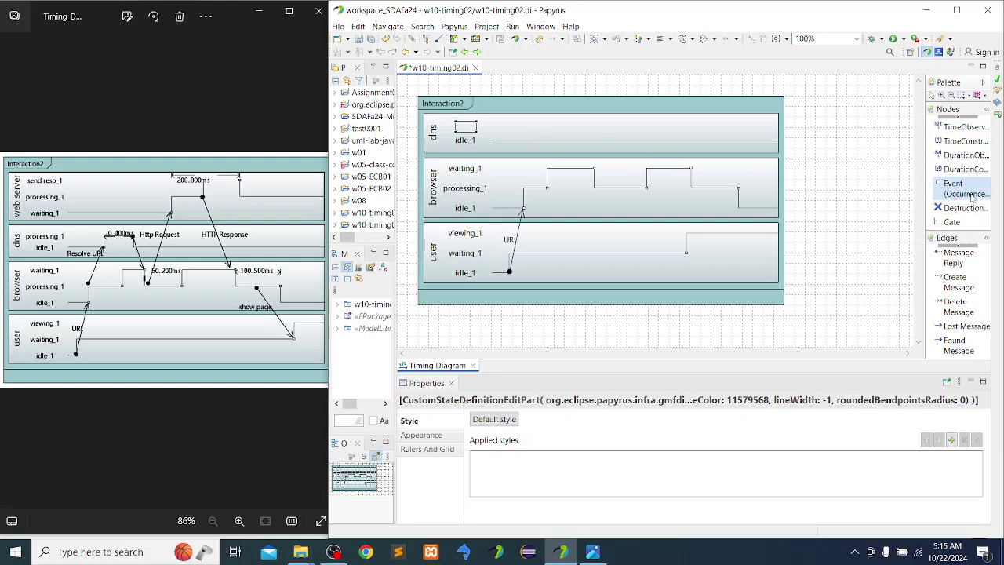
click(511, 140)
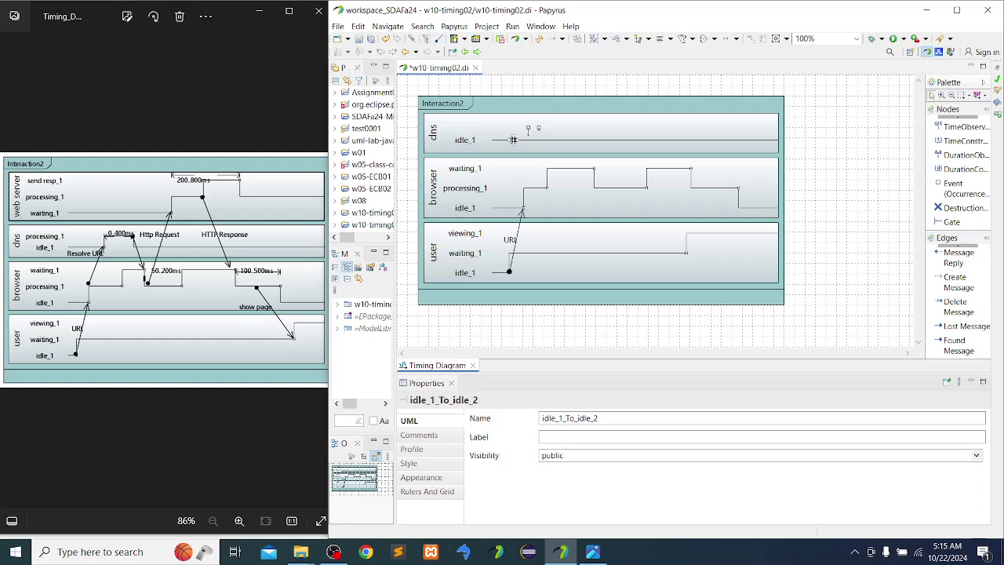
click(539, 128)
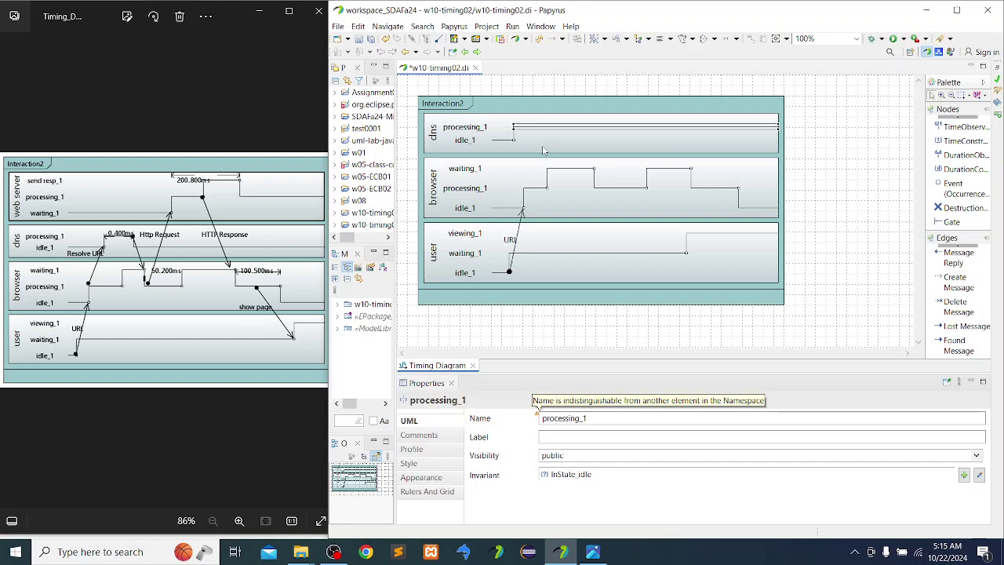
click(476, 132)
click(468, 149)
click(468, 141)
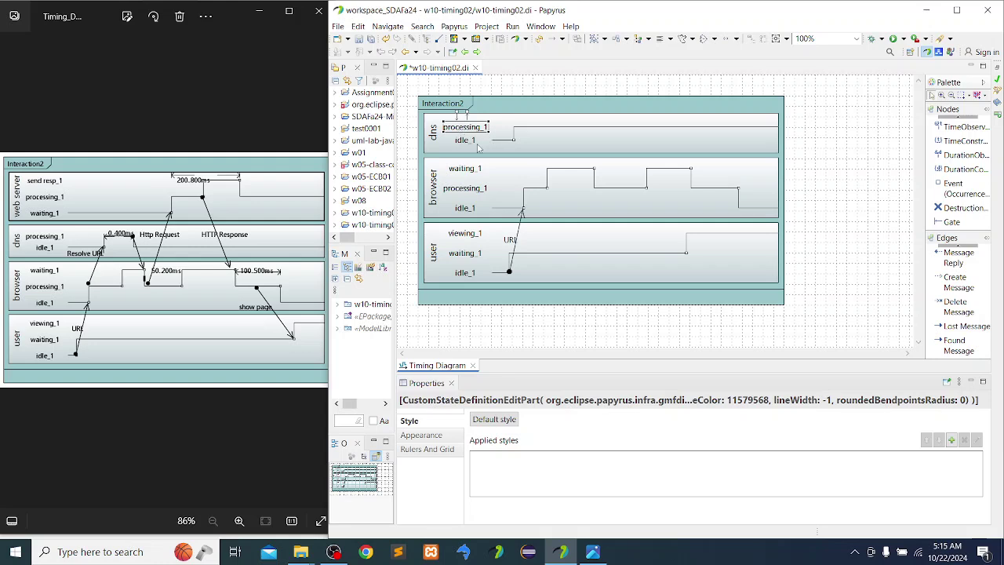
click(471, 132)
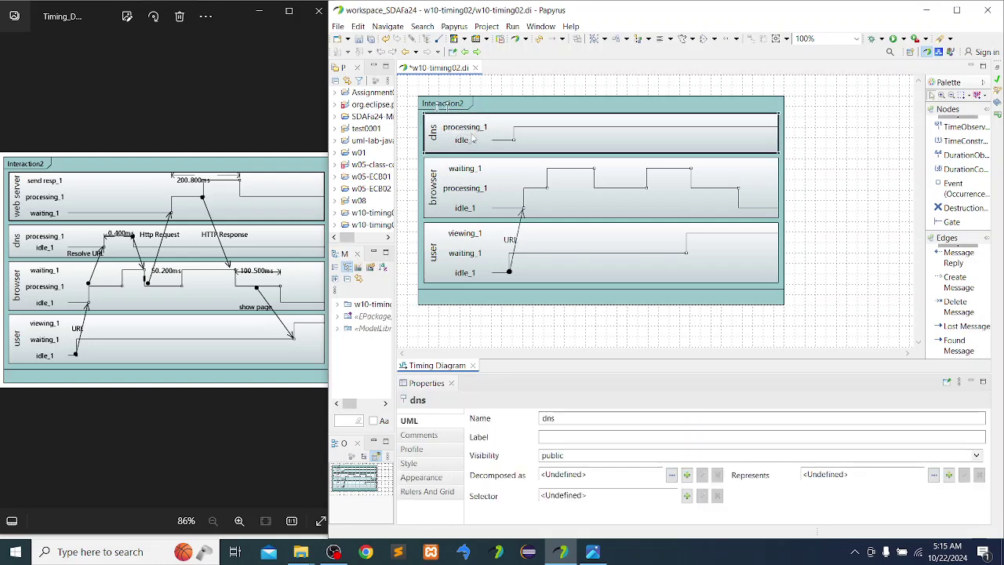
click(471, 128)
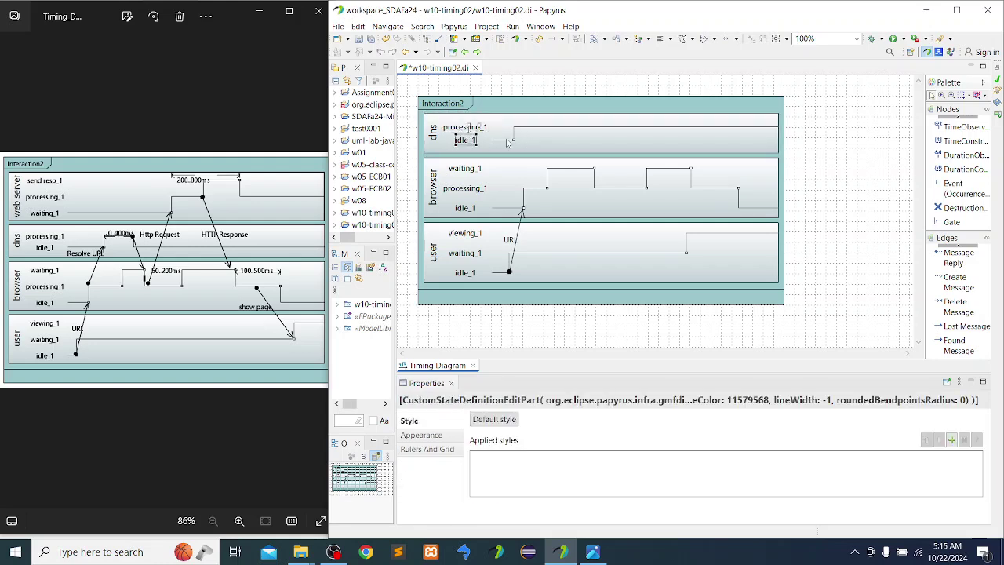
click(529, 128)
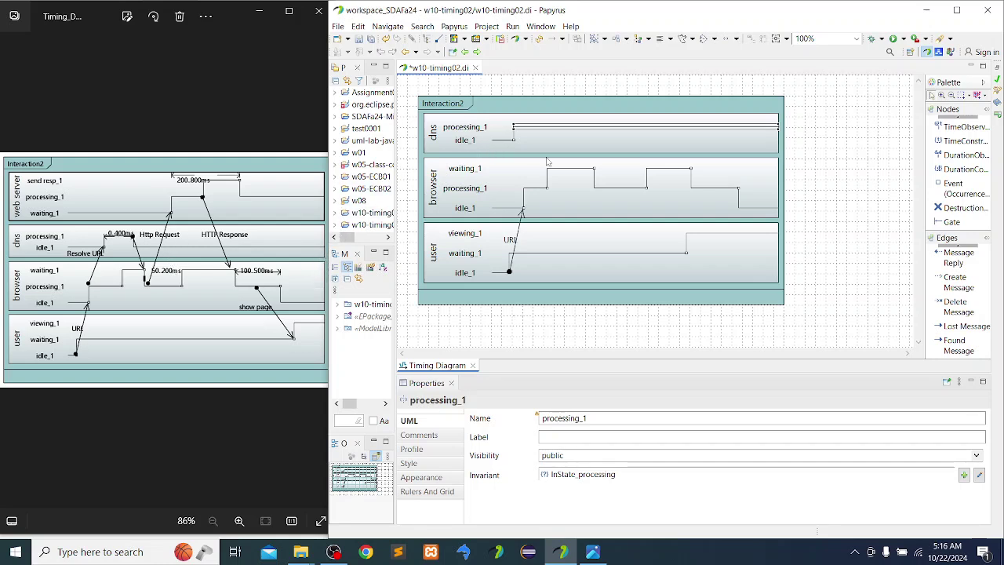
- Shift the dns idle-to-processing change later, so that it falls between the browser's first two state changes
click(516, 143)
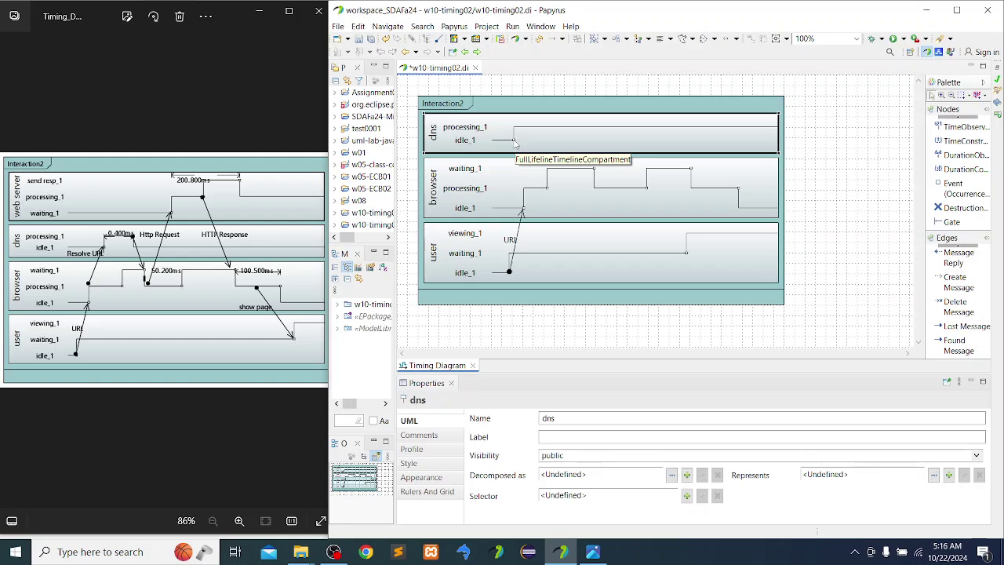
click(517, 143)
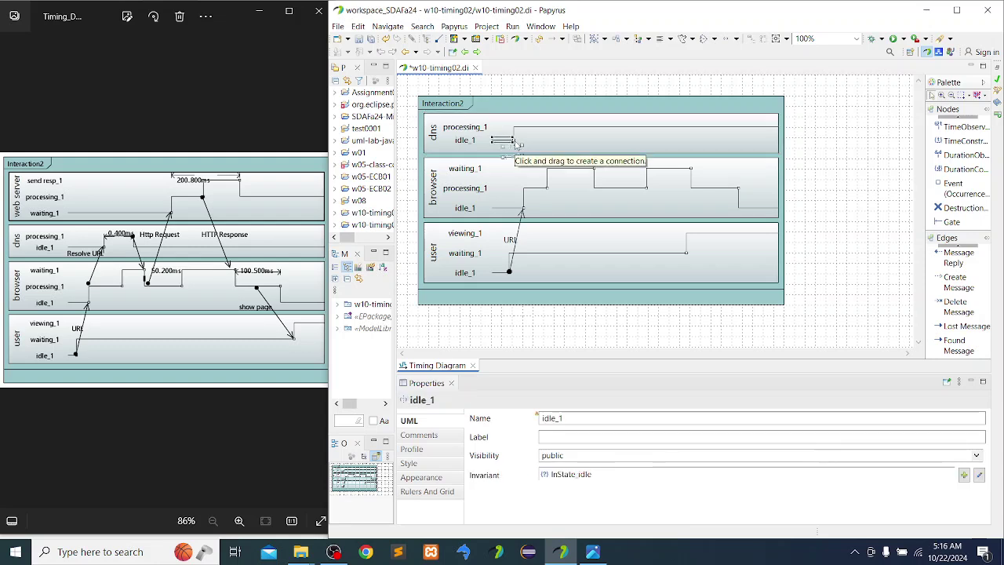
click(520, 143)
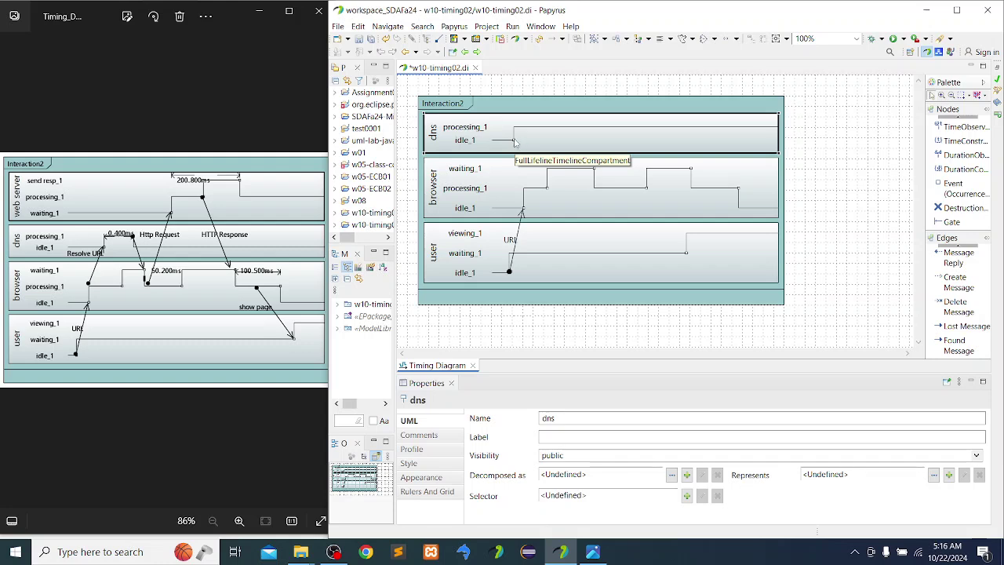
click(514, 139)
drag(514, 139, 543, 139)
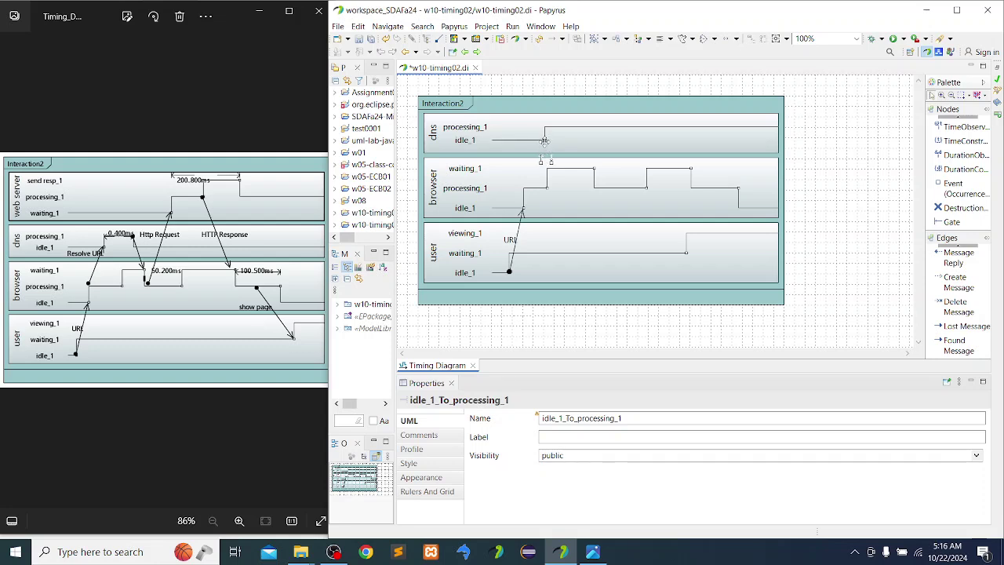
drag(533, 139, 534, 139)
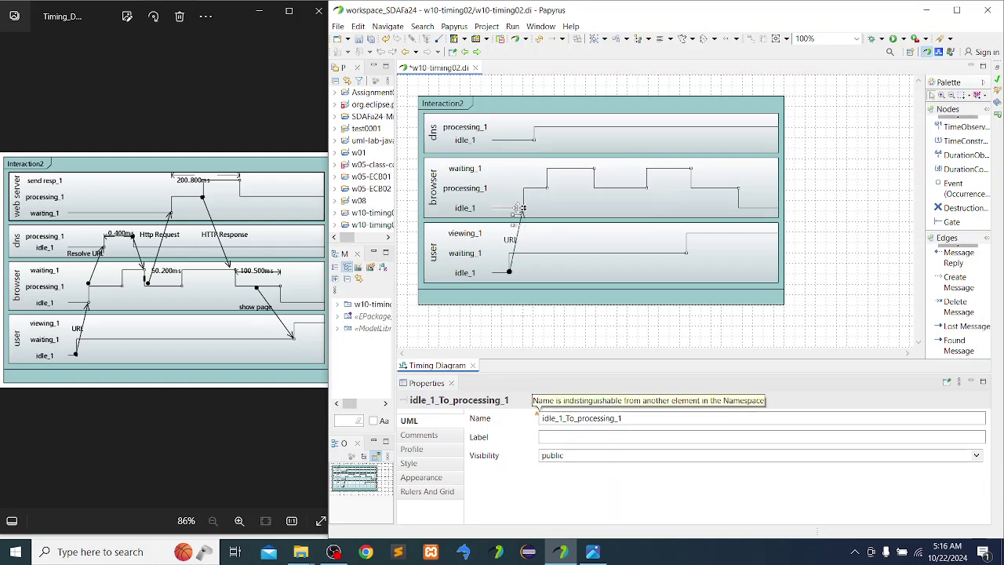
- Try to shift the browser's idle-to-processing change slightly earlier, towards the start of the URL message
drag(524, 208, 513, 210)
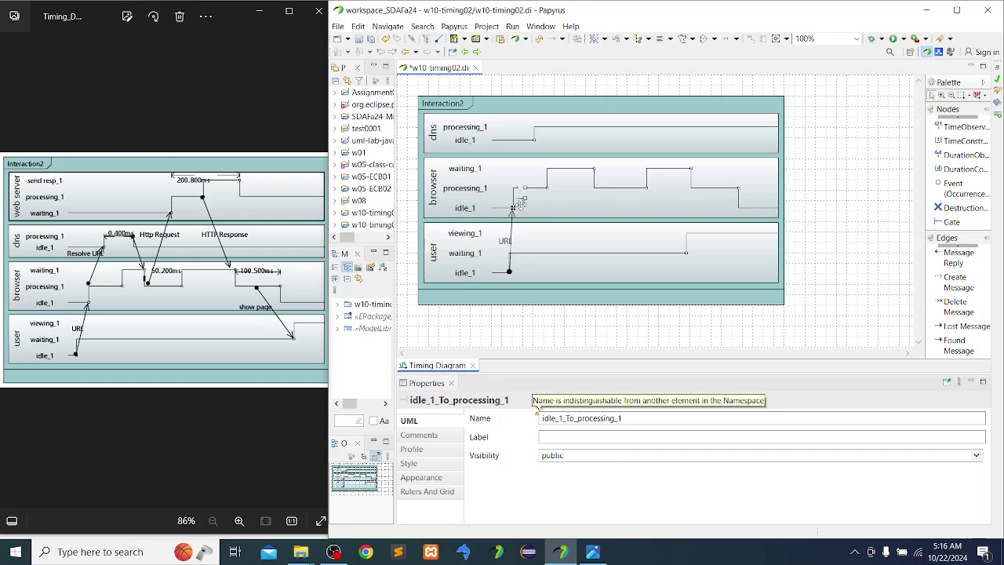
drag(512, 208, 523, 208)
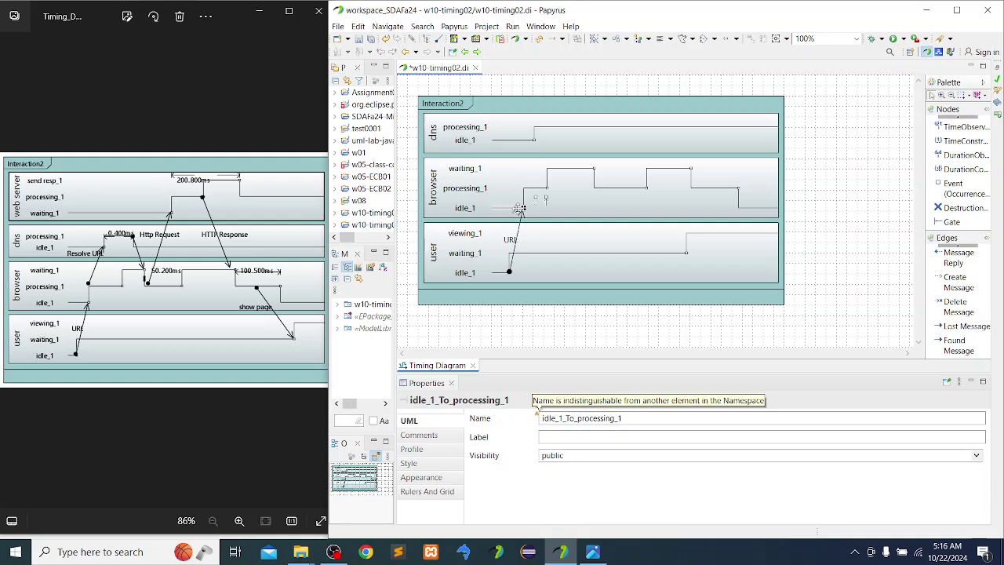
drag(520, 208, 512, 209)
click(517, 267)
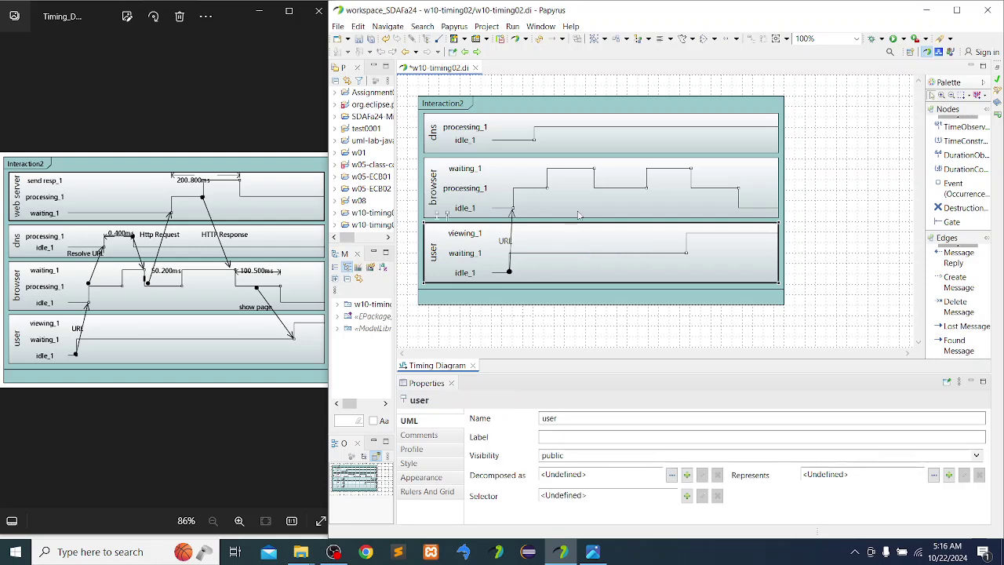
click(499, 273)
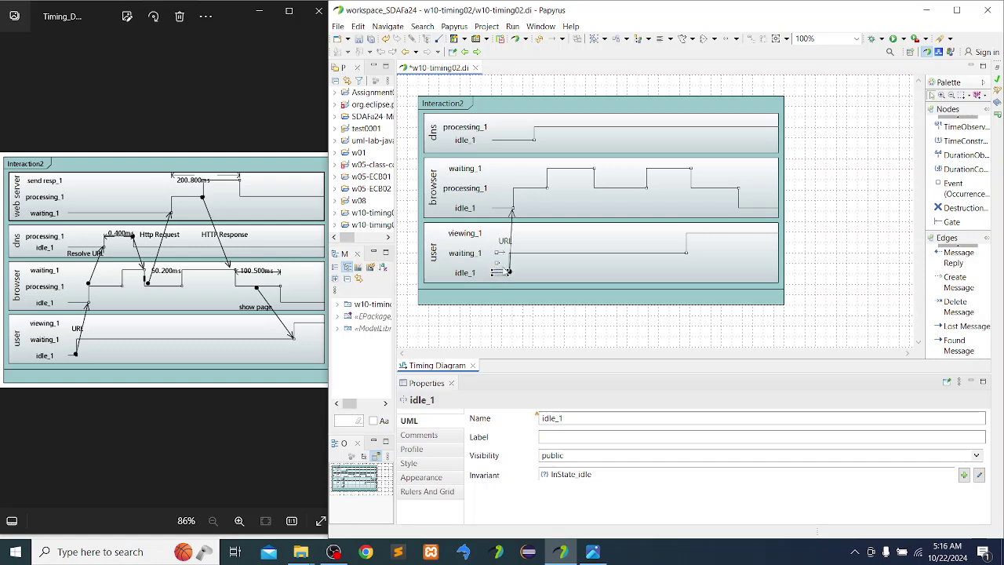
click(514, 233)
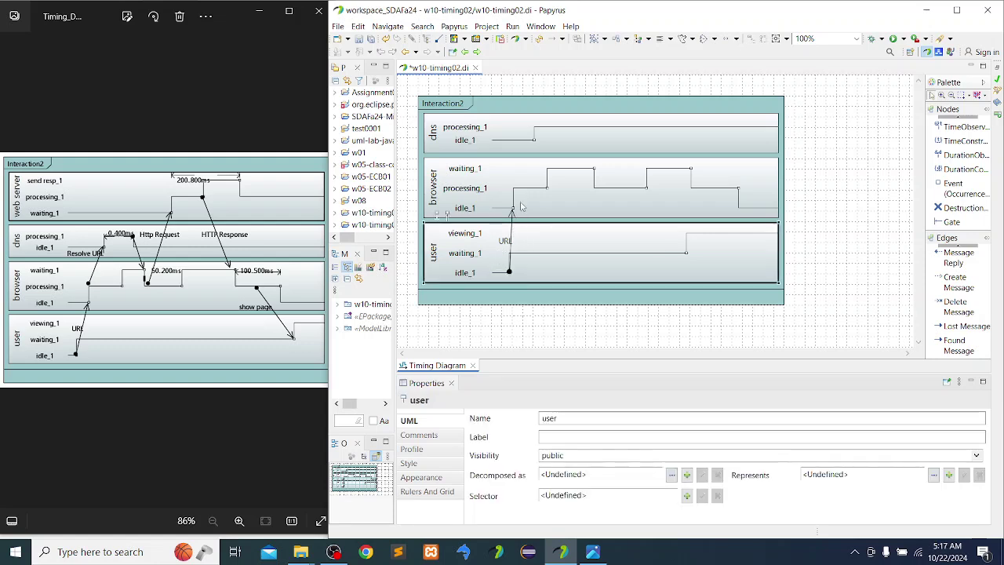
- Try to move the URL message's arrow end, and undo this together with the last shift of the browser's state change
click(509, 274)
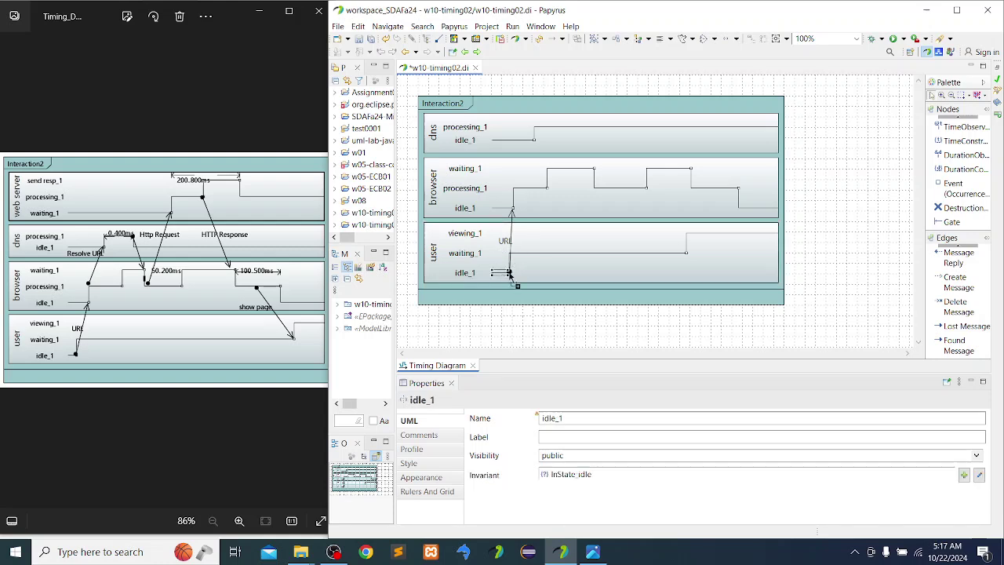
click(513, 212)
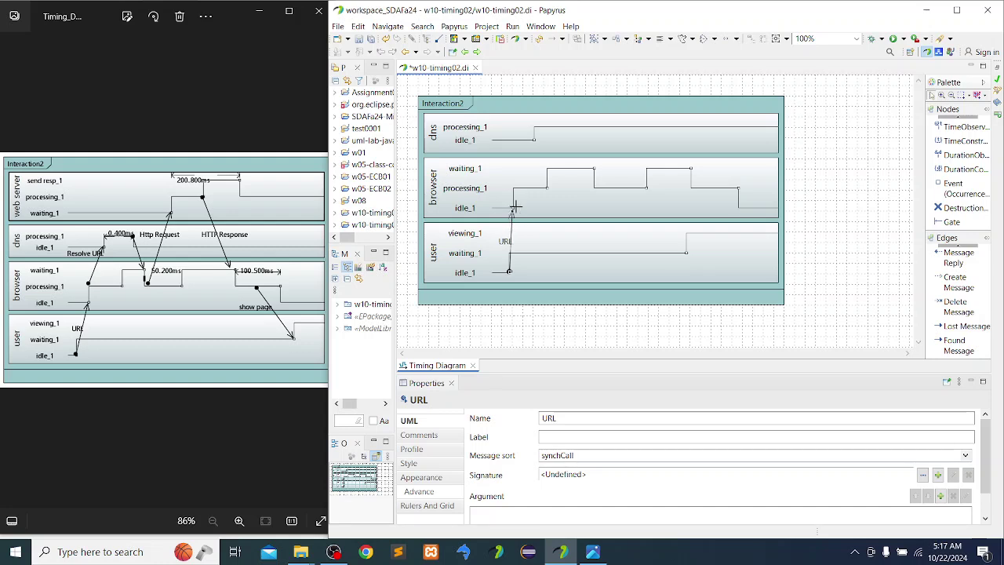
mouse_move(513, 212)
mouse_down()
mouse_move(519, 206)
mouse_move(518, 228)
mouse_up()
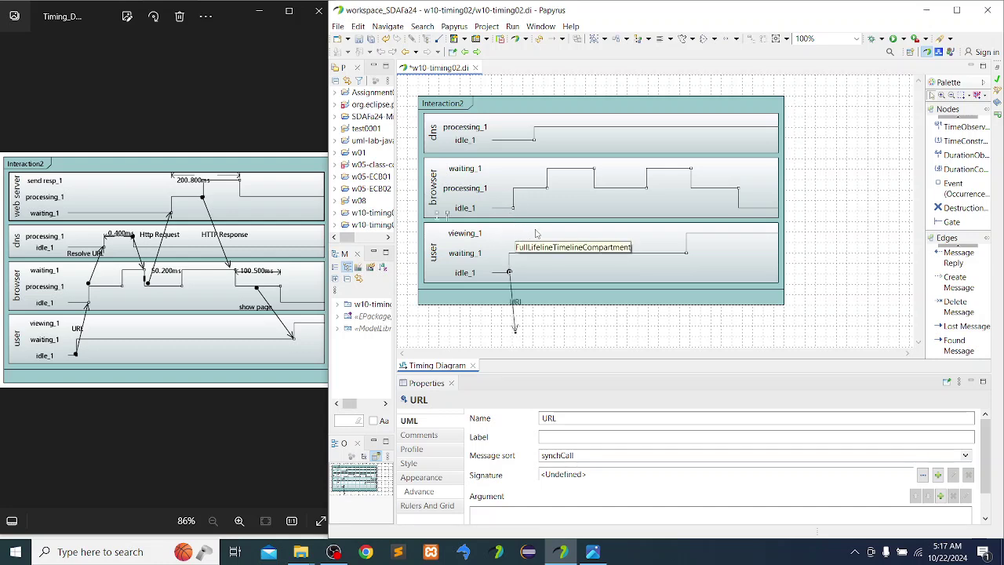
key(ctrl+z)
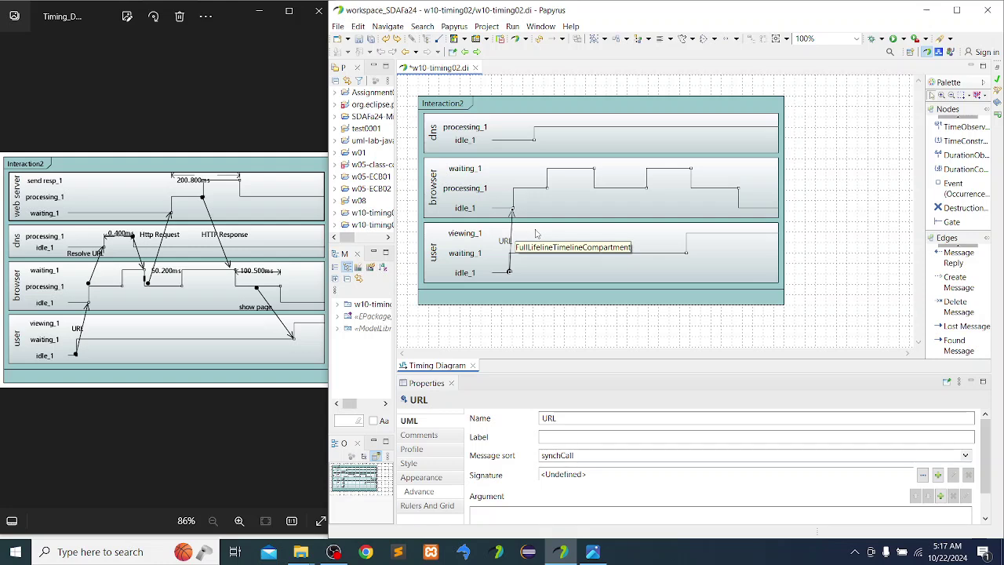
key(ctrl+z)
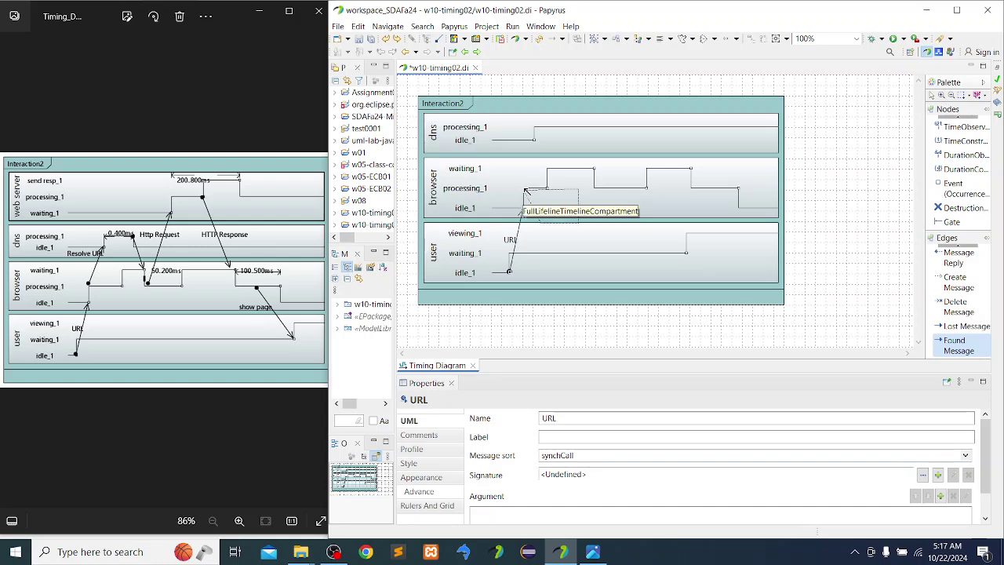
- Add a synchronous message named Resolve URL from the start of the browser's first processing segment to the dns idle-to-processing change
drag(525, 187, 533, 142)
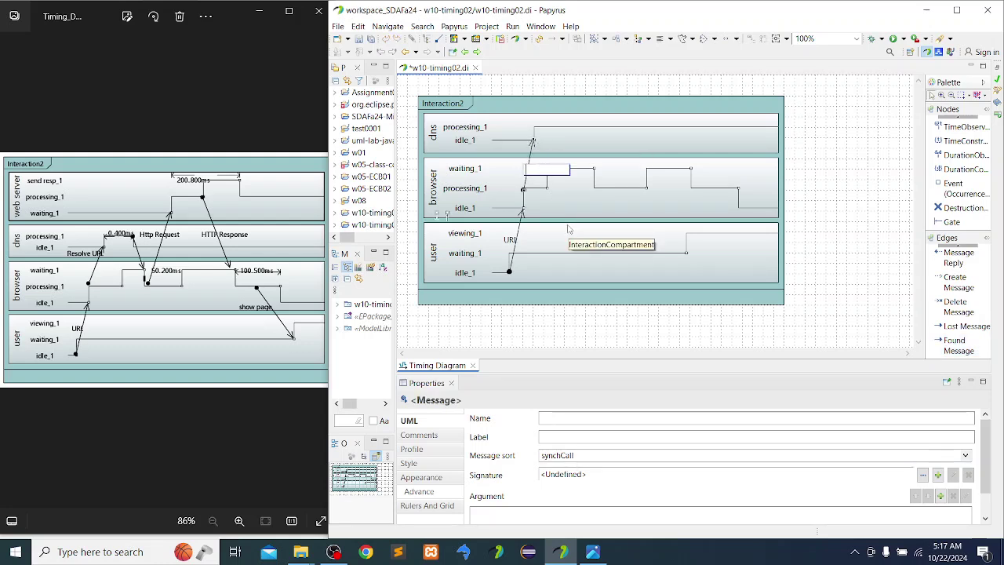
text(R)
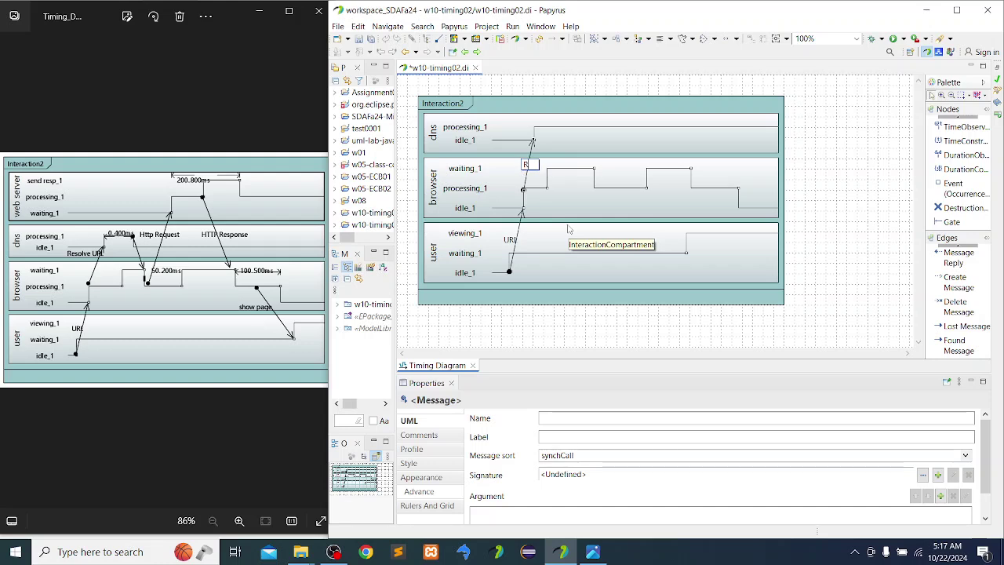
text(esolve)
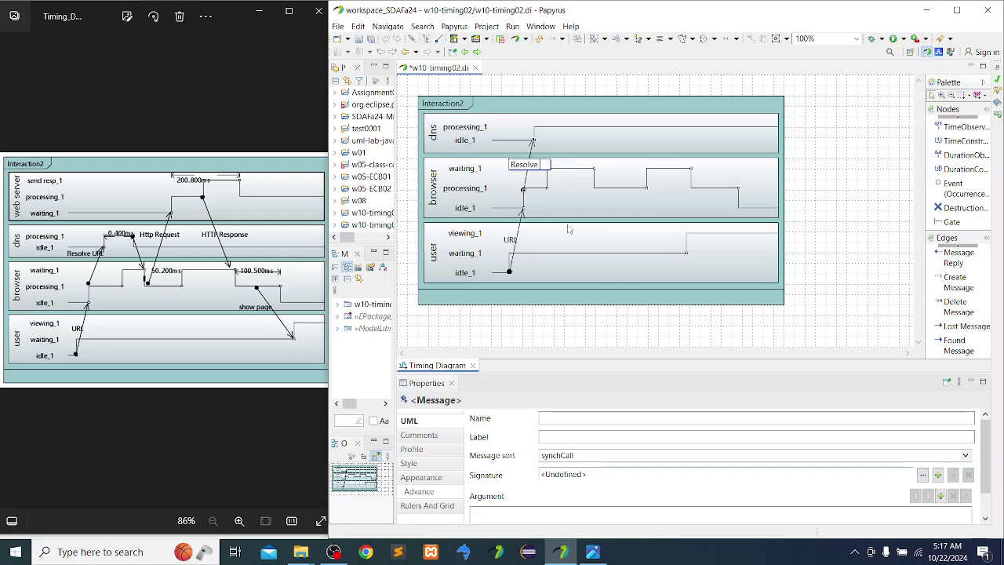
text( URL)
key(Return)
- Move the Resolve URL label up into the dns lifeline, just below its idle segment
click(541, 167)
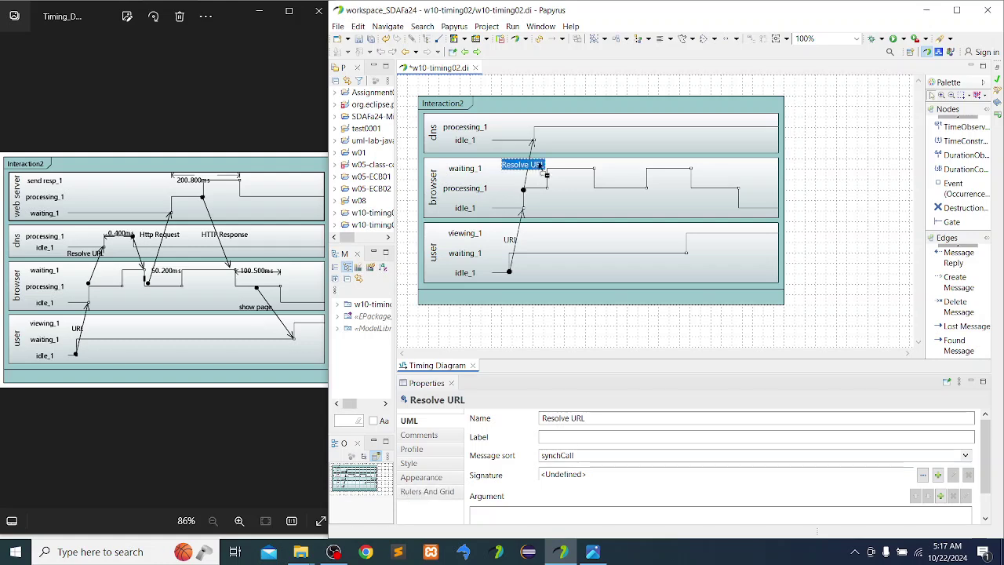
drag(541, 167, 524, 152)
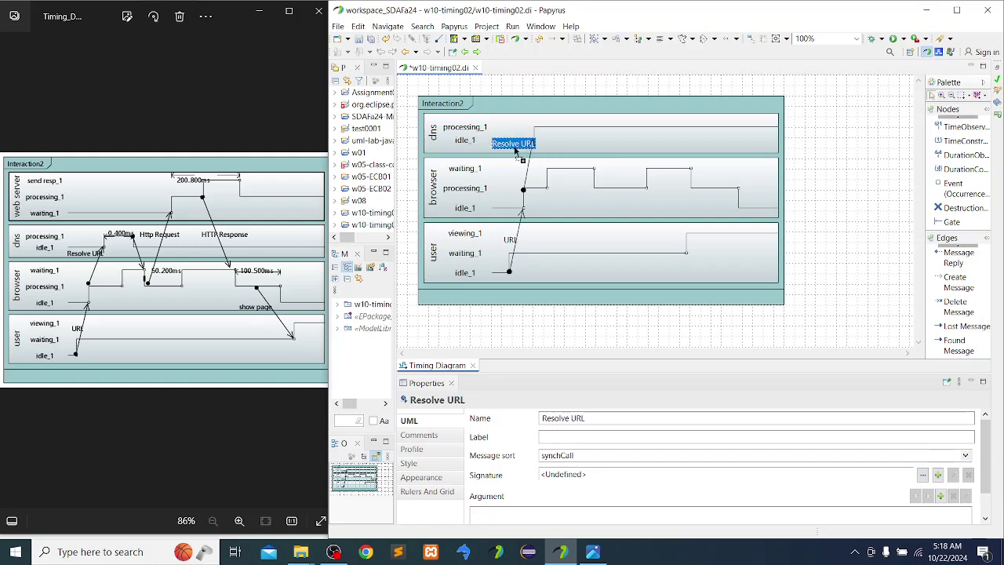
drag(515, 149, 510, 146)
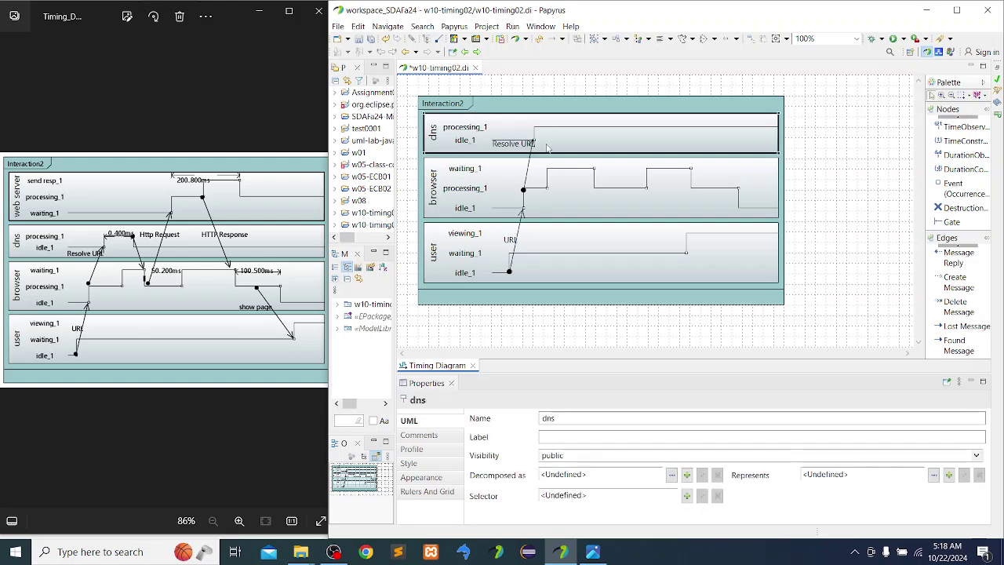
- Split the dns processing segment above the browser's first waiting segment and lower its remainder to the idle state
click(511, 144)
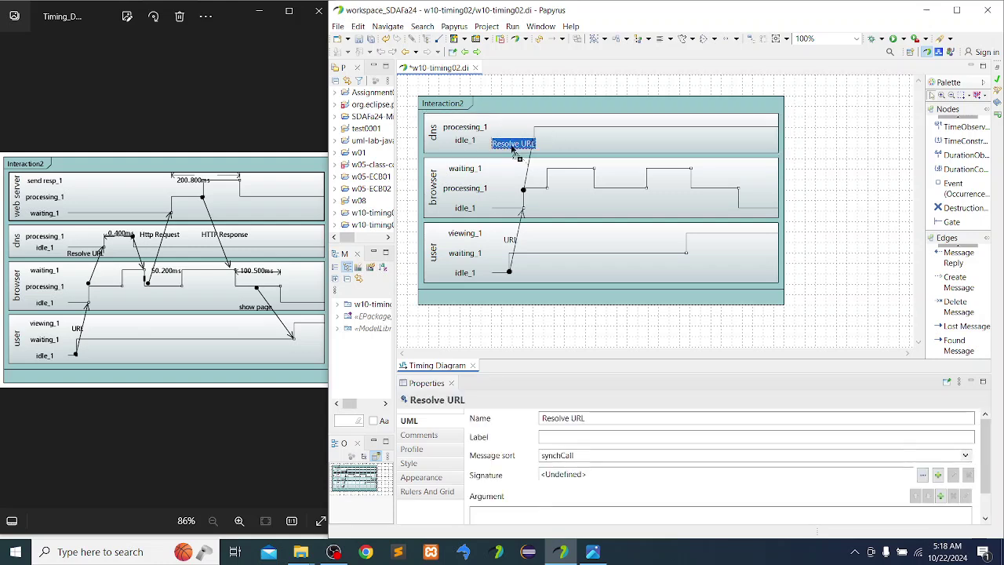
click(549, 148)
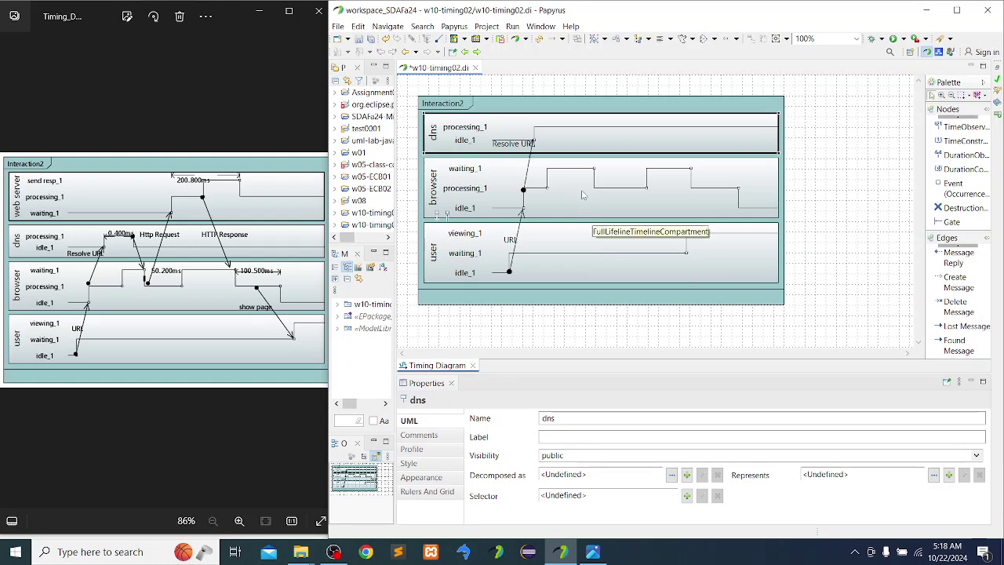
double_click(581, 127)
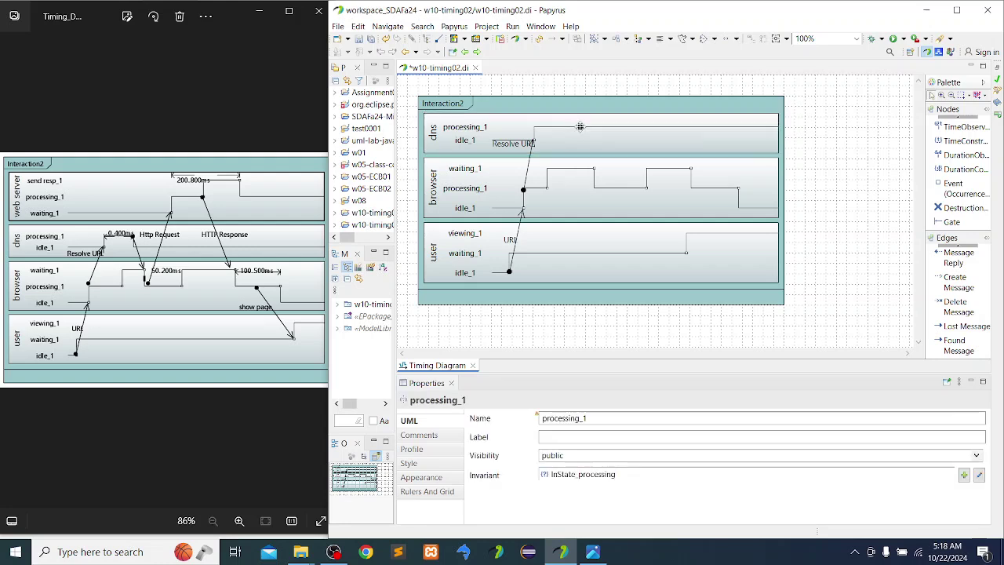
drag(608, 144, 609, 145)
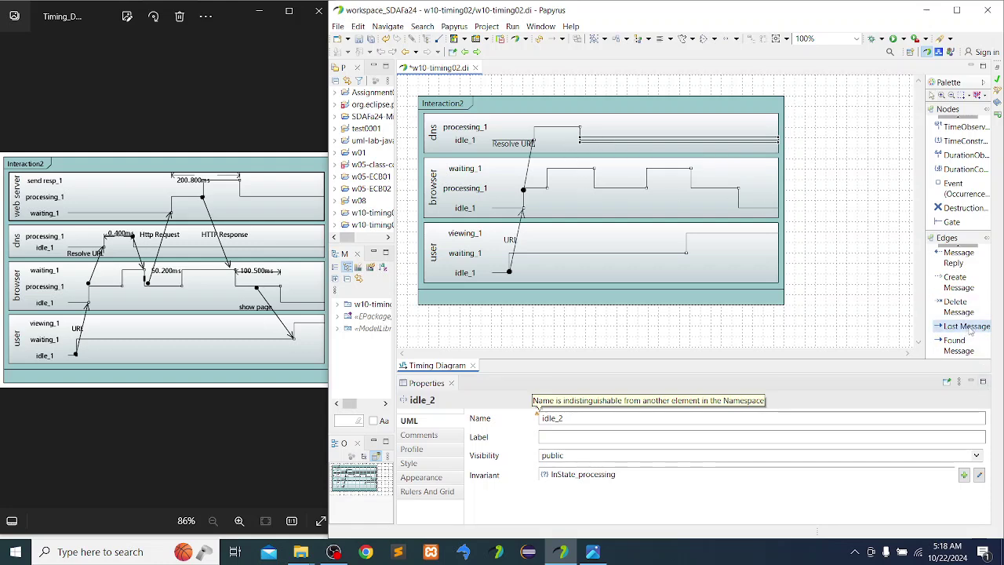
- Add an unnamed found message from the dns processing-to-idle change to the end of the browser's first waiting segment
click(940, 345)
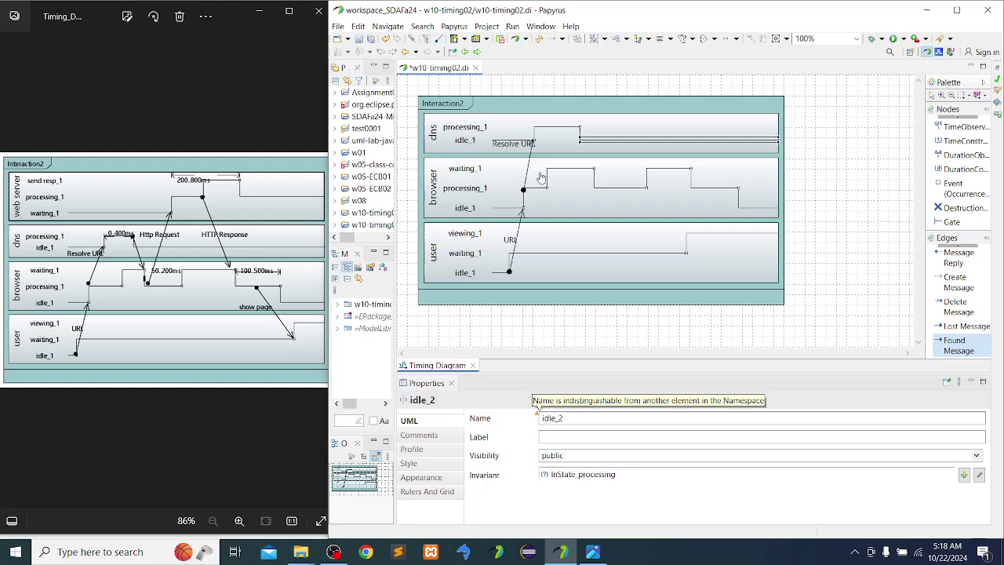
click(580, 146)
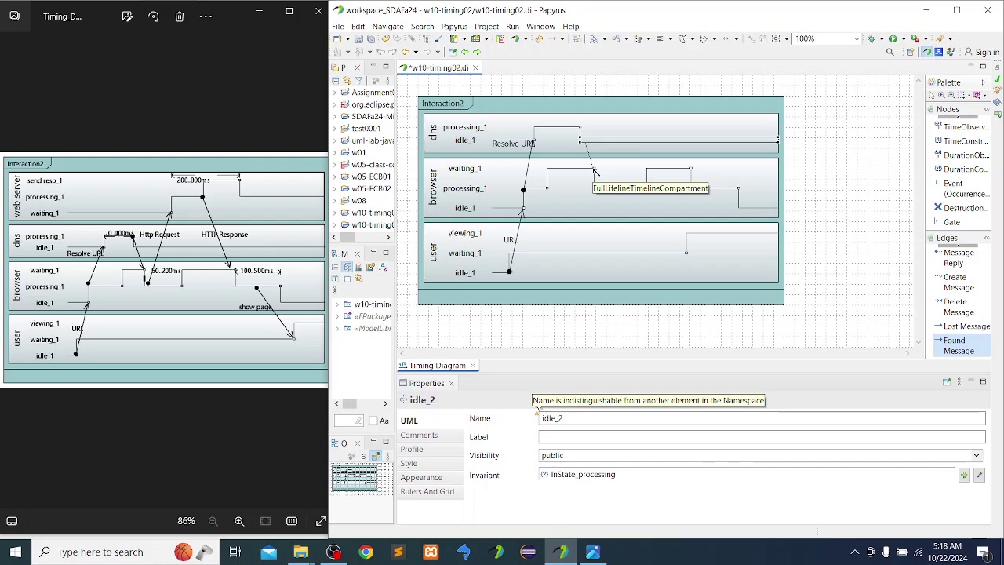
click(594, 170)
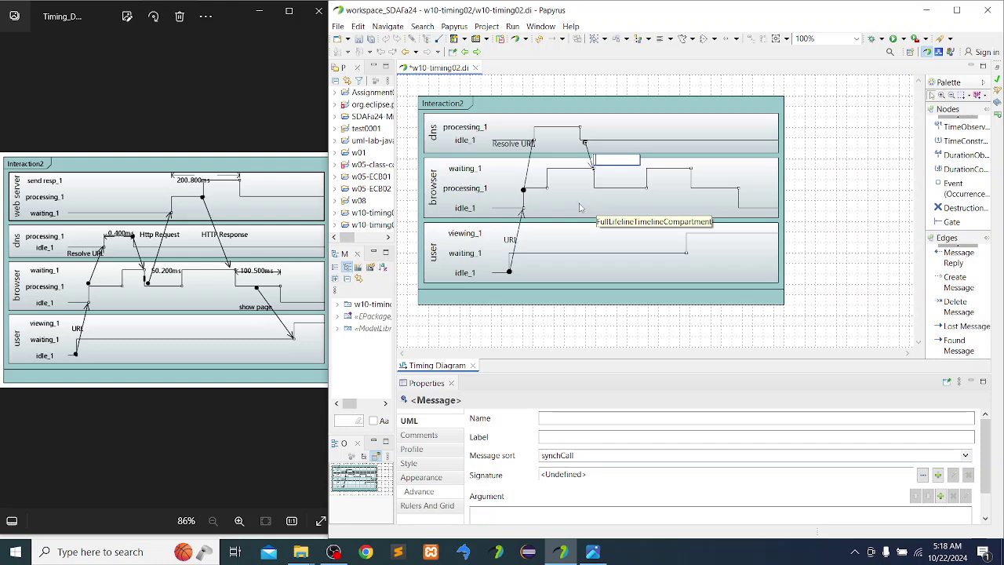
click(574, 197)
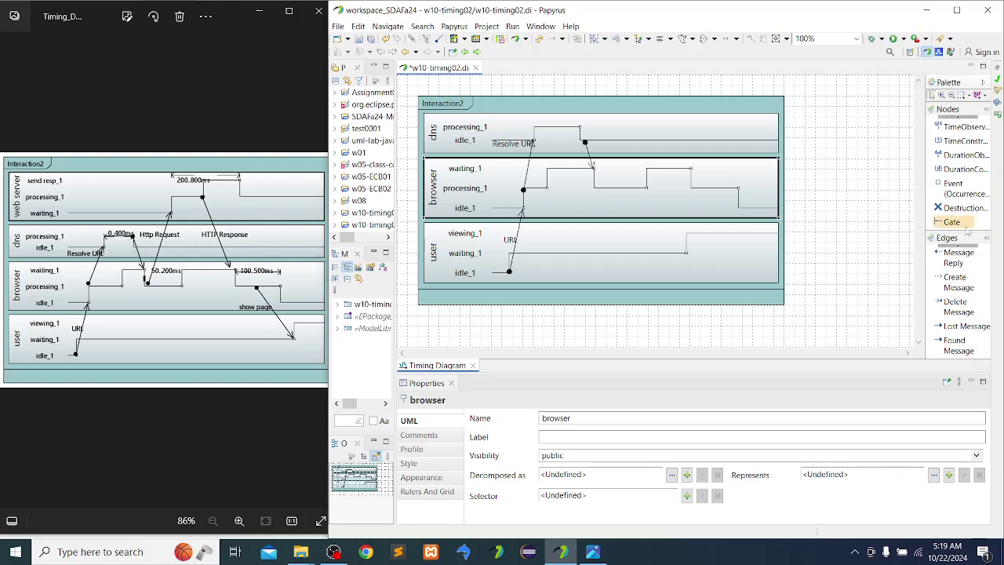
- Add a duration constraint of 0..400ms between the dns idle-to-processing and processing-to-idle changes
click(970, 187)
click(962, 169)
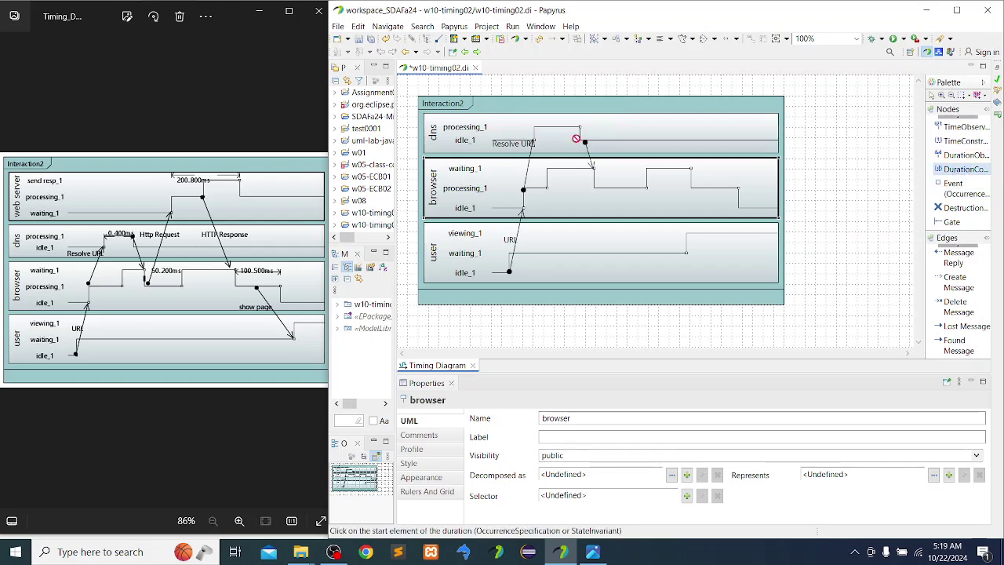
click(533, 140)
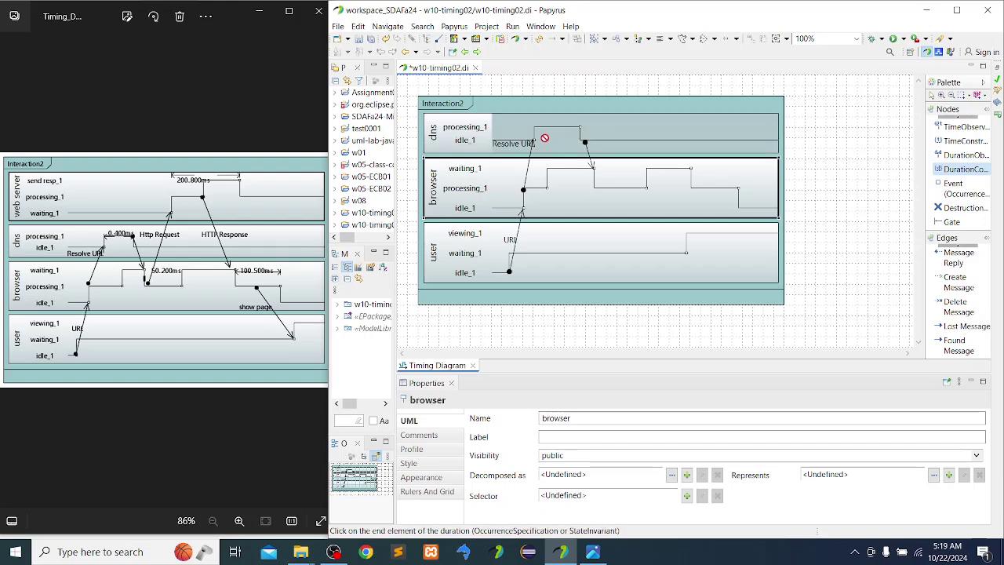
click(582, 140)
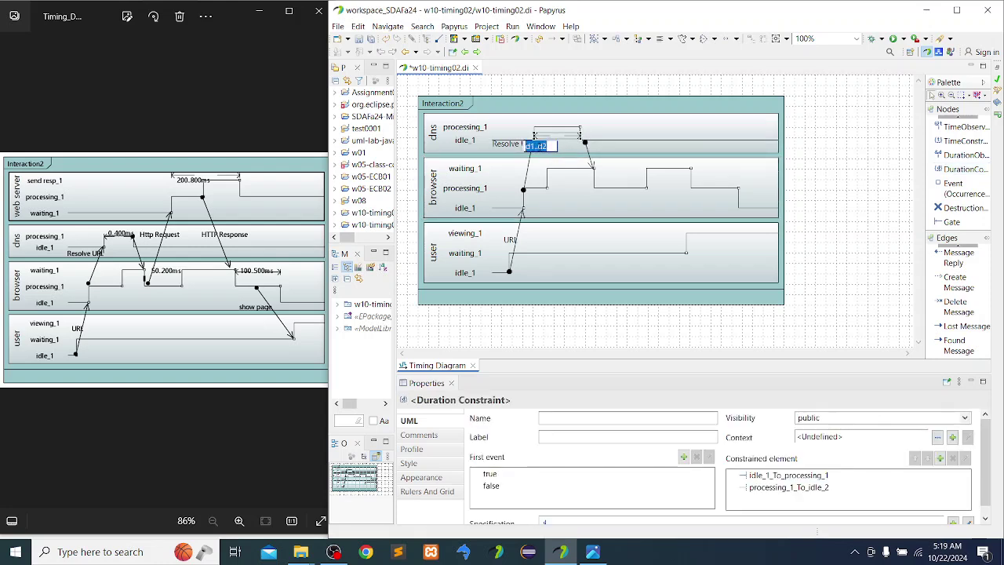
click(537, 146)
drag(535, 146, 525, 149)
text(0)
key(BackSpace)
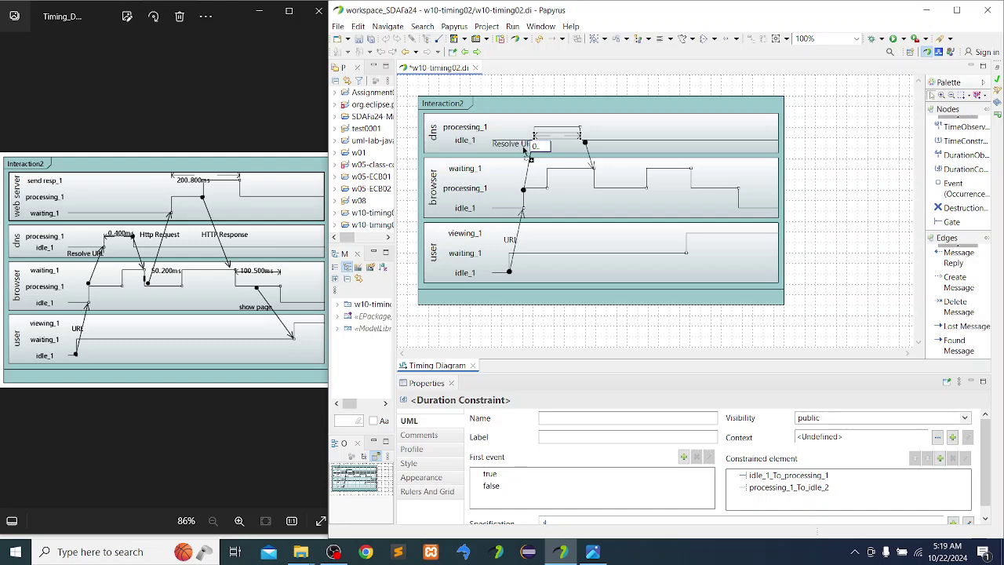
text(400ms)
click(608, 133)
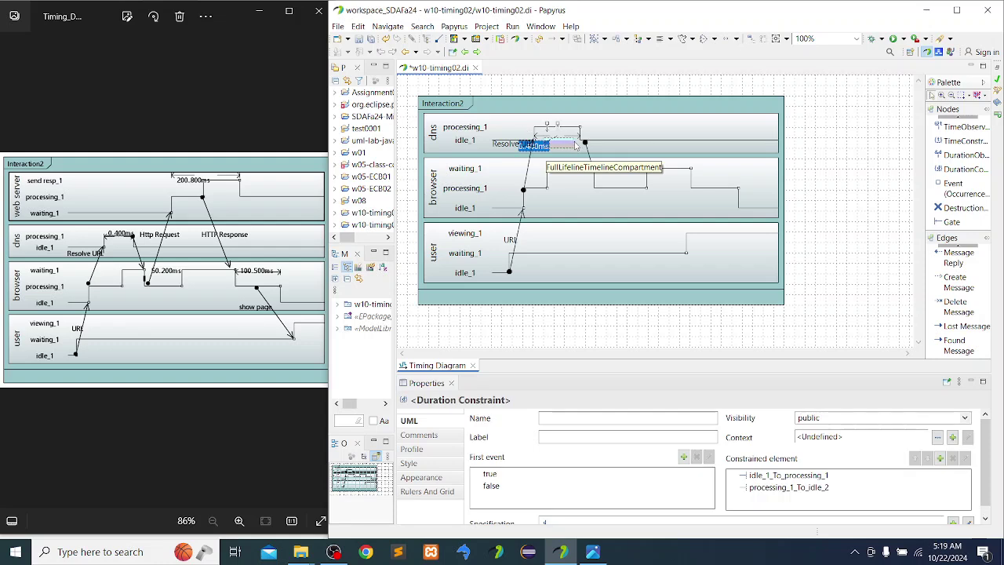
- Move the 0..400ms duration constraint above the dns processing segment and centre its label under the arrow
drag(575, 145, 563, 122)
click(567, 139)
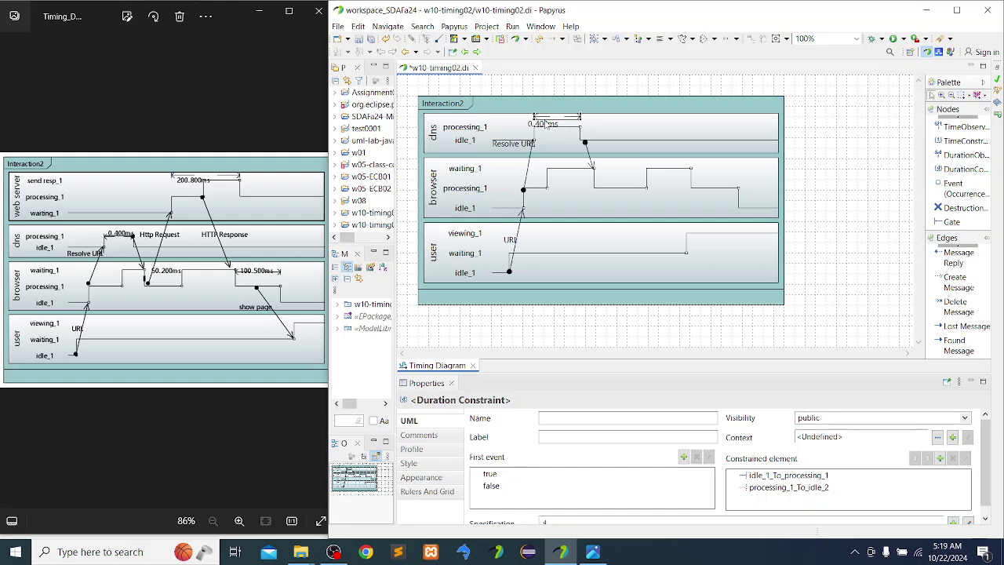
click(553, 124)
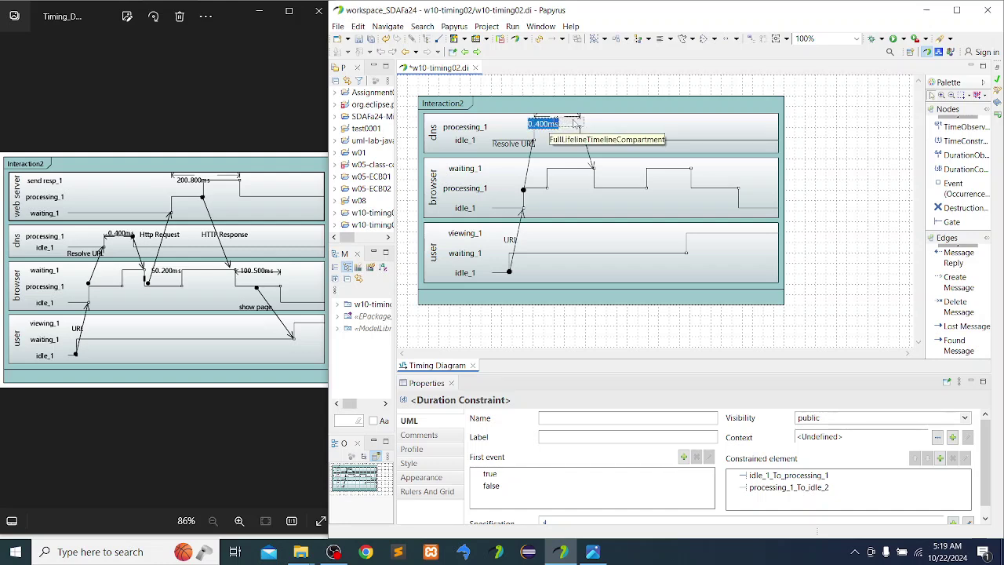
click(602, 125)
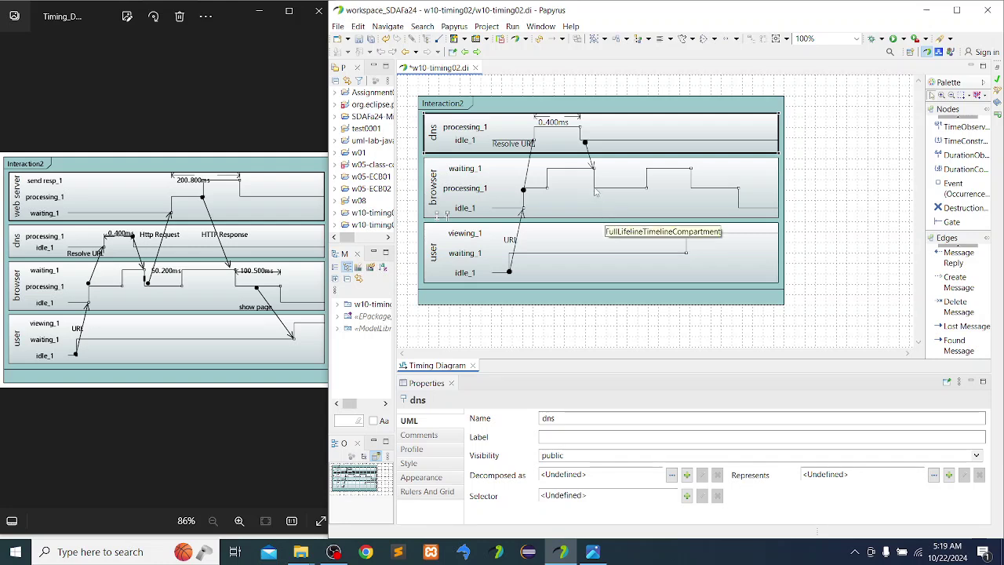
- Move the start of the unnamed dns-to-browser message up to the end of the dns processing segment
click(586, 144)
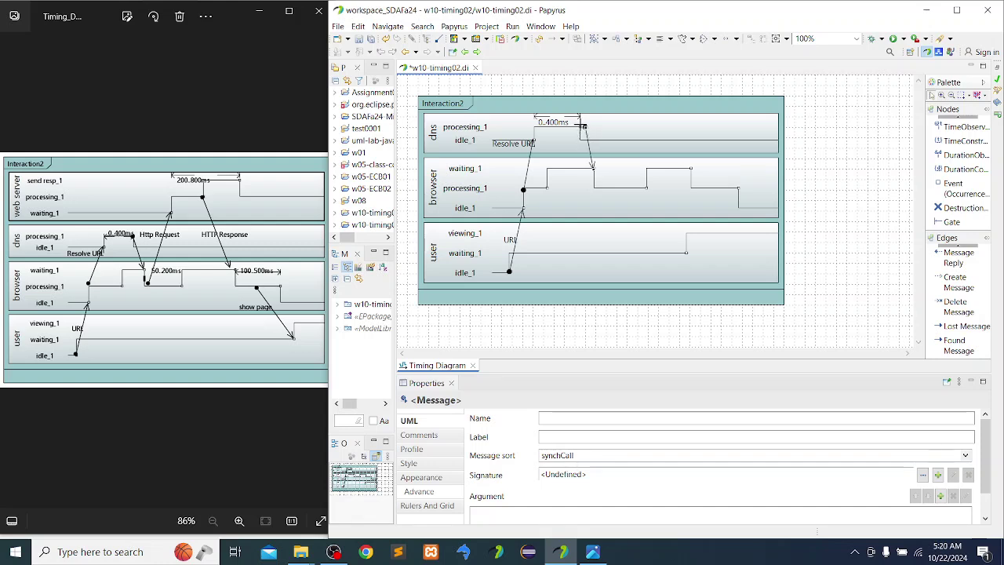
click(594, 141)
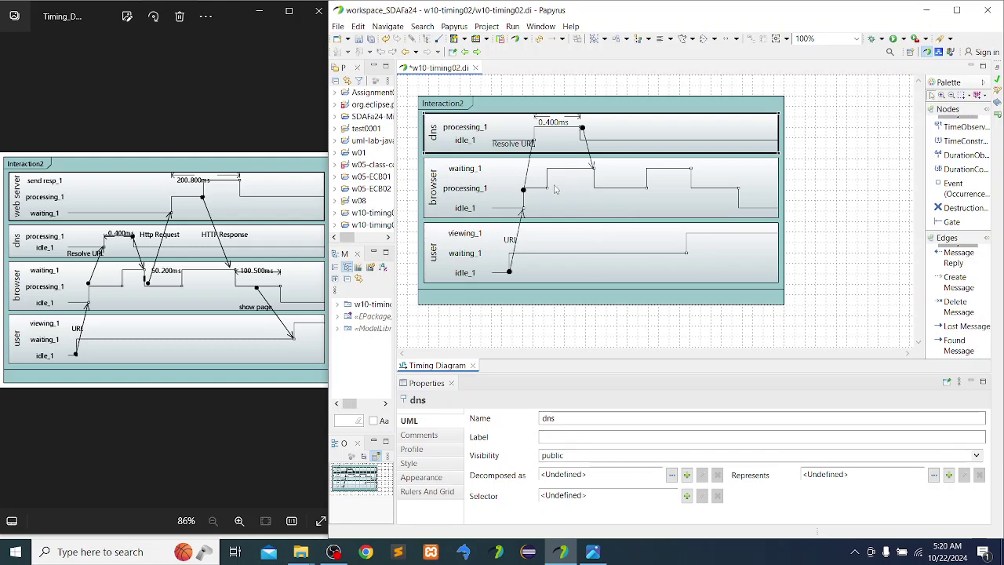
click(556, 124)
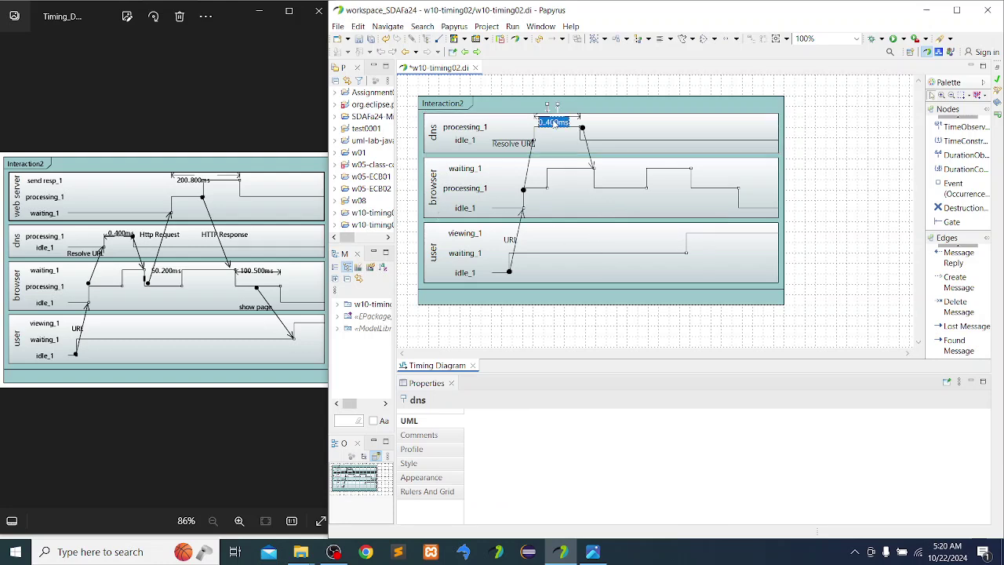
click(617, 134)
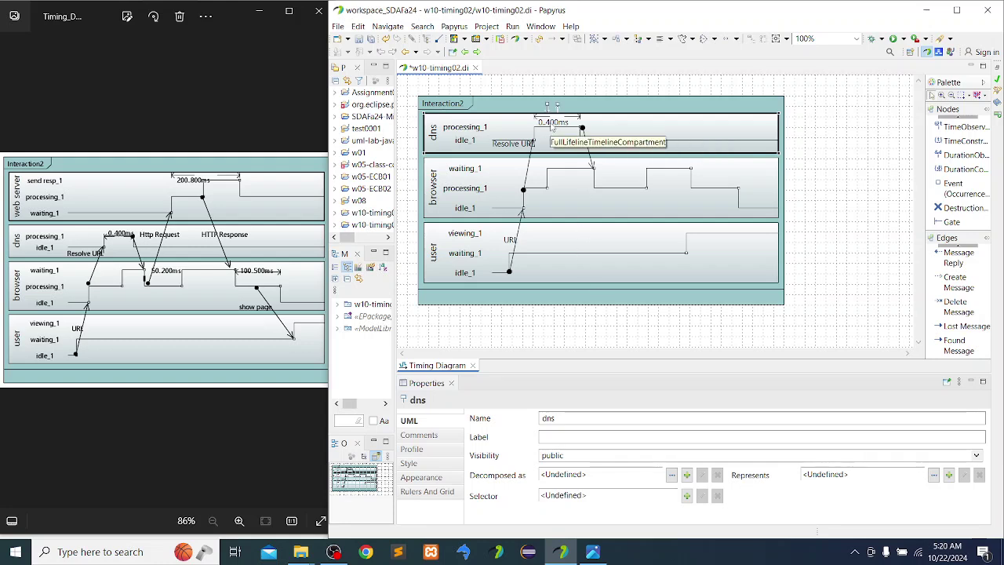
click(553, 124)
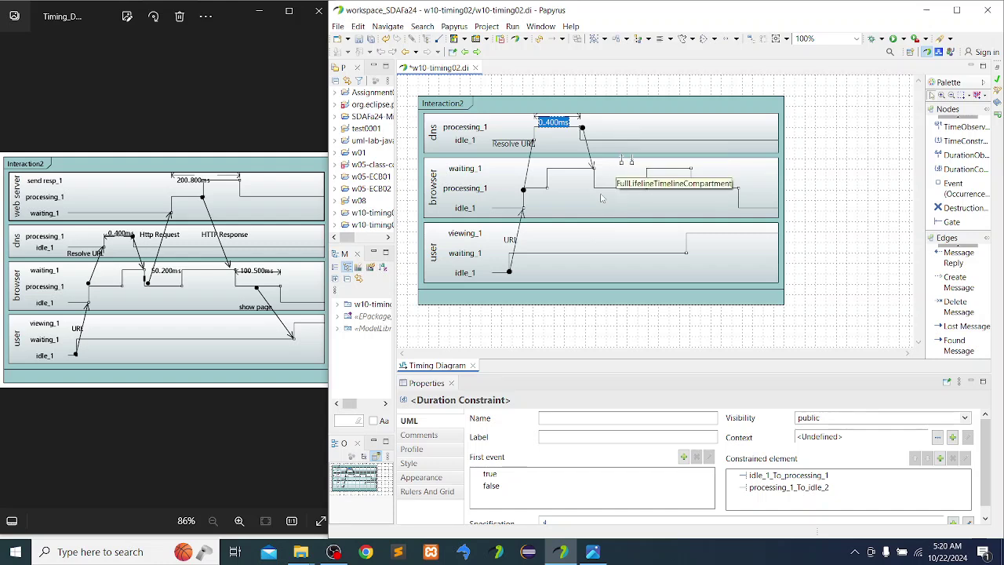
click(619, 140)
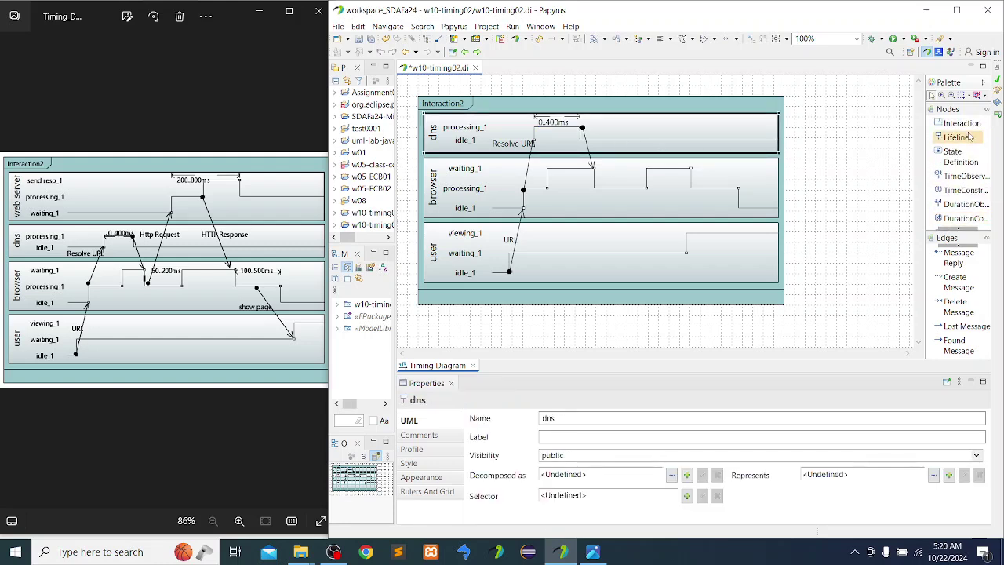
- Add a full-shape lifeline to the interaction and place it above the dns lifeline
click(958, 138)
click(551, 112)
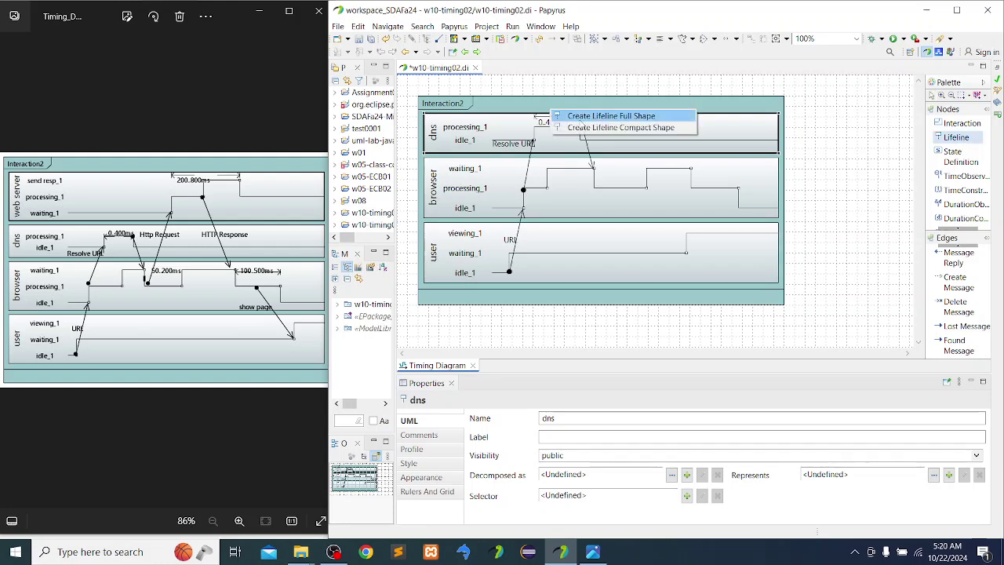
click(554, 116)
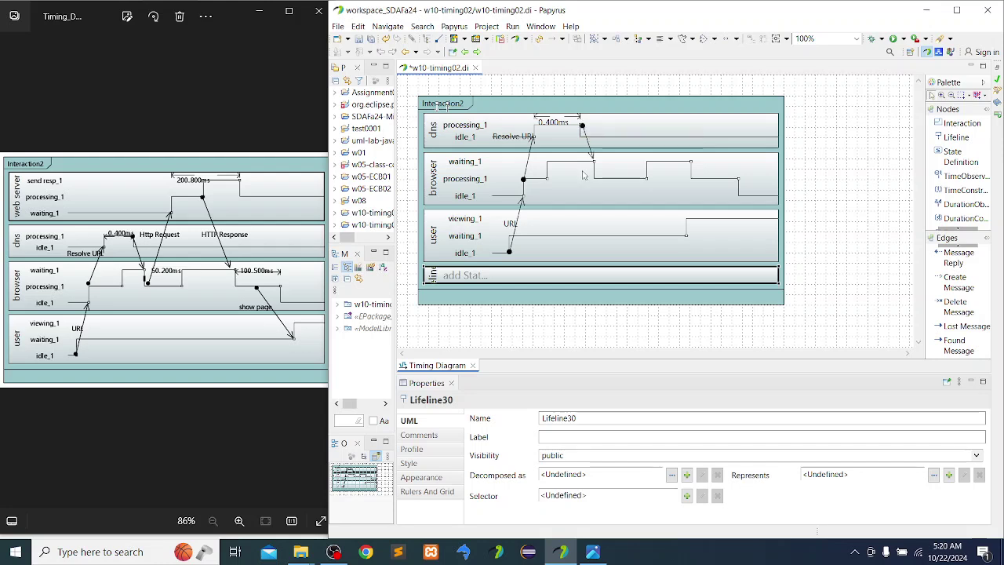
drag(539, 269, 538, 111)
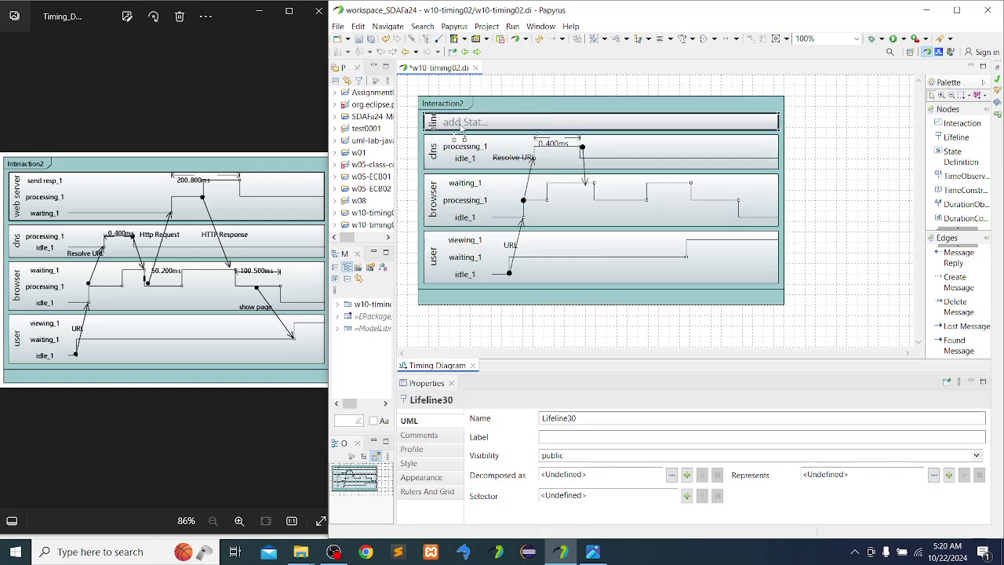
- Rename the new lifeline above dns as web server
double_click(592, 419)
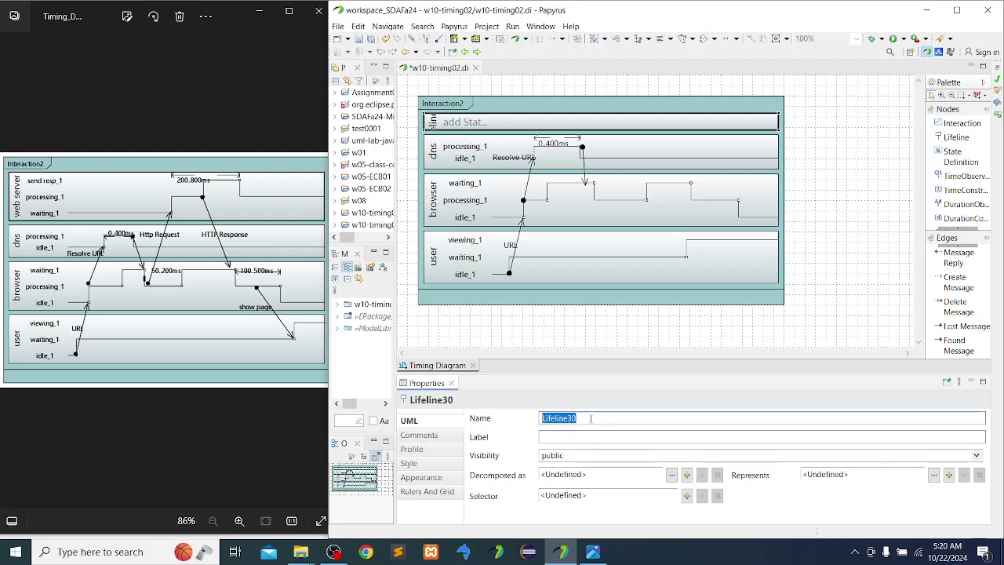
text(w)
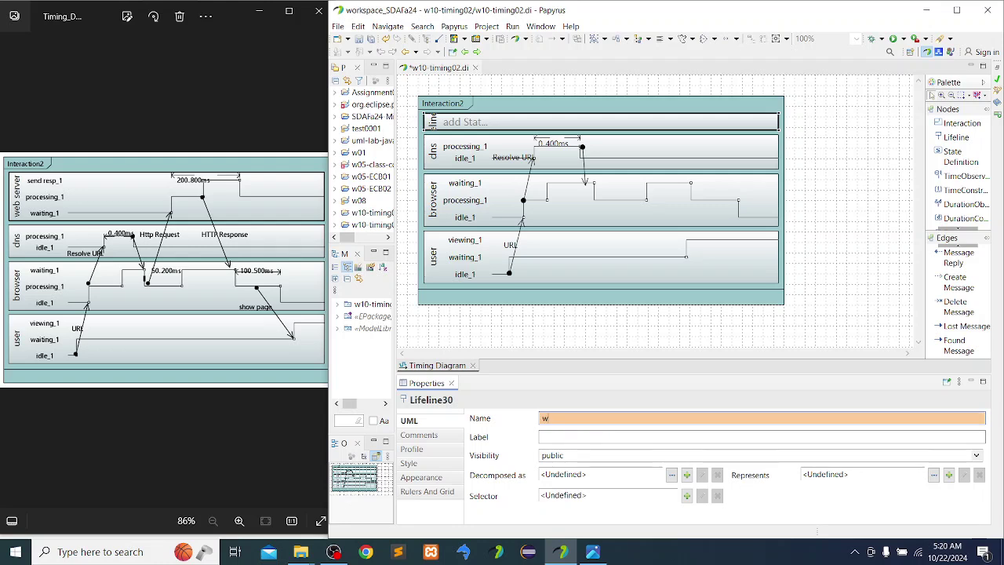
text(eb server)
key(Return)
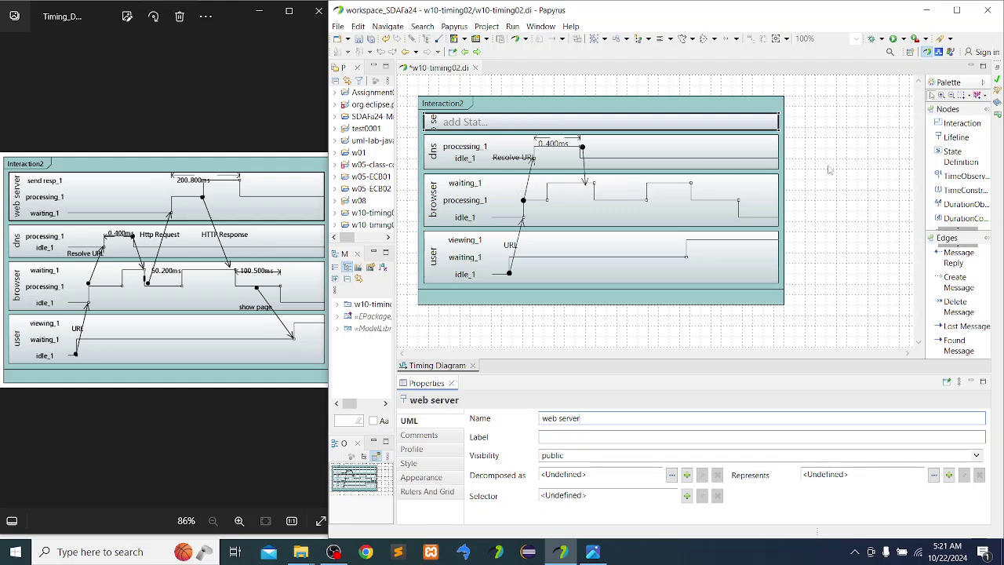
- Add a state definition named waiting_1 to the web server lifeline
click(956, 154)
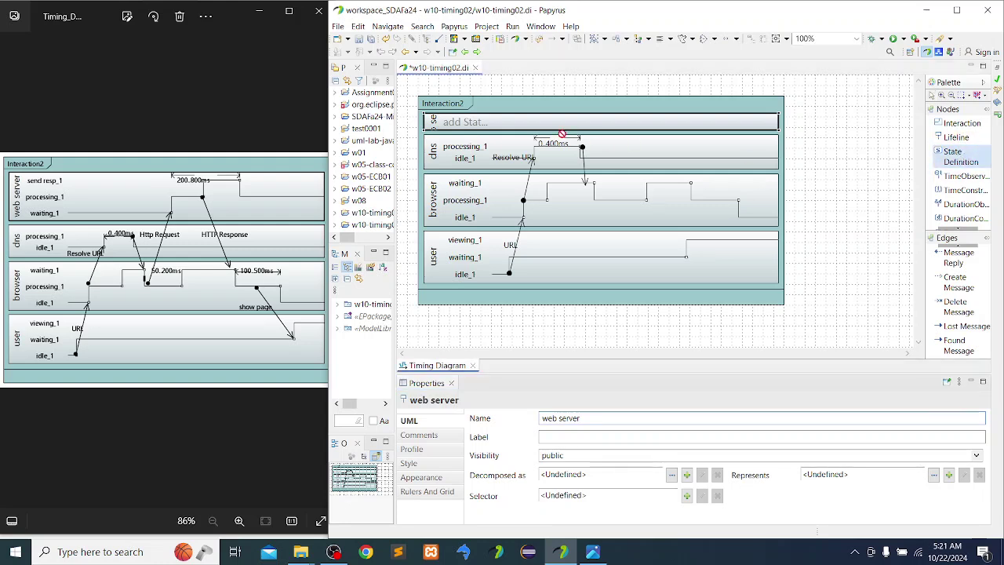
click(466, 121)
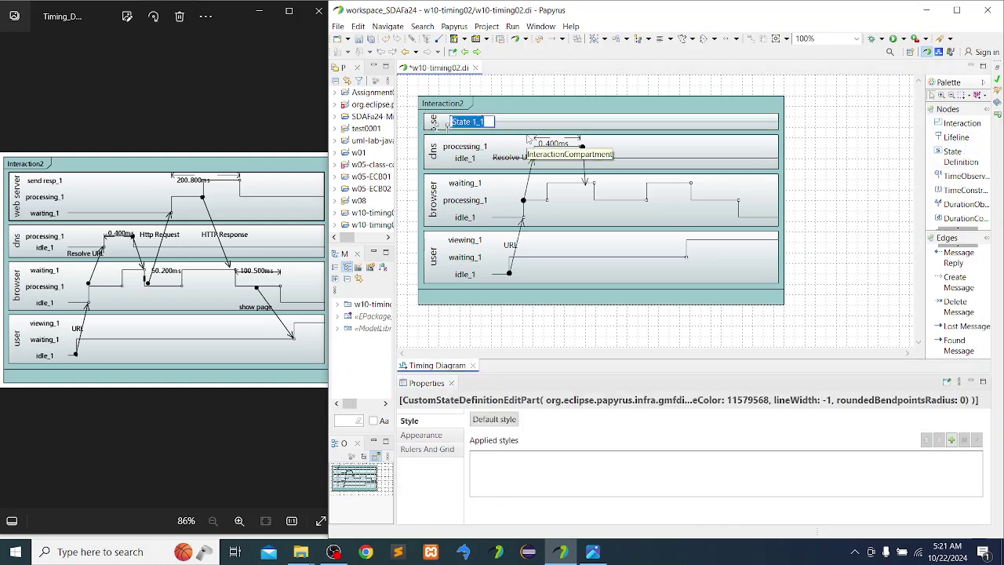
text(waiting_1)
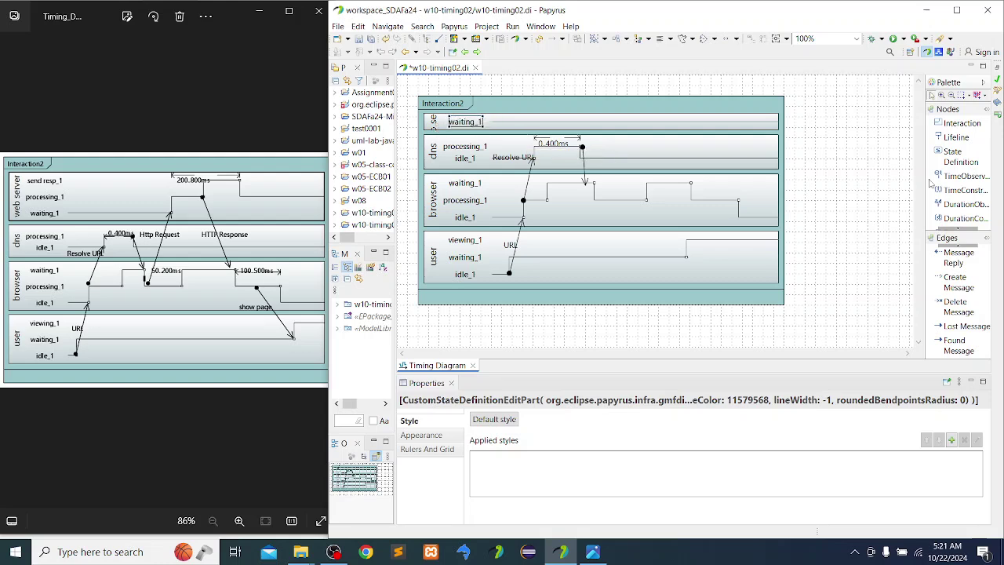
- Add a state definition named processing to the web server lifeline and arrange it above waiting_1
click(959, 156)
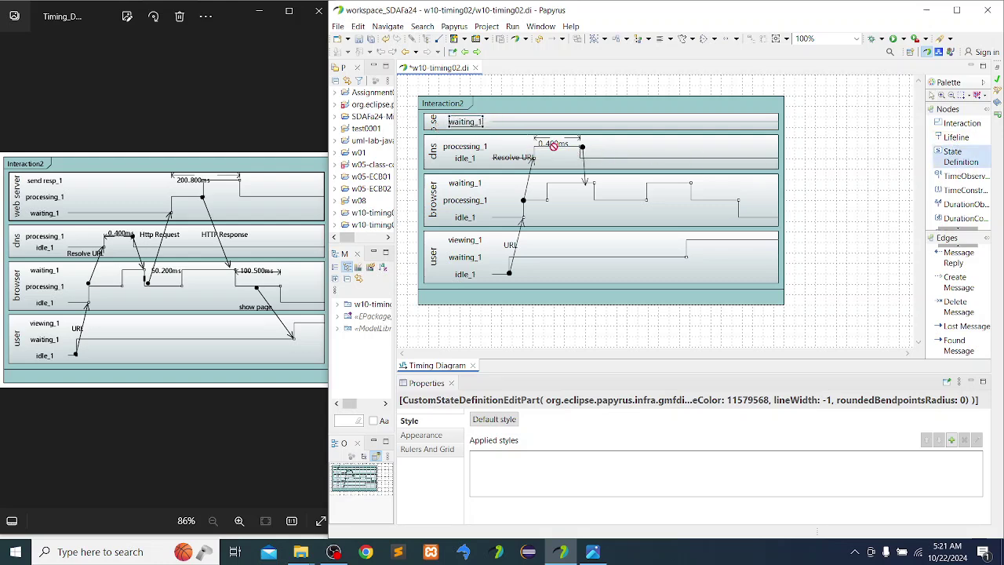
click(452, 132)
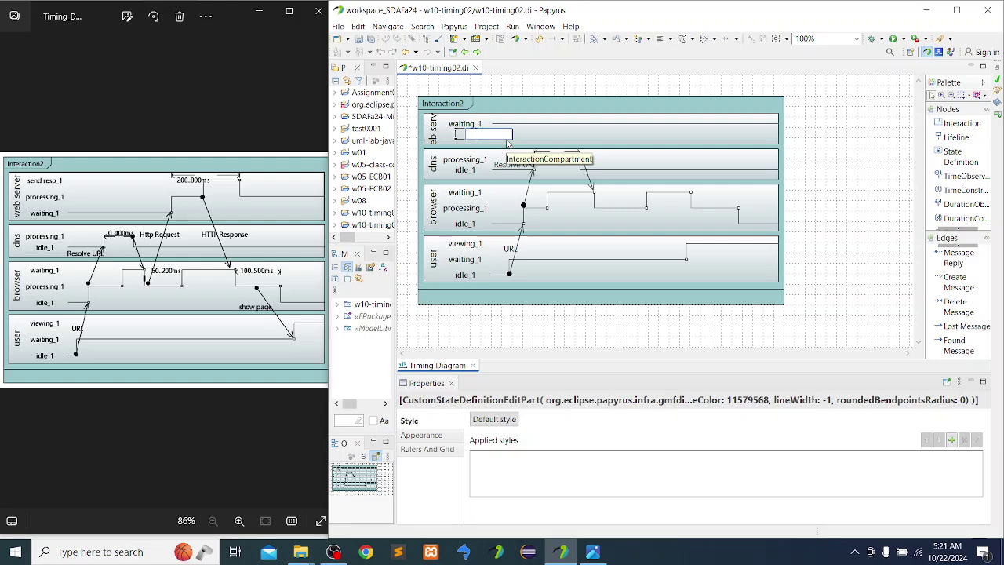
text(proces)
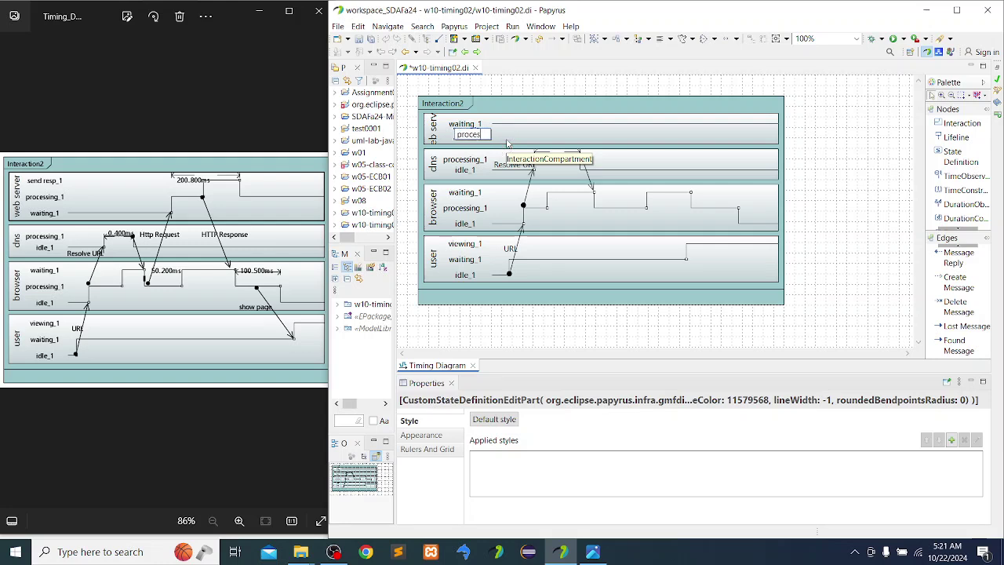
text(sing)
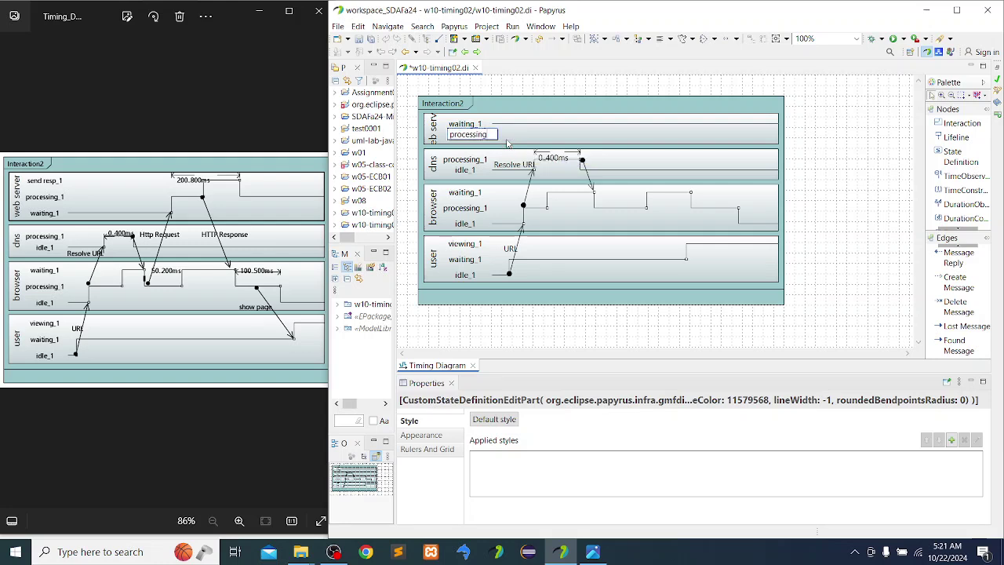
key(Return)
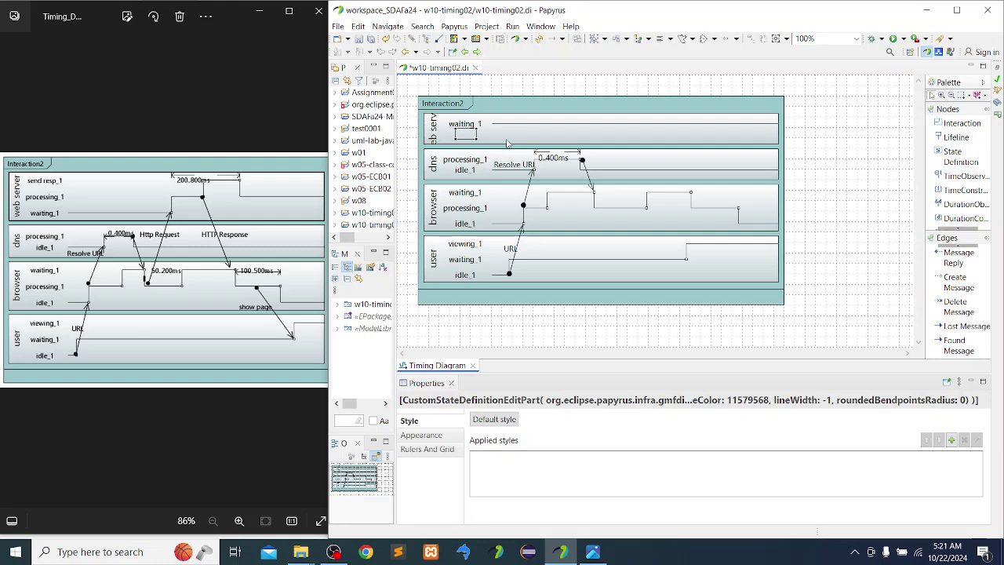
drag(469, 124, 481, 142)
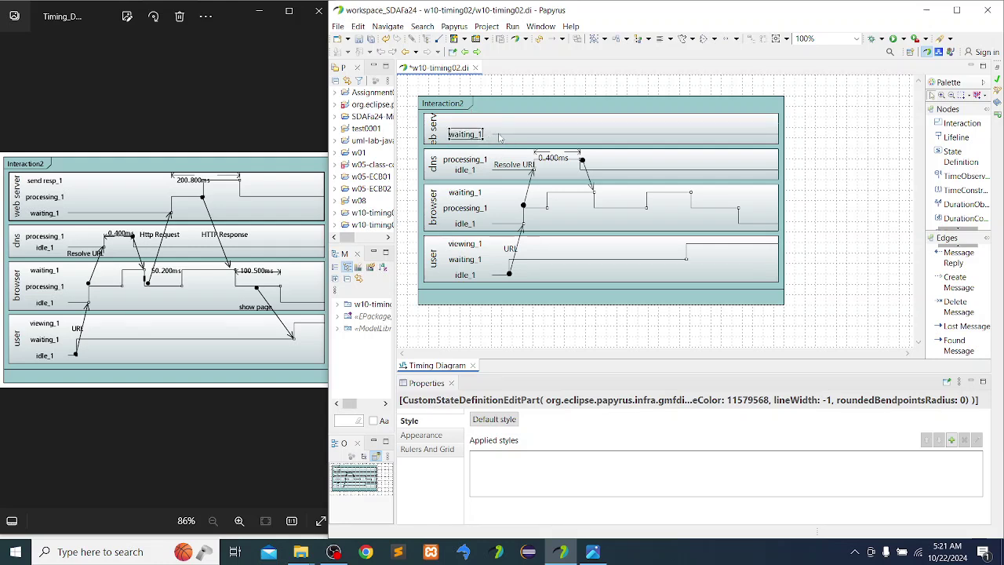
- Split the web server timeline near its start and raise the remaining part from waiting_1 to processing_1
click(524, 139)
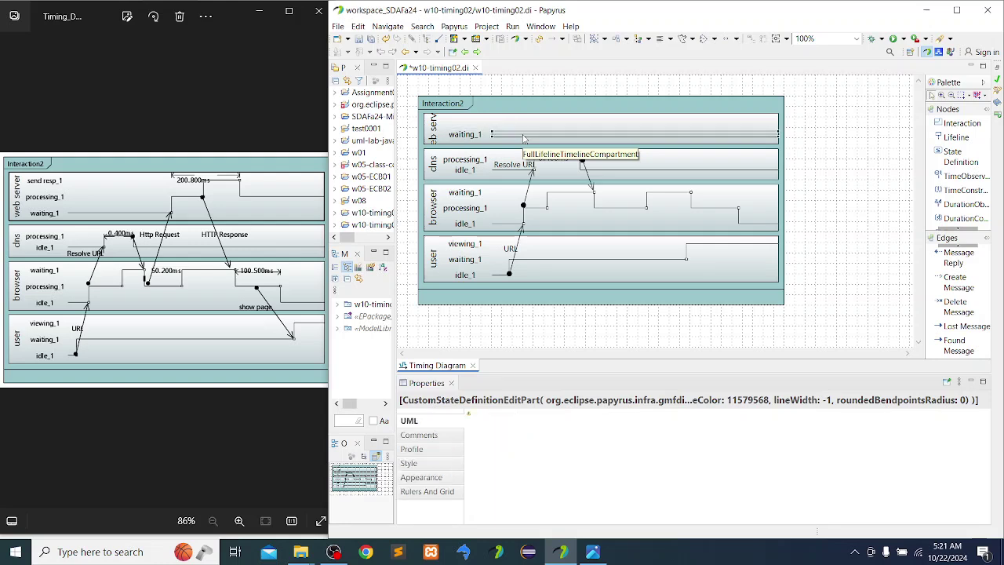
click(537, 123)
drag(537, 123, 537, 123)
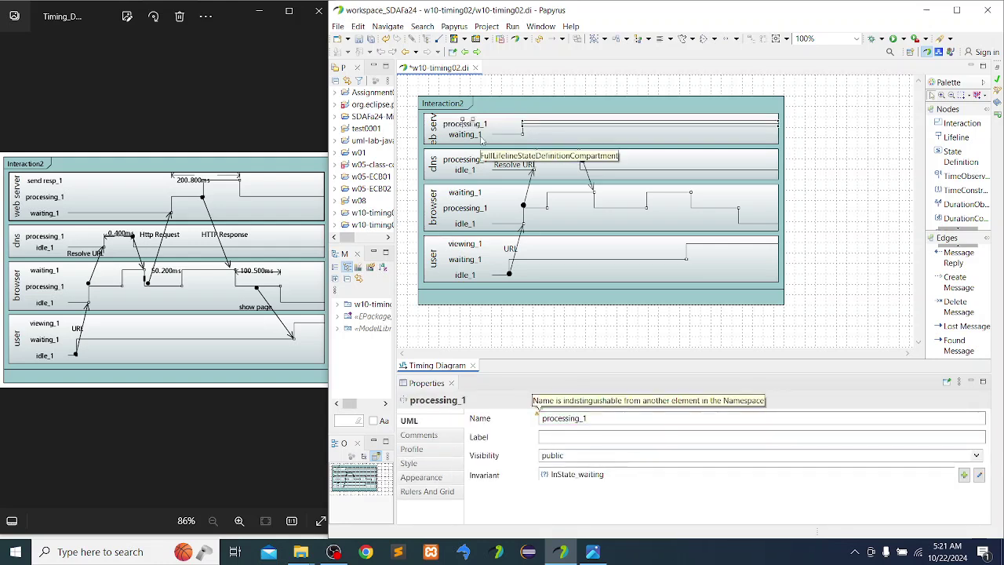
- Extend the interaction's height downward and attach the end of the unnamed dns message to the end of the browser's first waiting segment
click(583, 299)
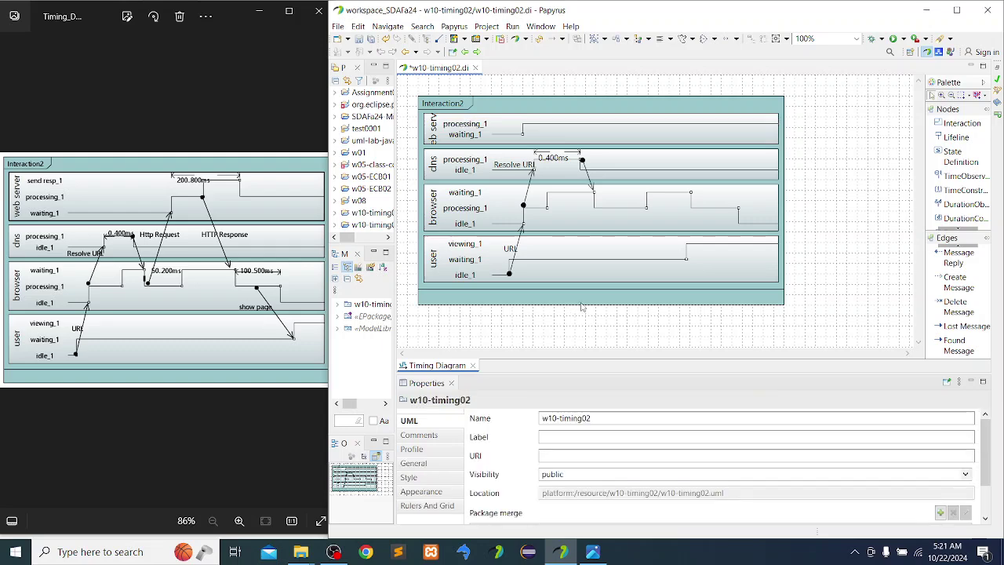
drag(601, 303, 604, 341)
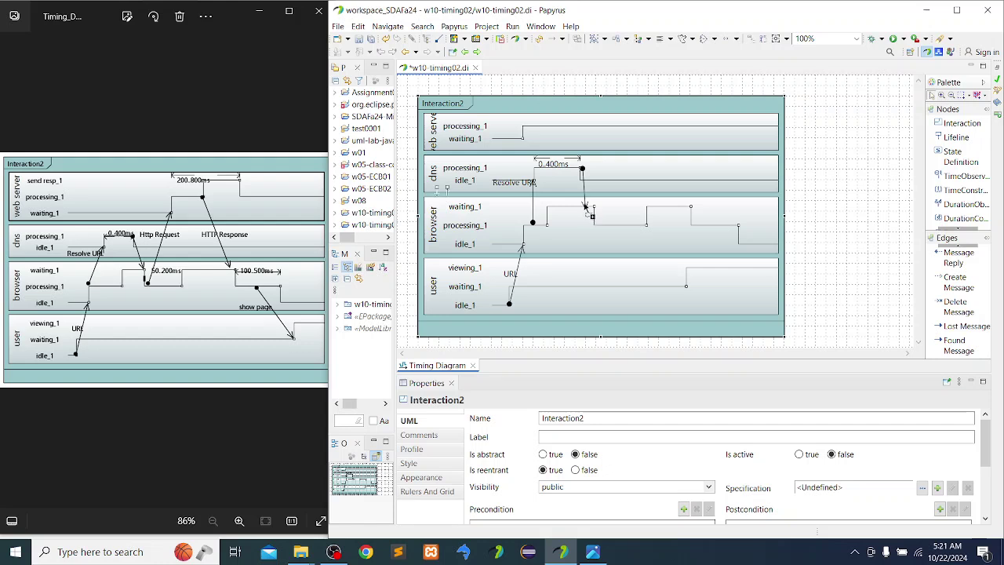
click(587, 209)
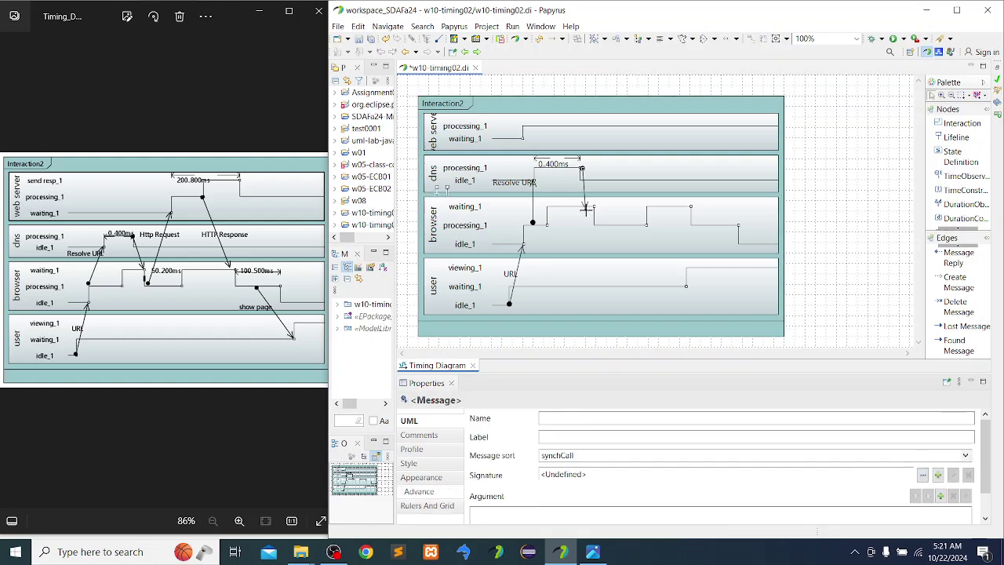
mouse_move(586, 209)
mouse_down()
mouse_move(609, 223)
mouse_move(600, 210)
mouse_up()
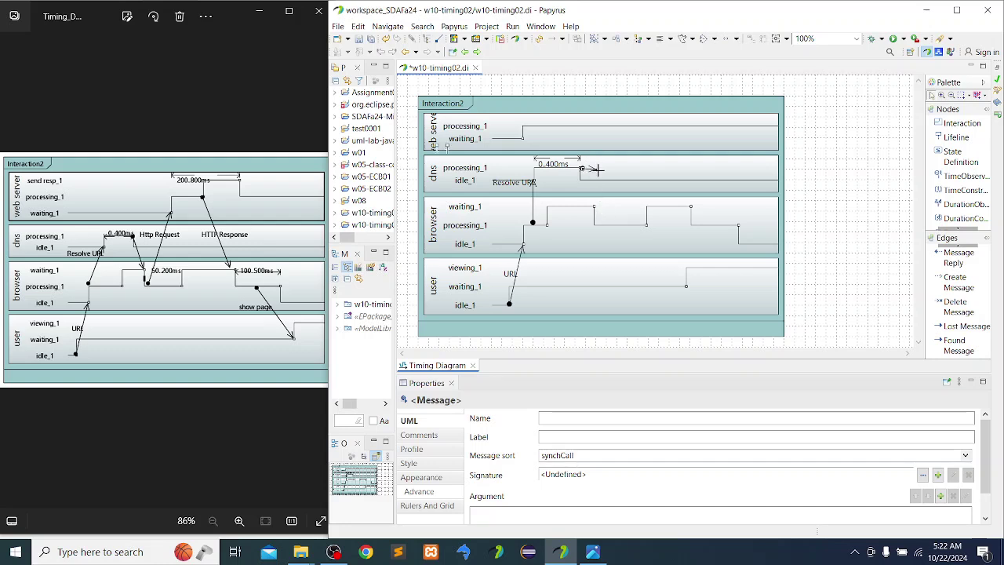
drag(583, 168, 595, 205)
click(612, 212)
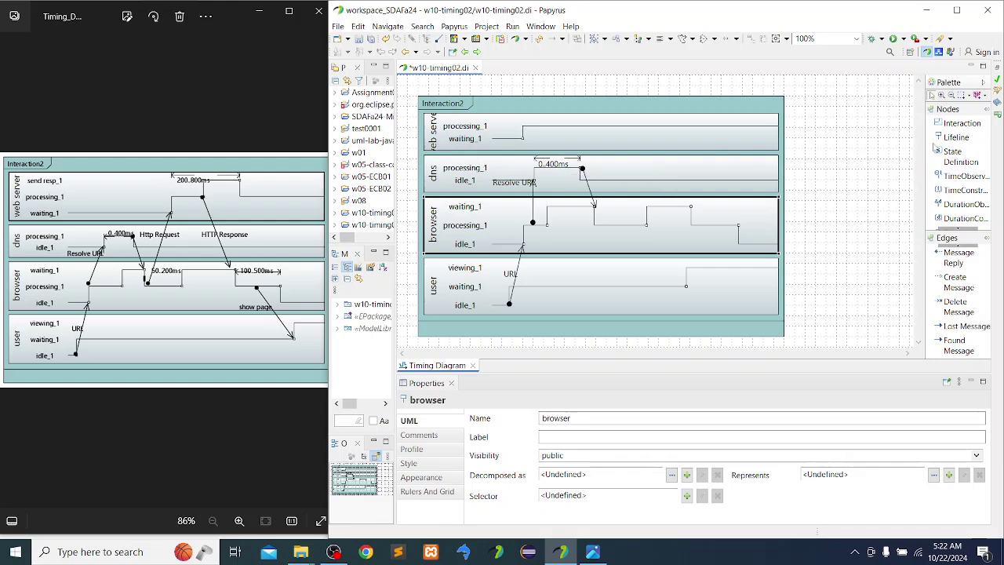
- Add a state definition named send resp above processing_1 in the web server lifeline and raise the last part of its timeline to it
click(955, 156)
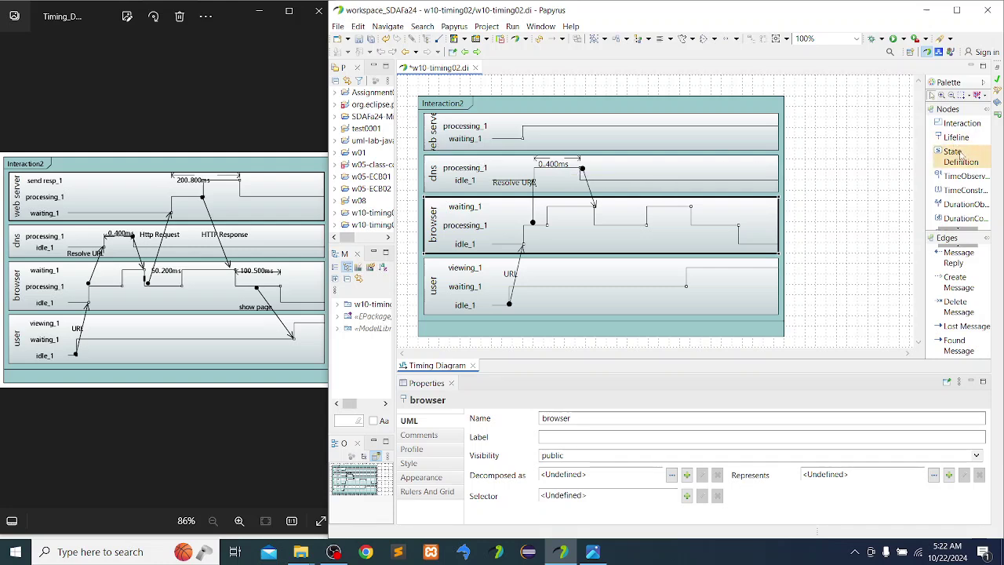
click(471, 134)
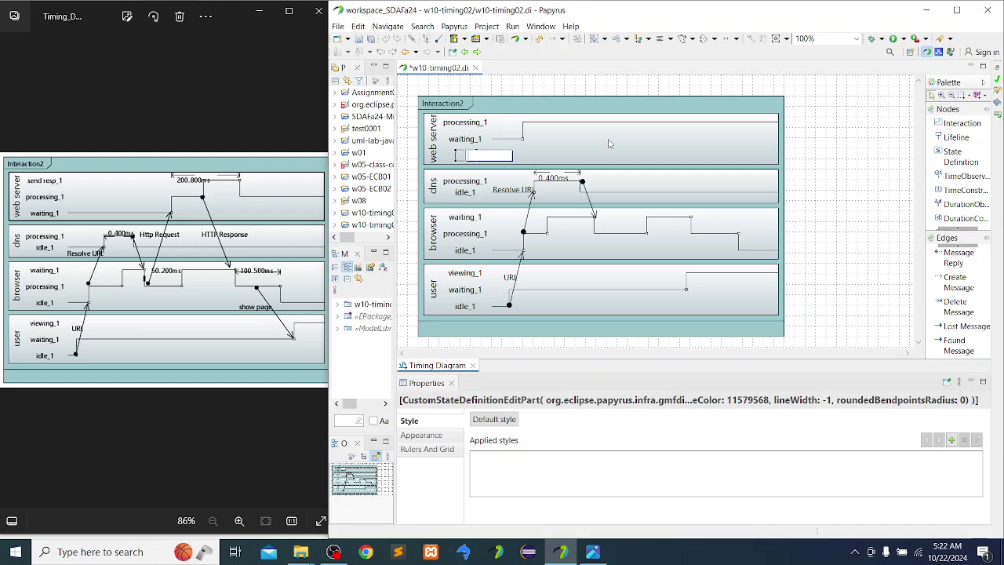
text(send res)
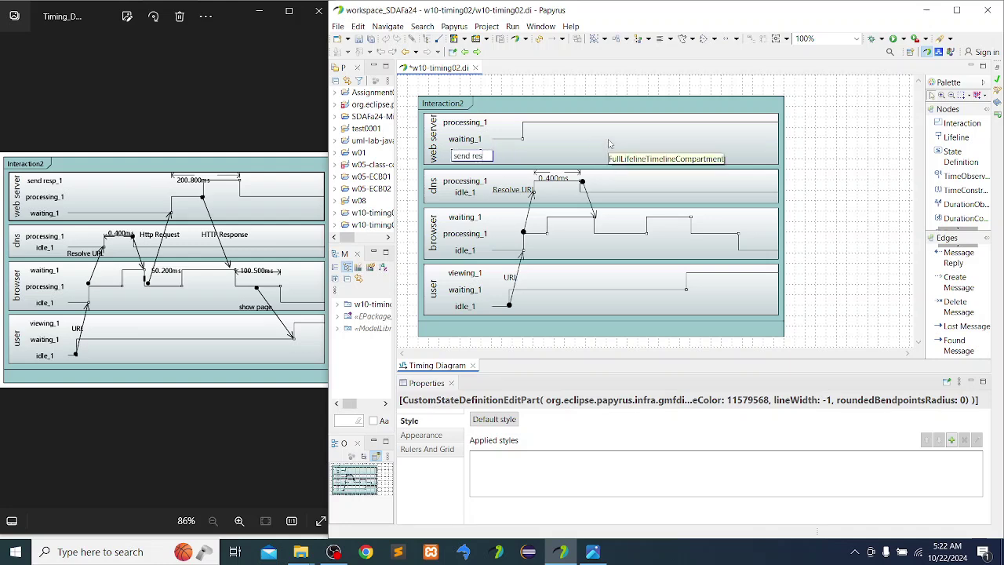
key(Escape)
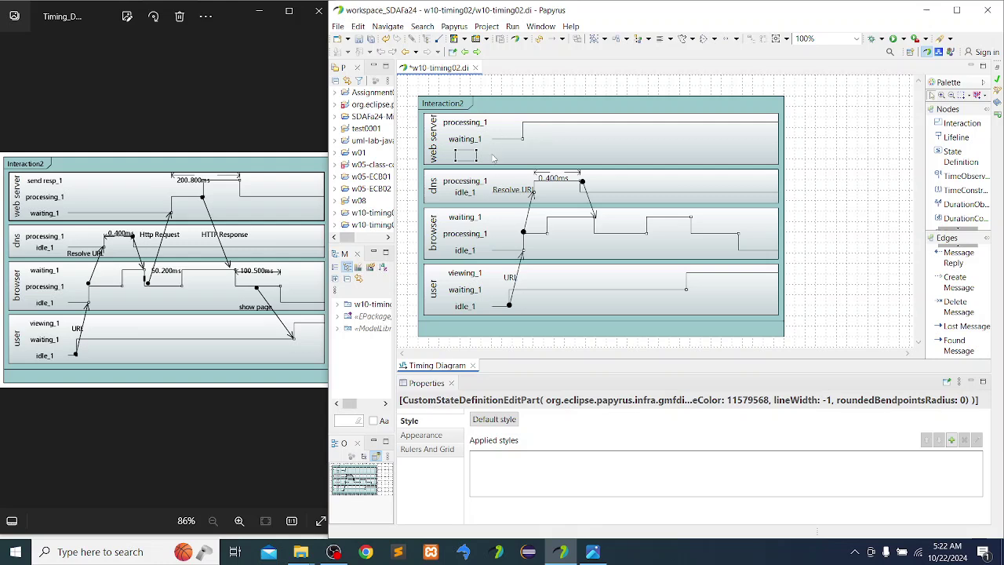
drag(470, 155, 486, 121)
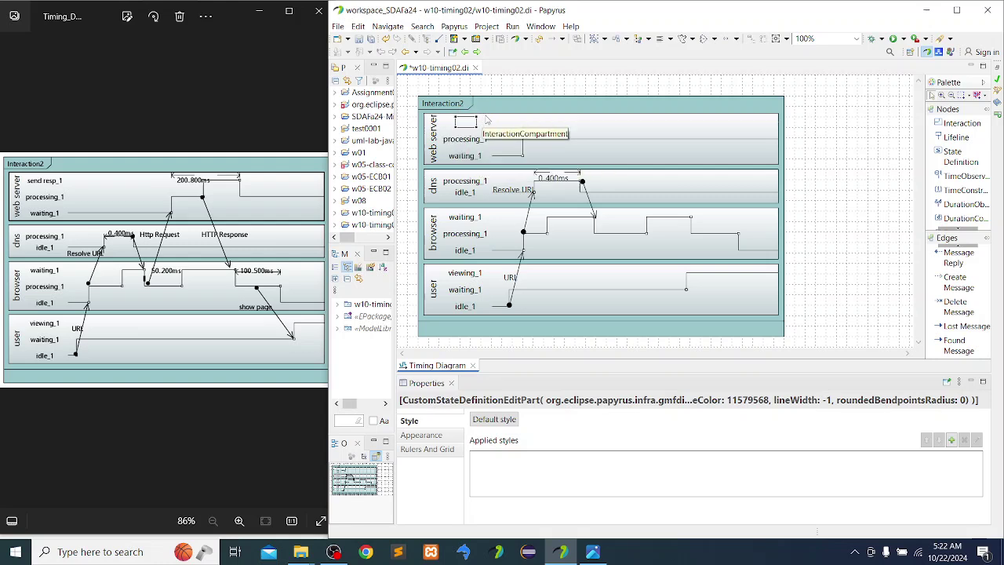
double_click(568, 139)
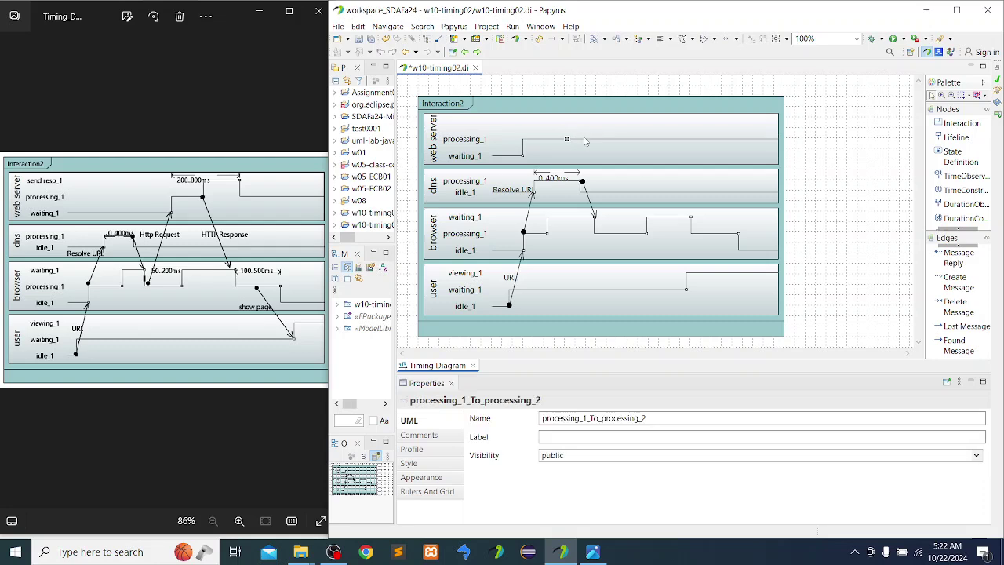
drag(586, 139, 586, 122)
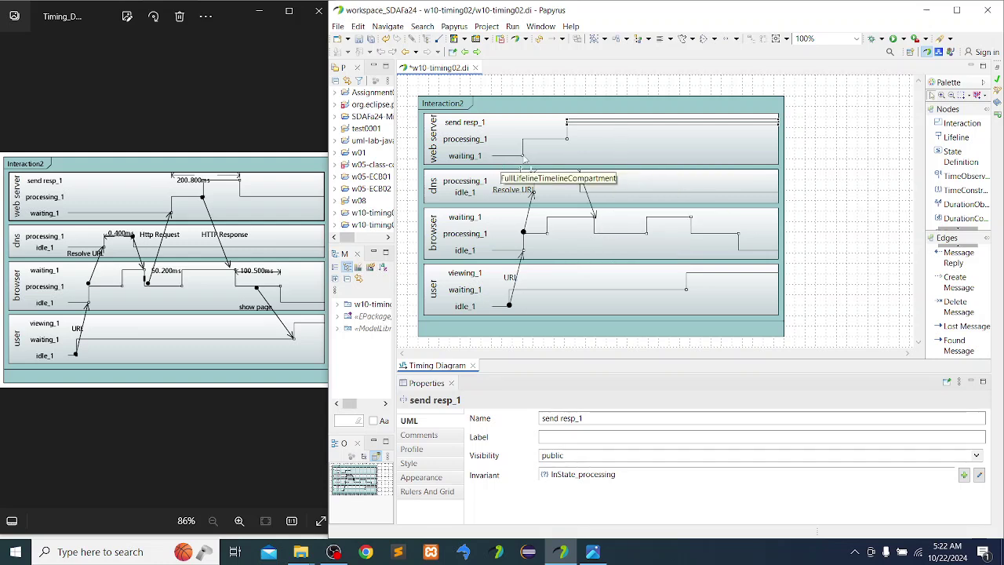
- Shift the web server's change to processing_1 into the browser's second processing segment and its change to send resp_1 to that segment's end
drag(524, 158, 565, 155)
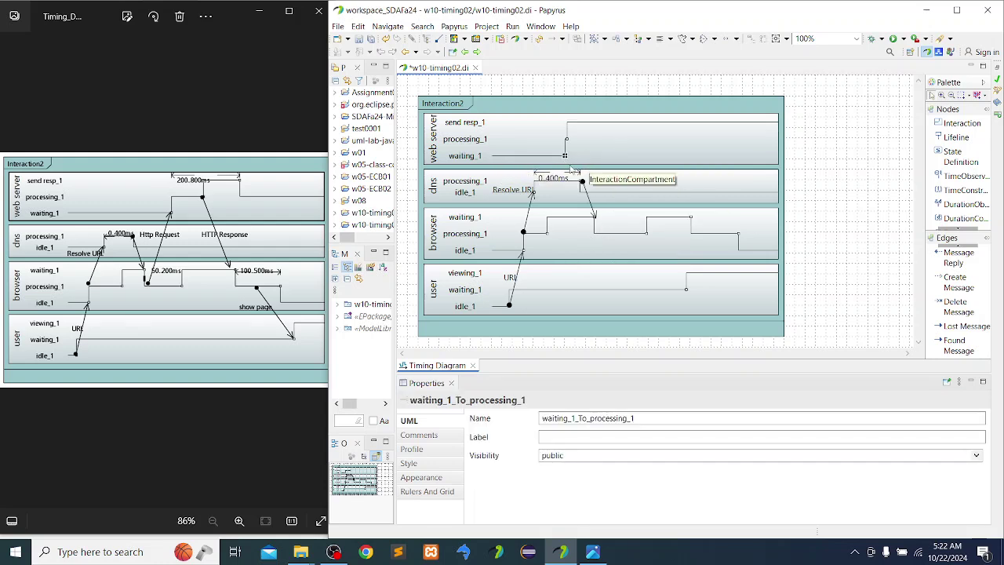
click(580, 144)
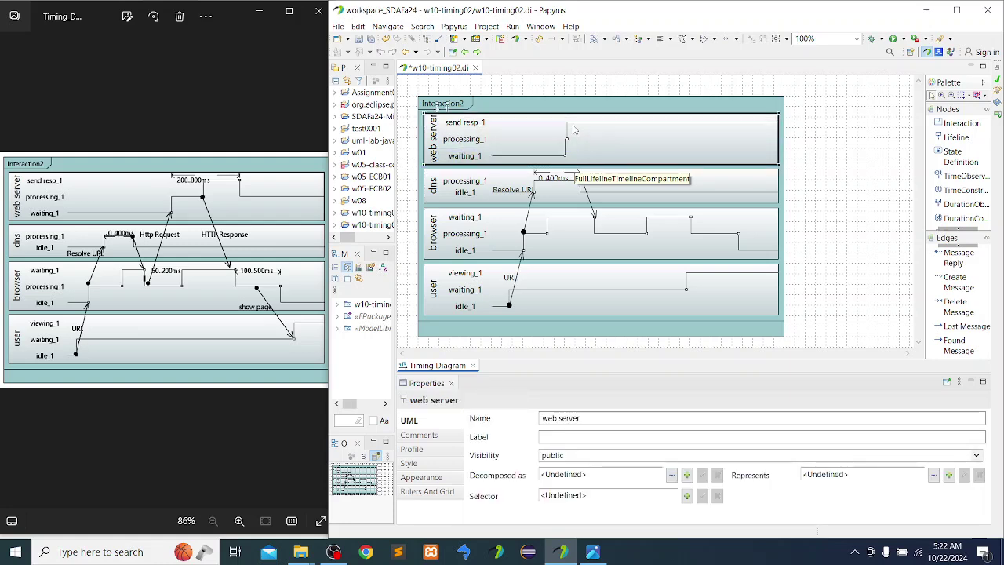
click(568, 136)
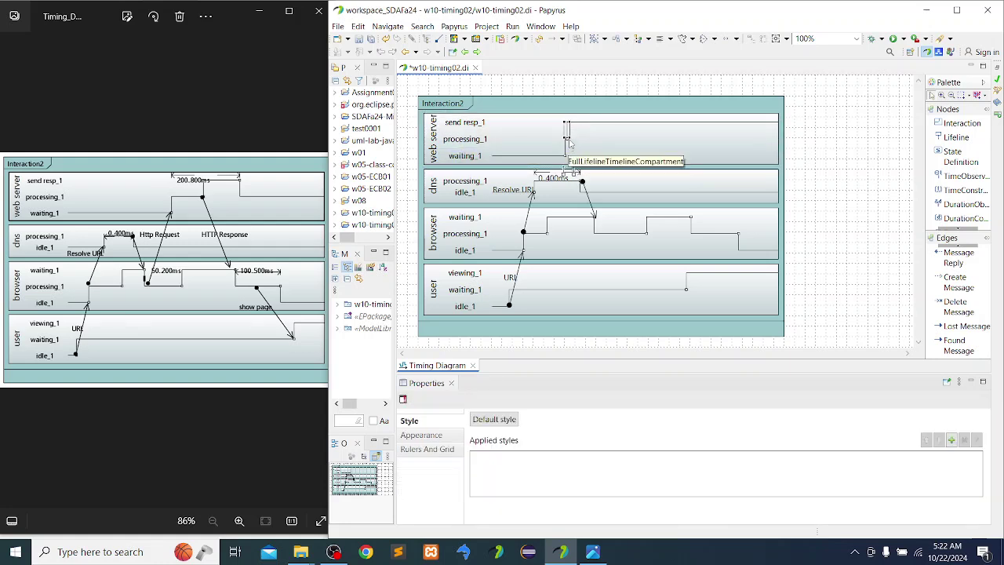
drag(570, 143, 602, 141)
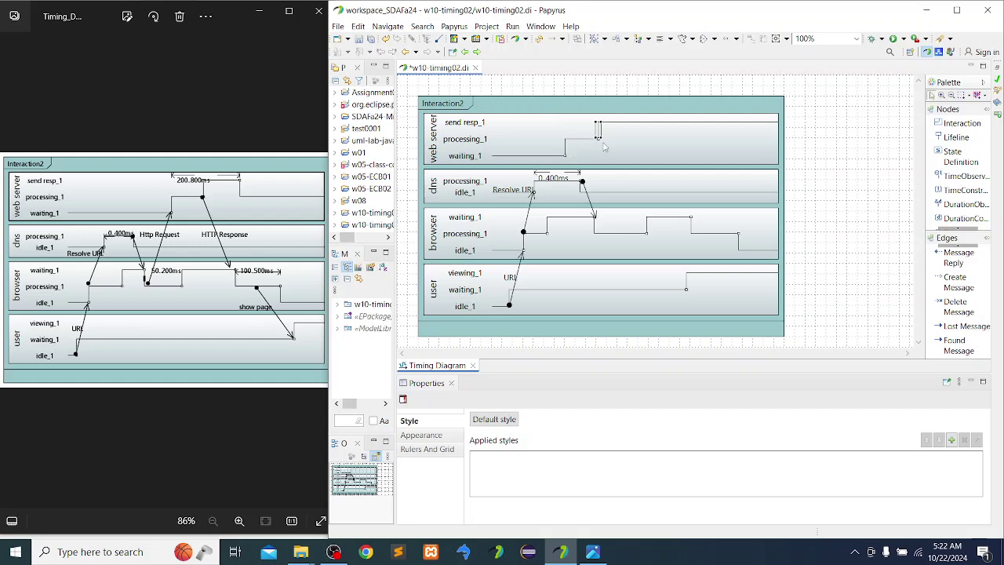
click(570, 157)
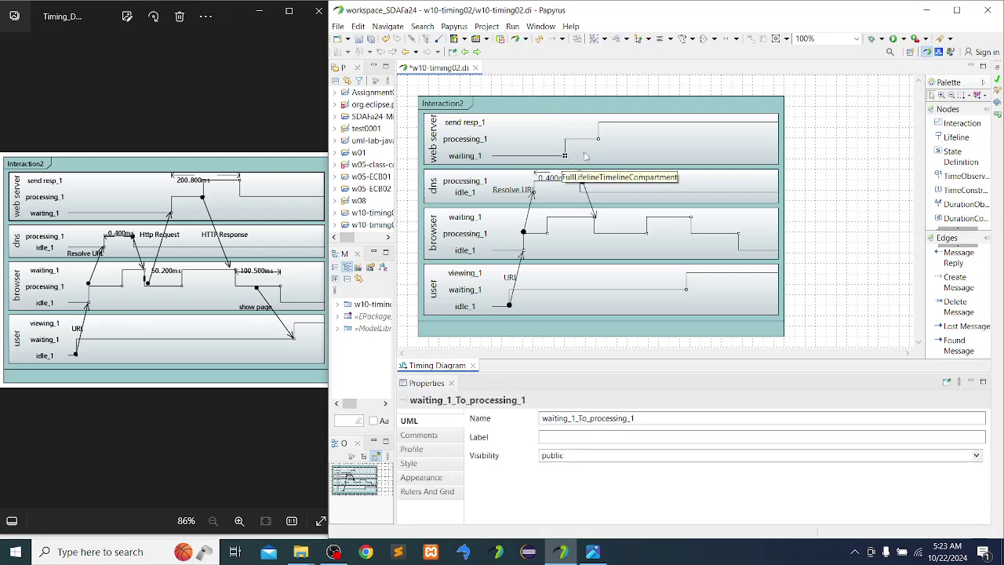
drag(600, 140, 634, 143)
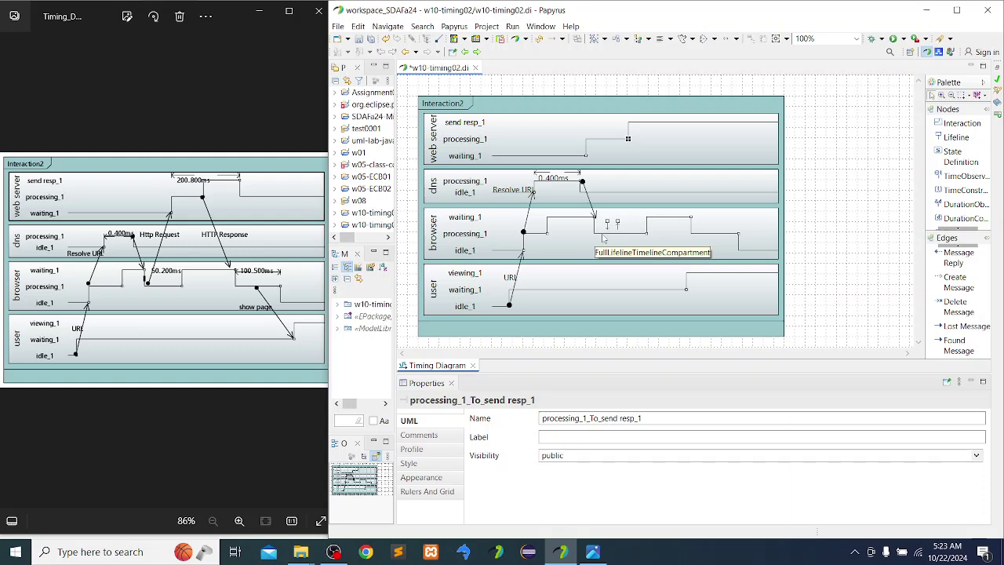
click(618, 141)
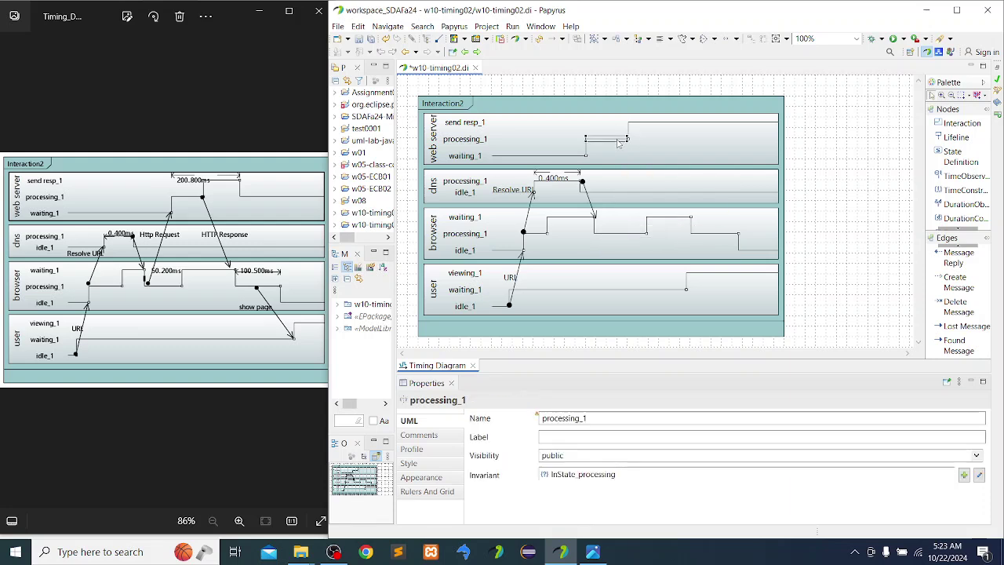
drag(587, 152, 650, 142)
click(628, 140)
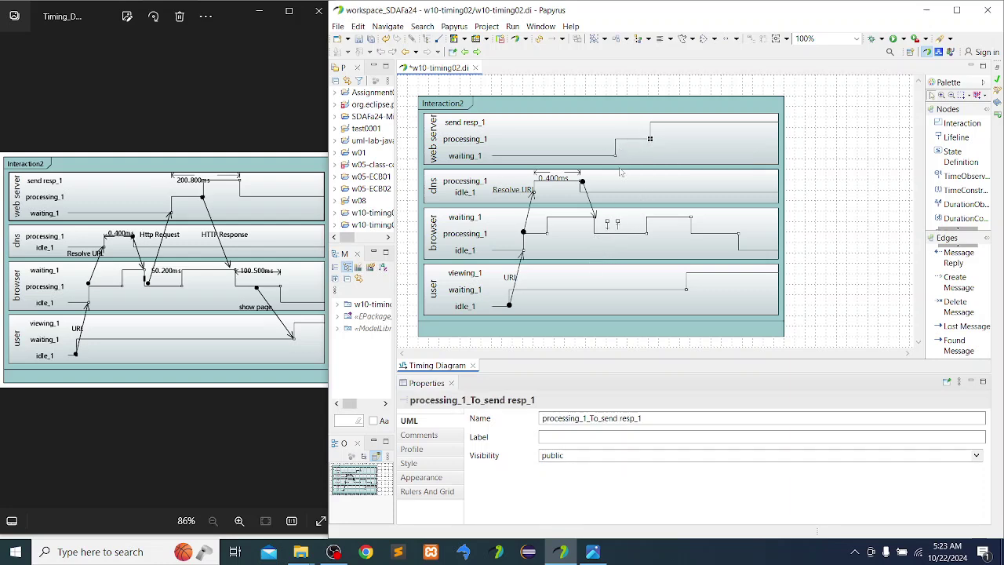
- Draw a found message named Http Request from the start of the browser's second processing segment to the end of the web server's waiting segment
click(957, 307)
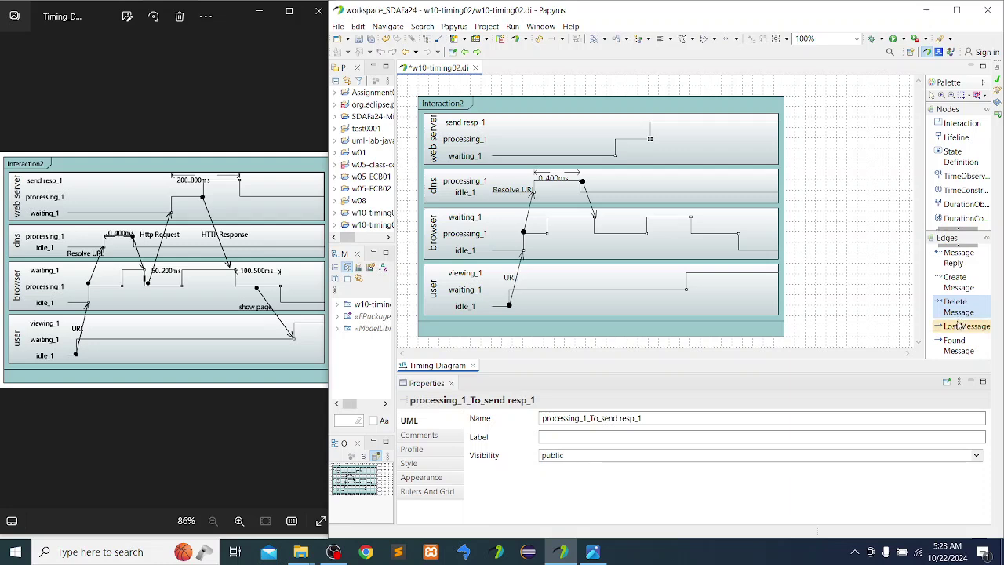
click(963, 348)
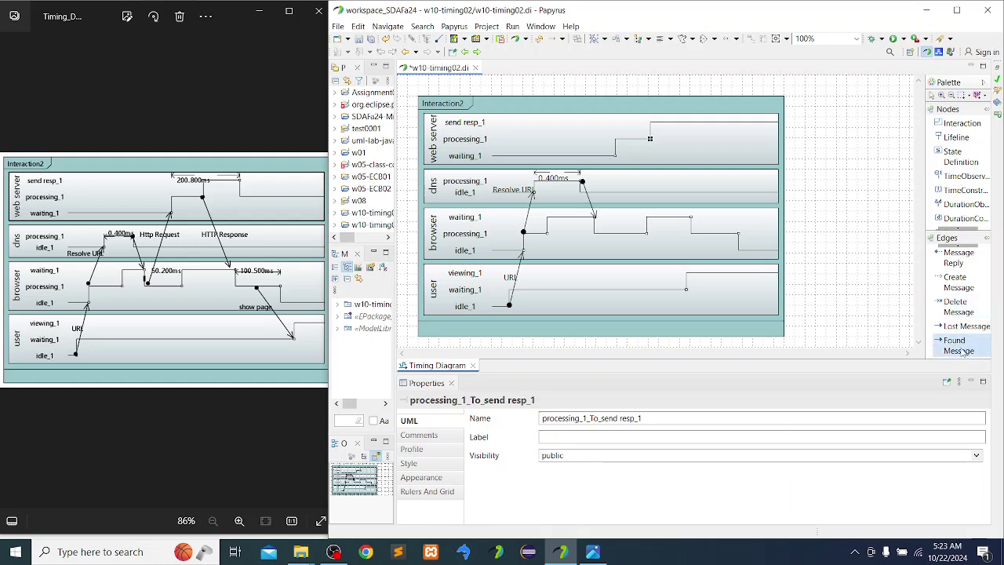
click(606, 226)
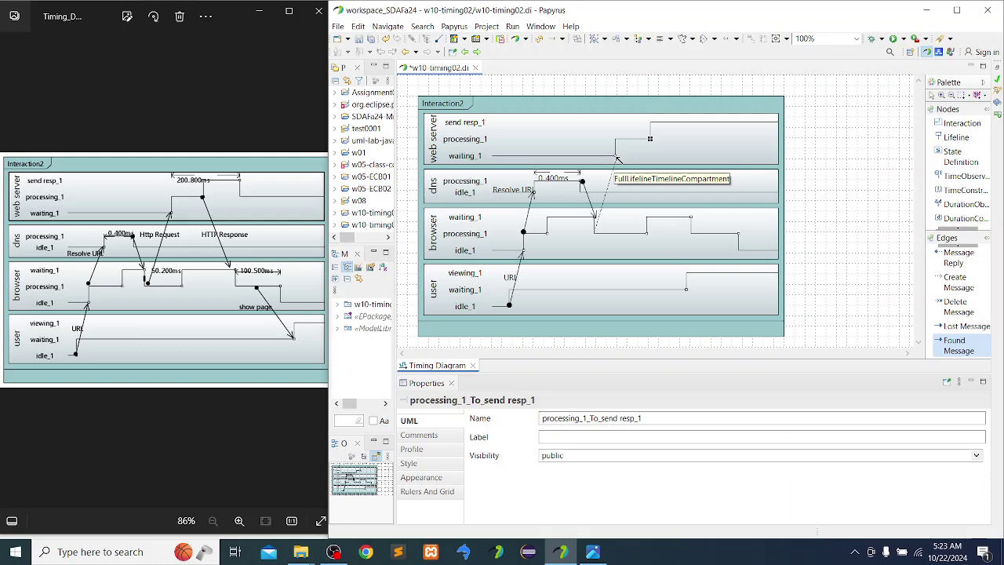
click(617, 158)
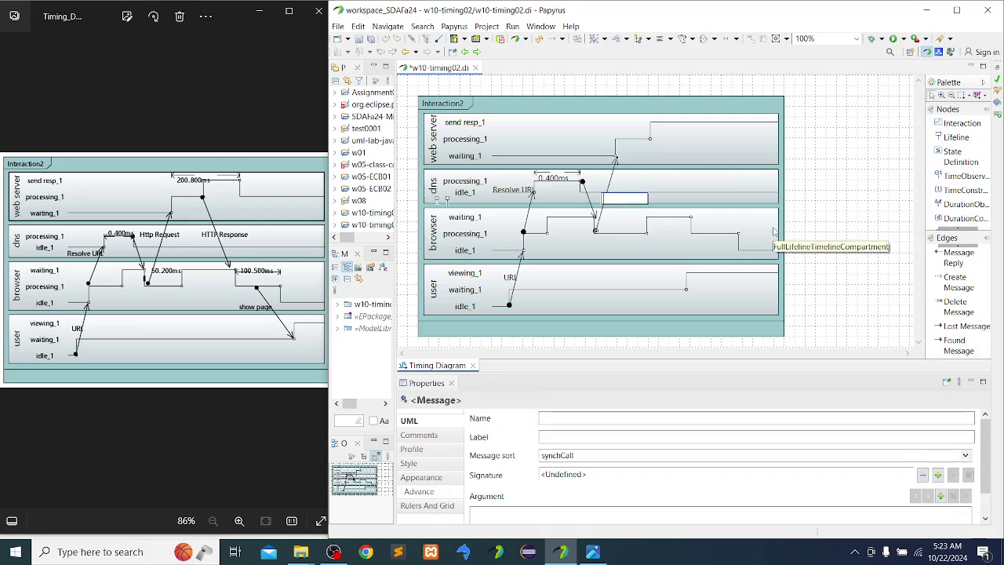
text(Htt)
text(p)
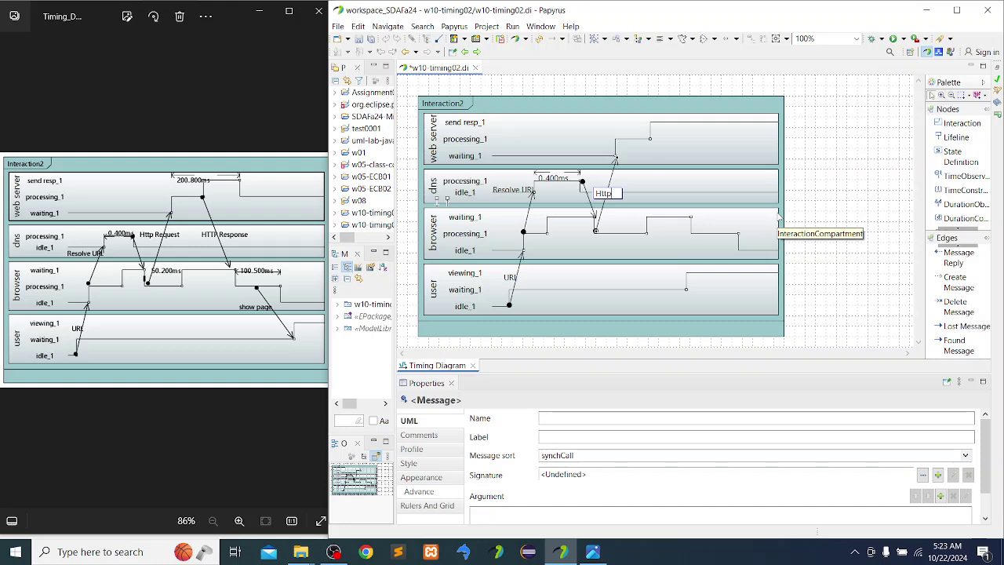
text( Request)
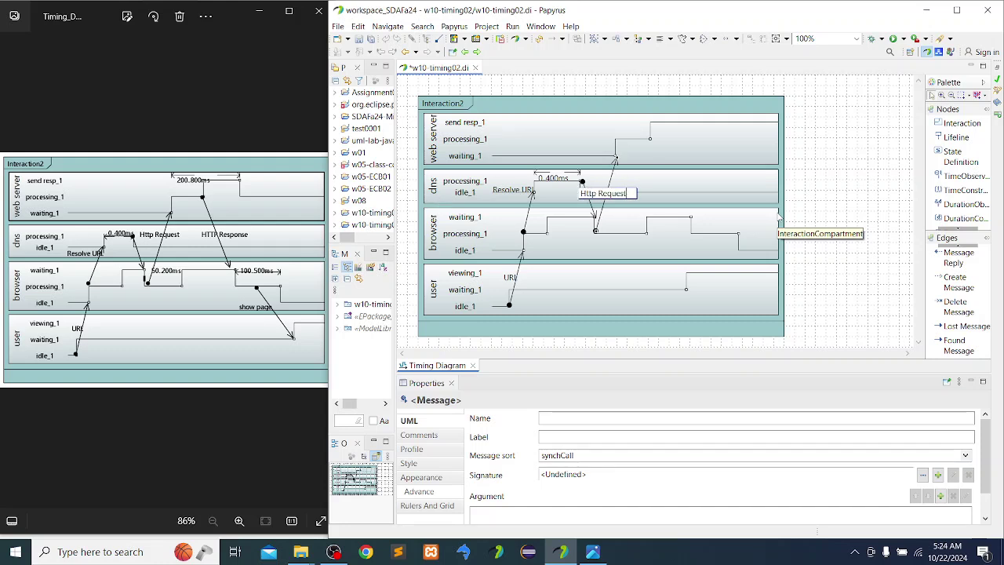
key(Return)
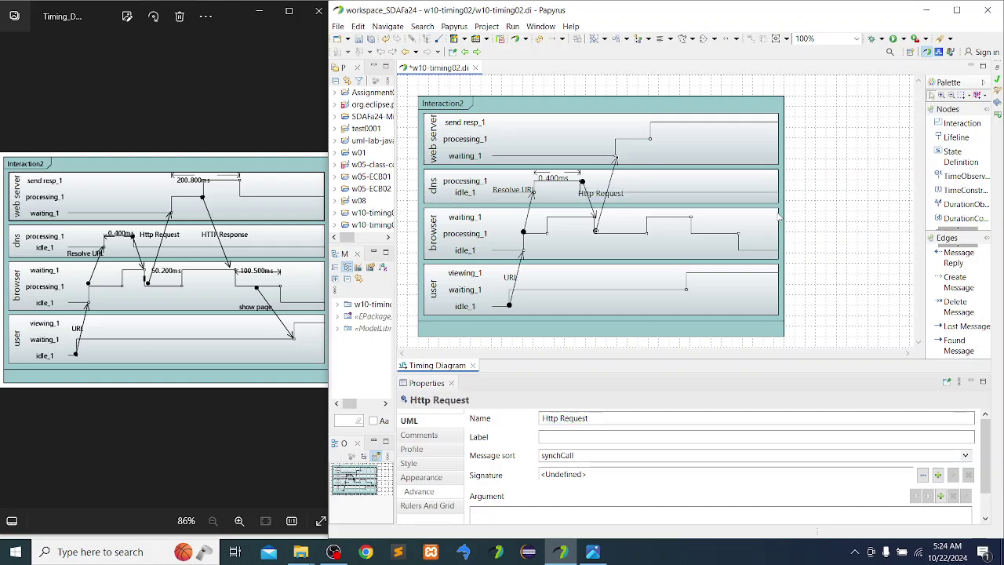
- Move the Http Request message label up to the top of the dns lifeline
click(616, 195)
drag(628, 179, 630, 184)
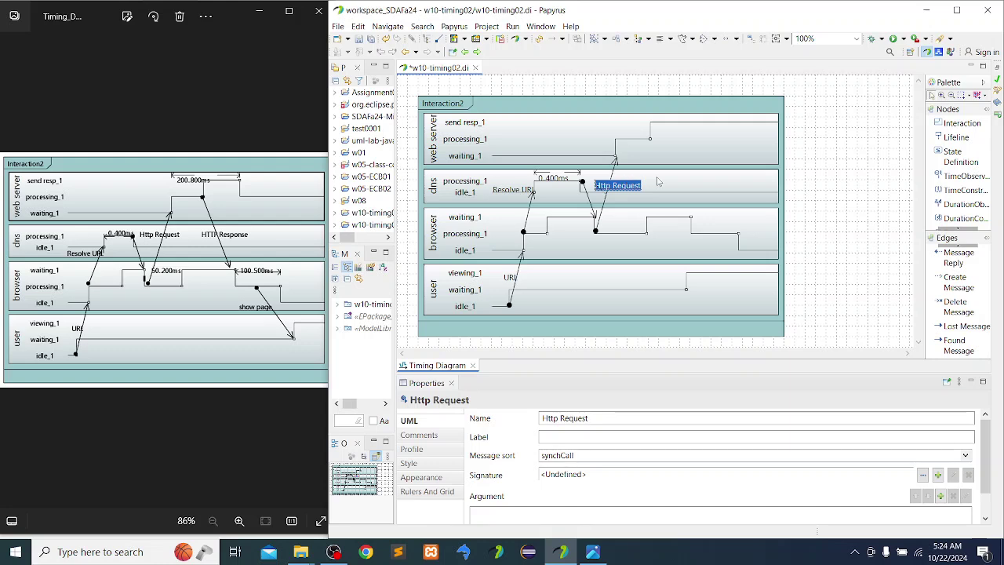
click(658, 181)
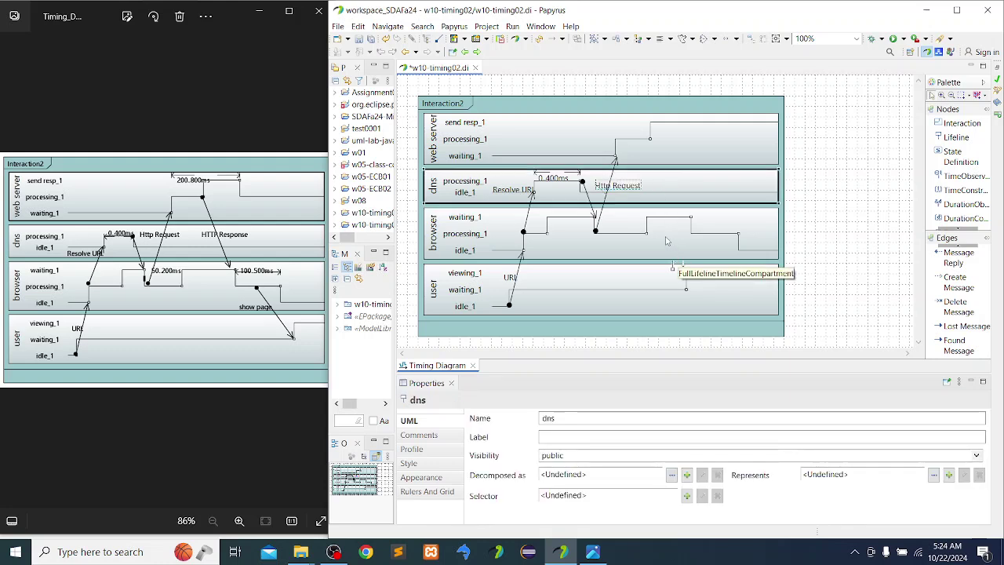
click(628, 185)
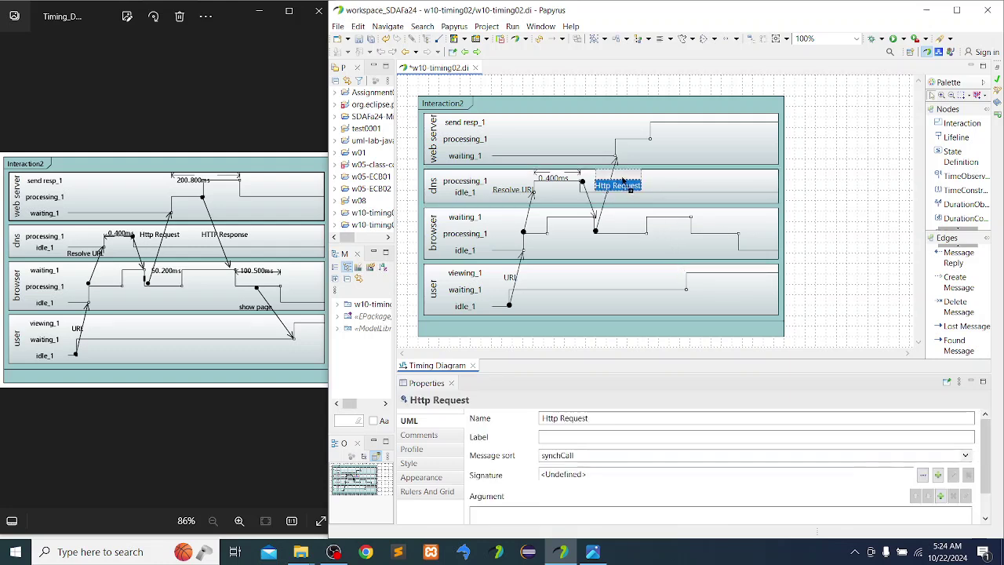
click(645, 180)
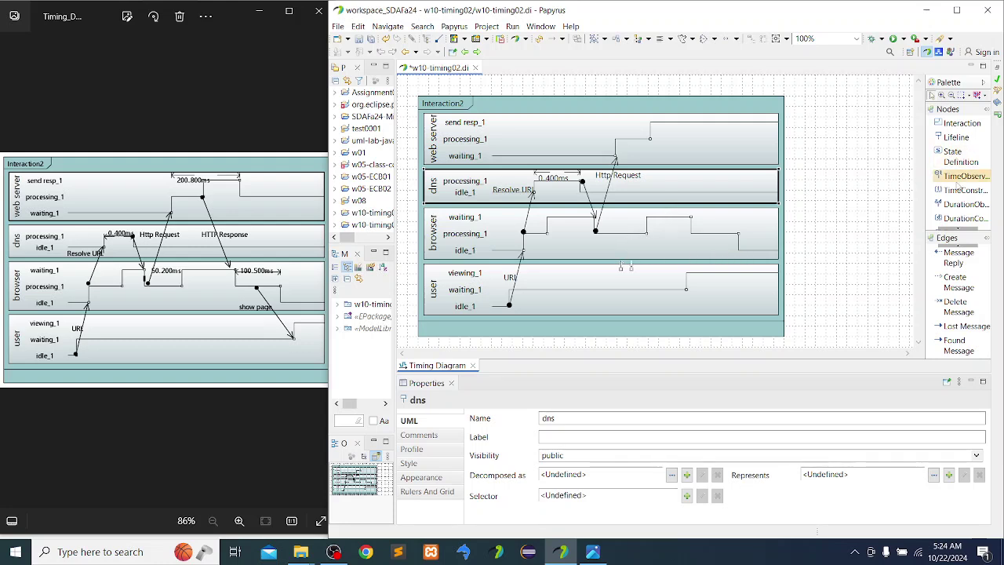
- Add a time constraint of 50..200ms at the start of the browser's second processing segment and shift its label to the right of that point
click(964, 191)
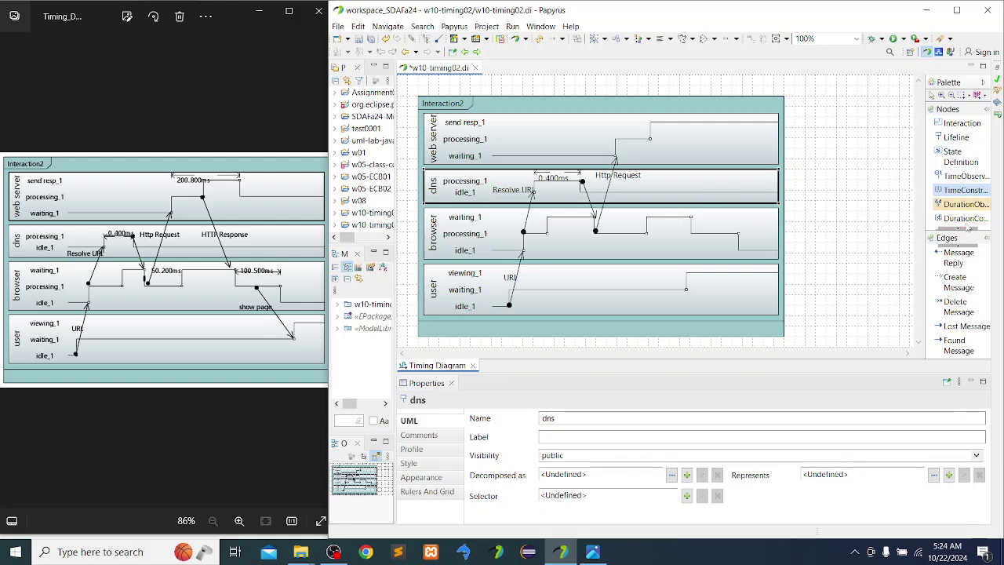
click(596, 238)
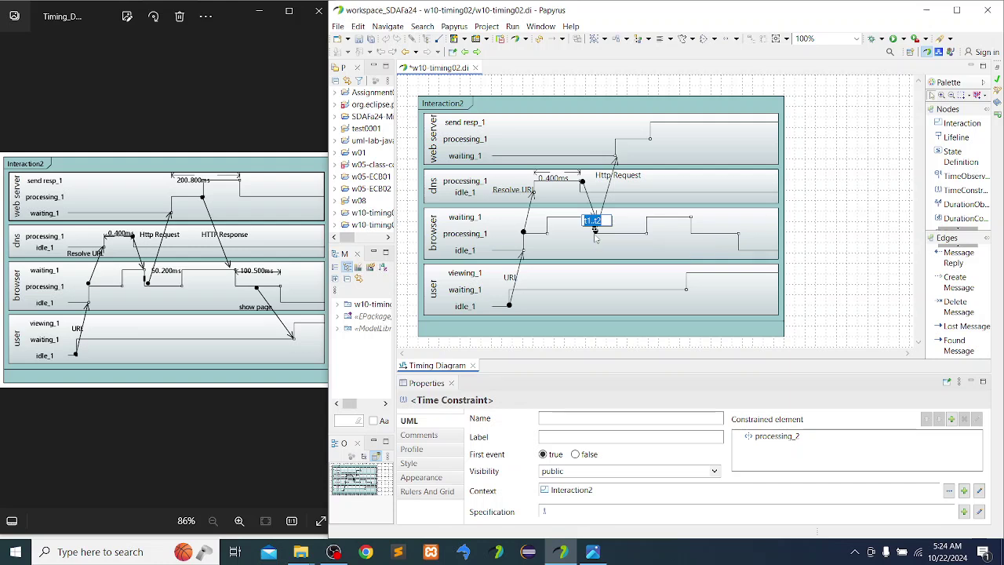
click(596, 225)
key(BackSpace)
key(BackSpace)
key(BackSpace)
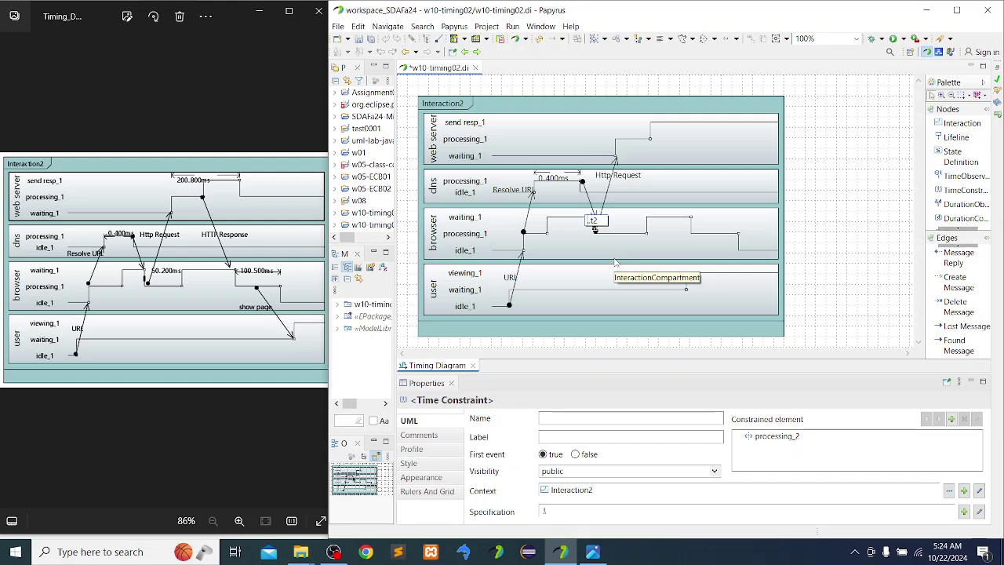
text(50.)
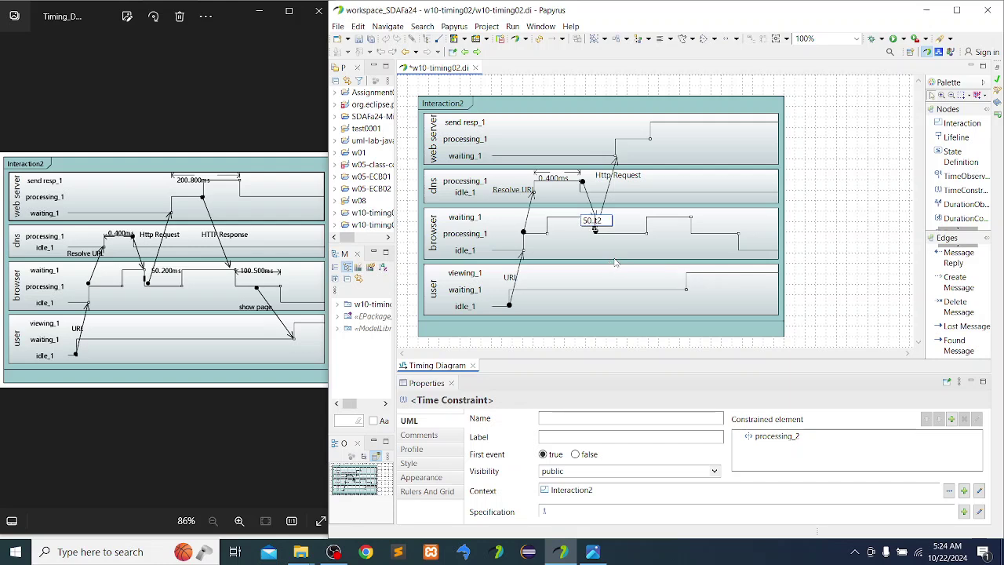
key(BackSpace)
key(BackSpace)
text(200ms)
key(Return)
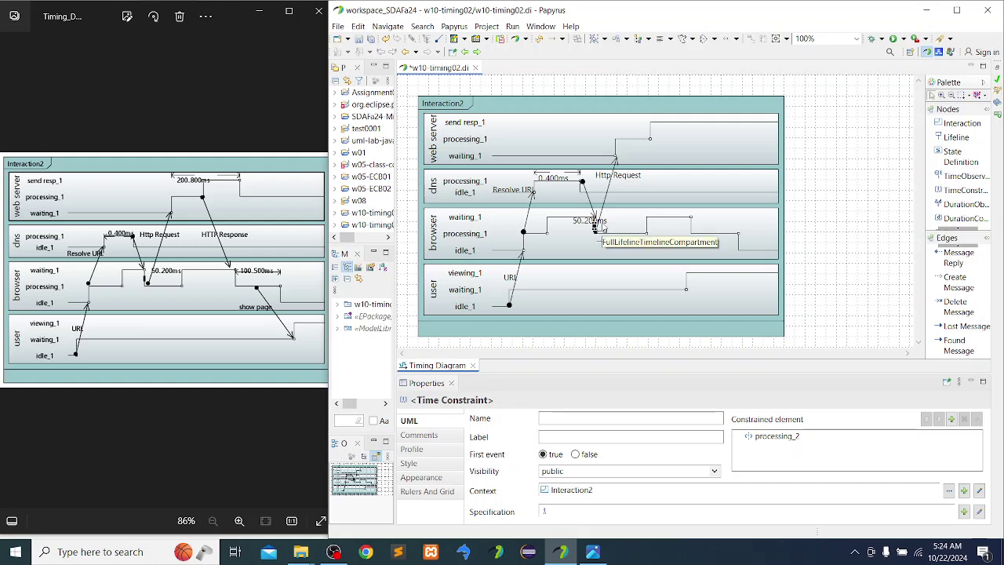
drag(601, 223, 630, 219)
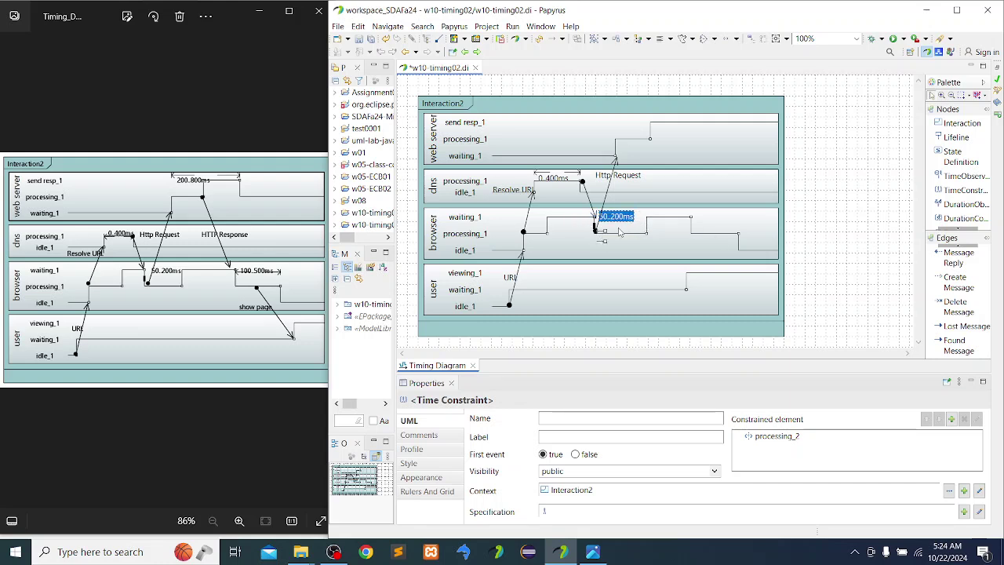
click(634, 234)
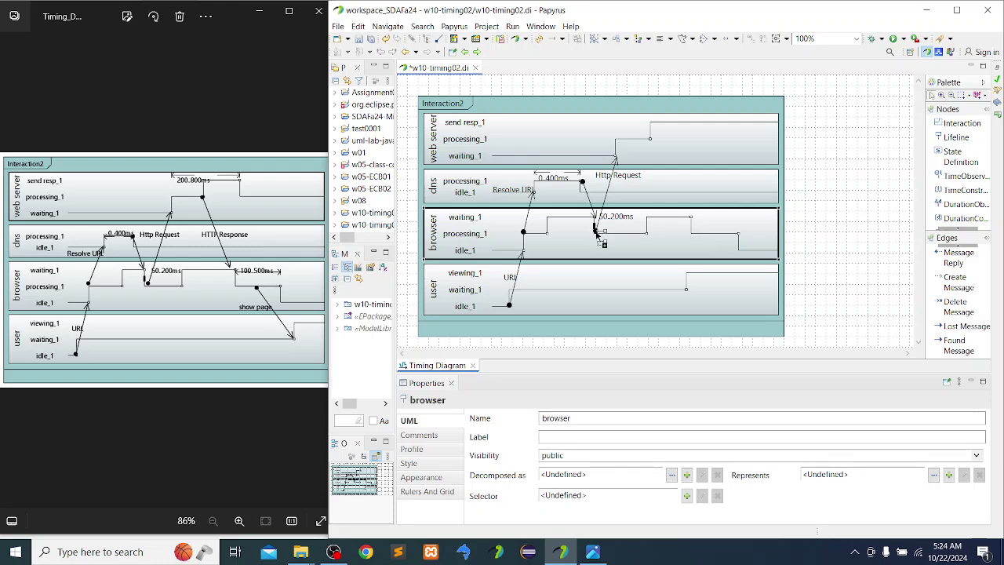
- Move the start of the Http Request message slightly right along the browser's second processing segment, clear of the time constraint
click(596, 233)
click(596, 234)
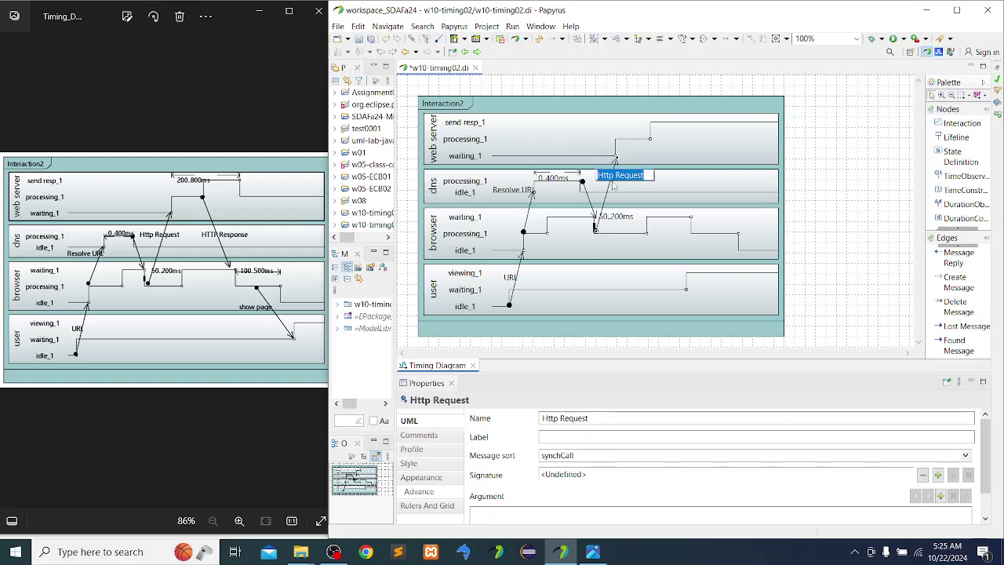
key(F2)
key(Escape)
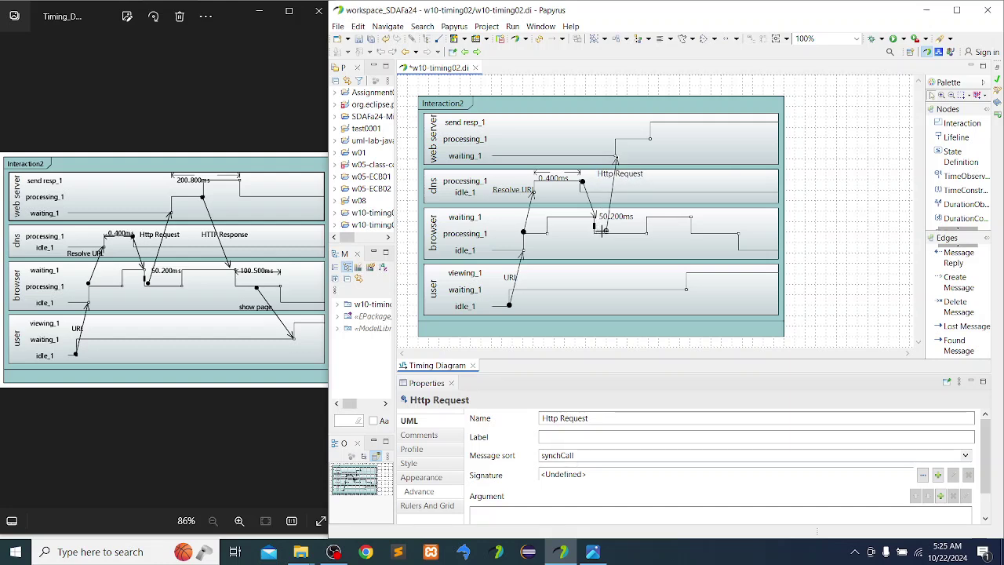
click(627, 247)
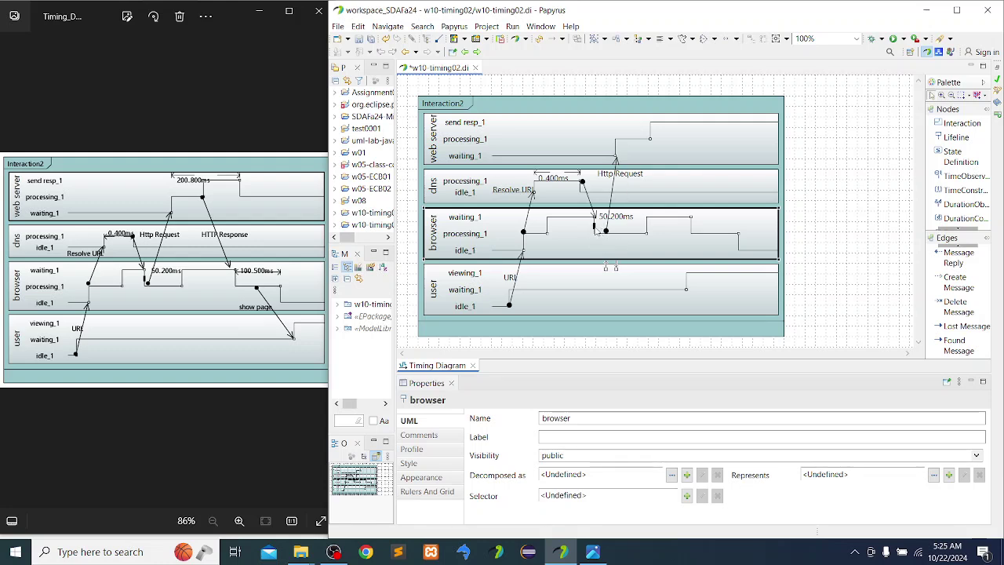
- Try shifting the 50..200ms constraint label slightly left and return it to its place beside the Http Request message
click(601, 233)
click(621, 224)
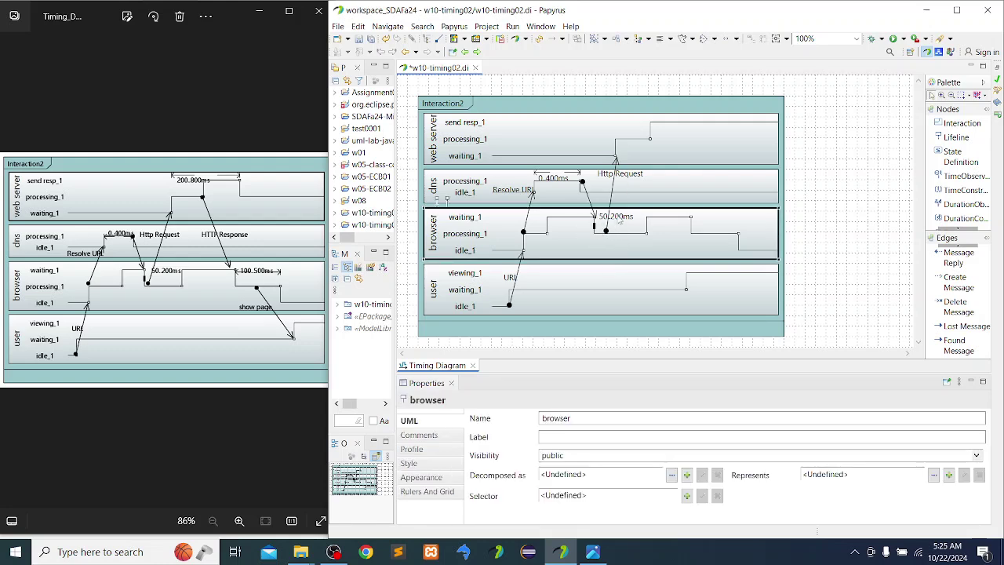
click(619, 222)
drag(614, 218, 620, 216)
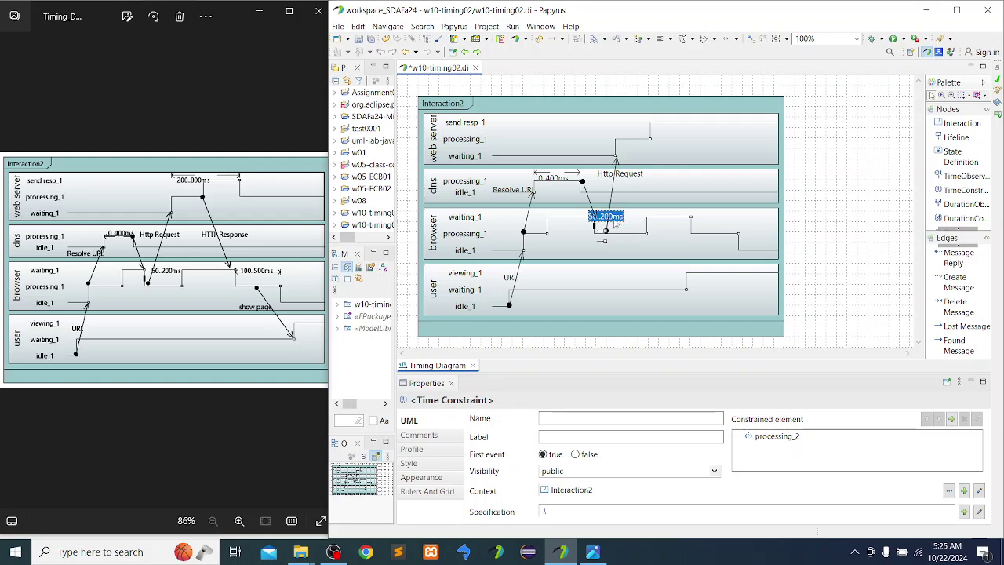
click(623, 224)
key(ctrl+z)
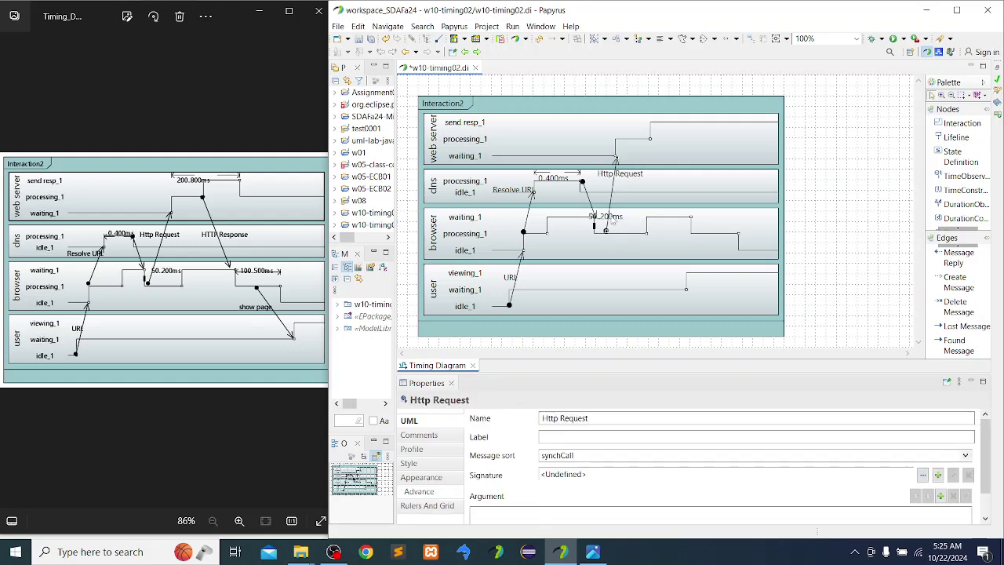
click(618, 217)
drag(621, 219, 644, 222)
click(648, 234)
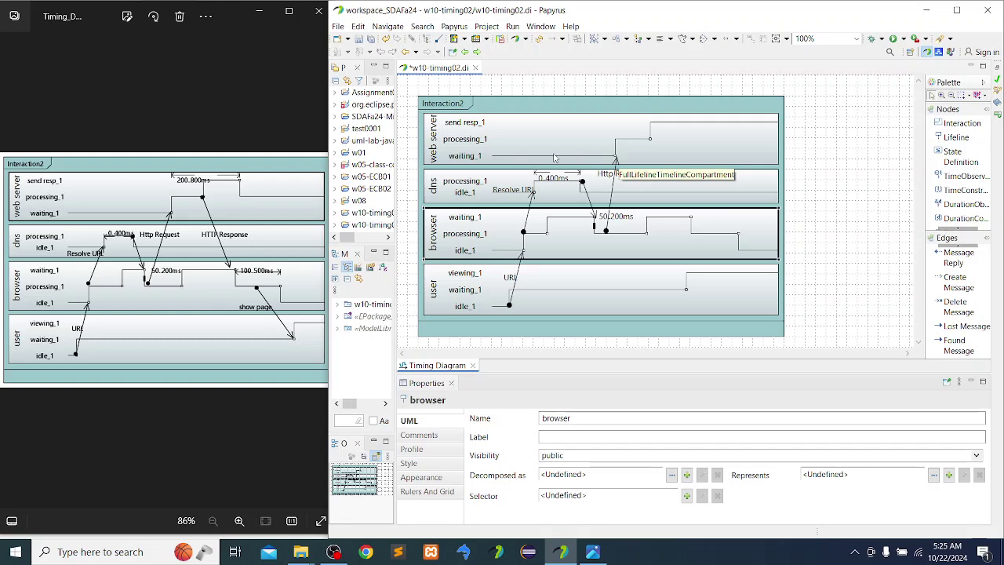
- Draw a found message from the end of the web server's processing segment to the end of the browser's second waiting segment
click(616, 155)
click(636, 141)
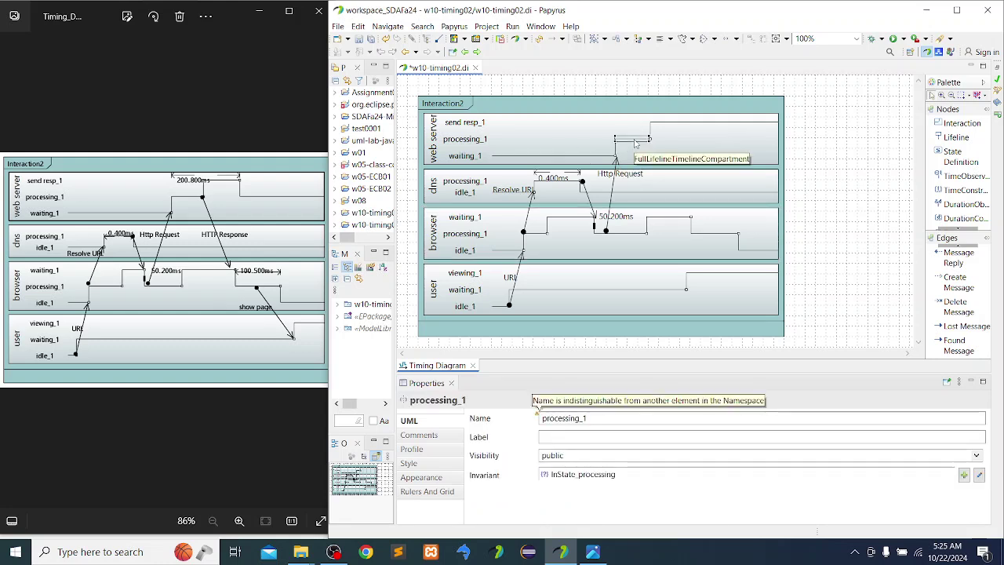
mouse_move(647, 137)
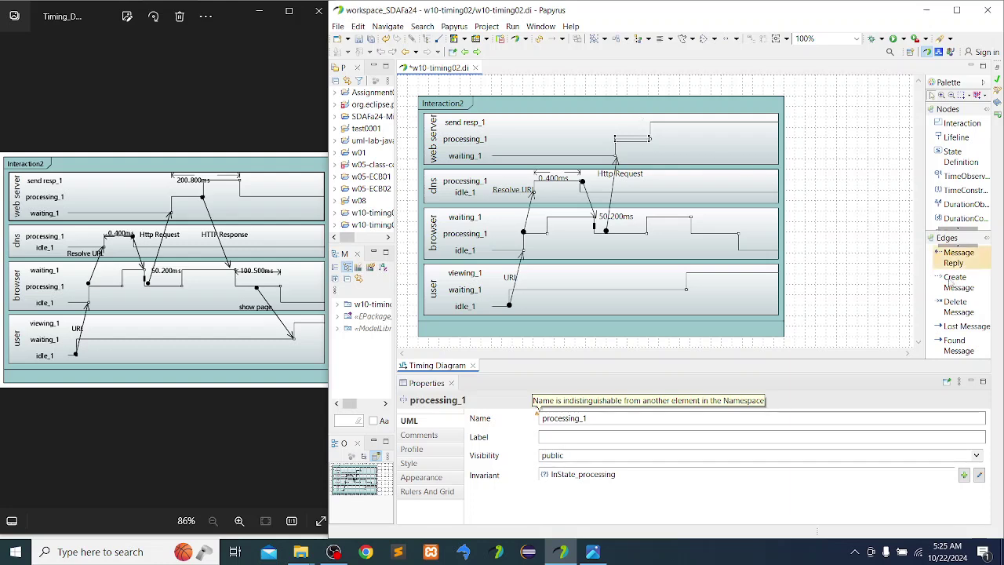
click(954, 308)
click(957, 344)
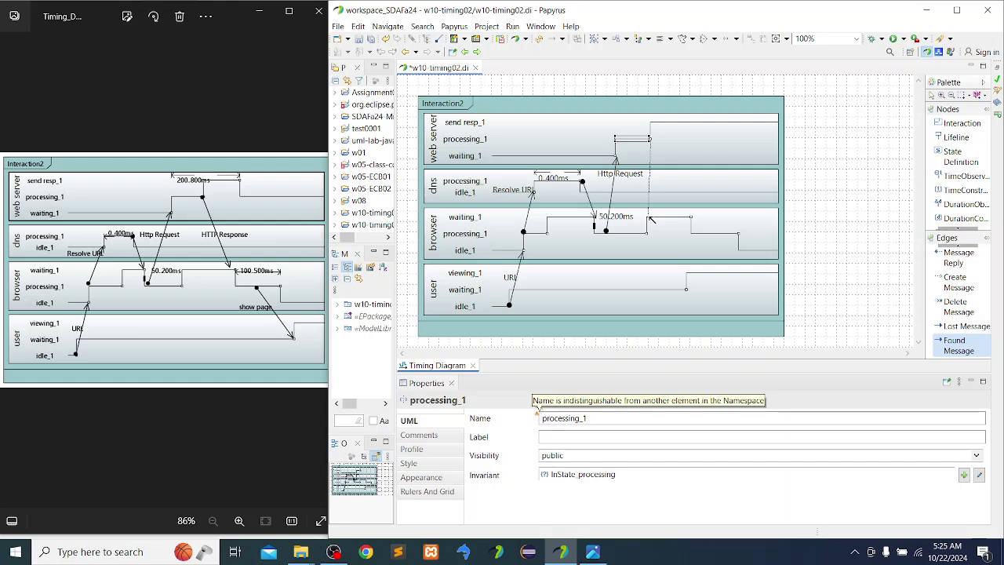
click(691, 219)
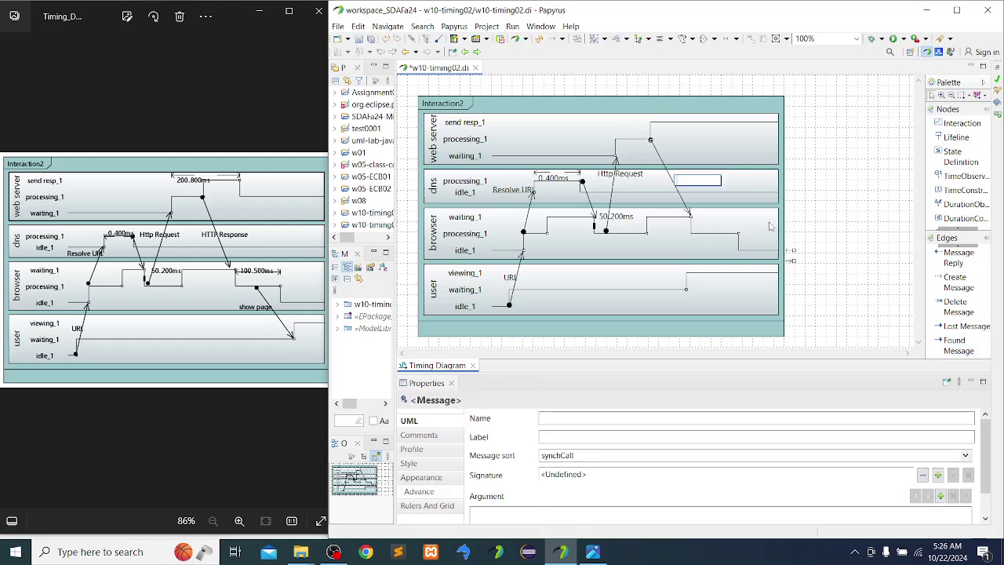